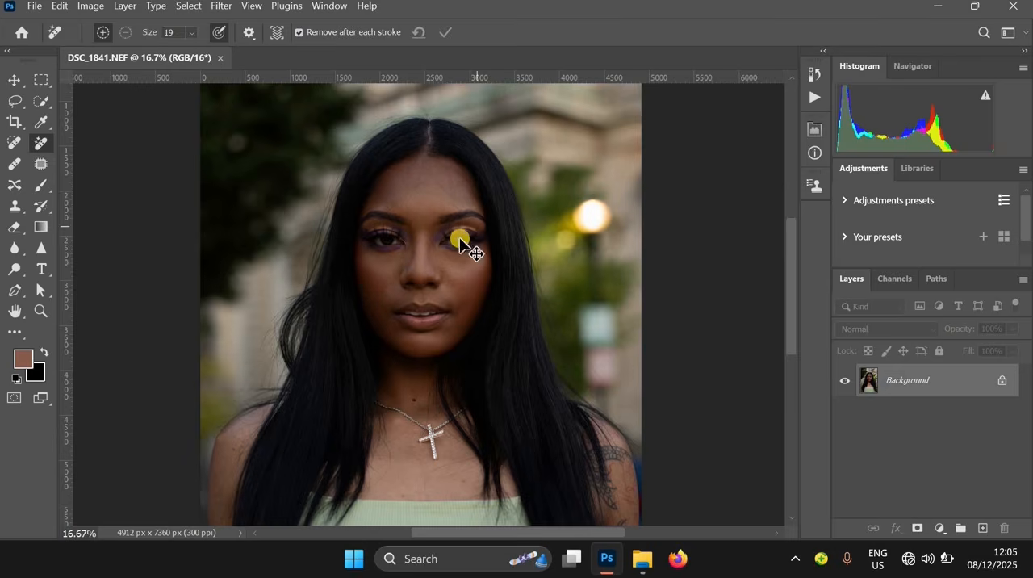
Paint over the stray hair strands crossing the forehead with the Spot Healing Brush to remove them
{"action": "left_click", "coordinate": [466, 242]}
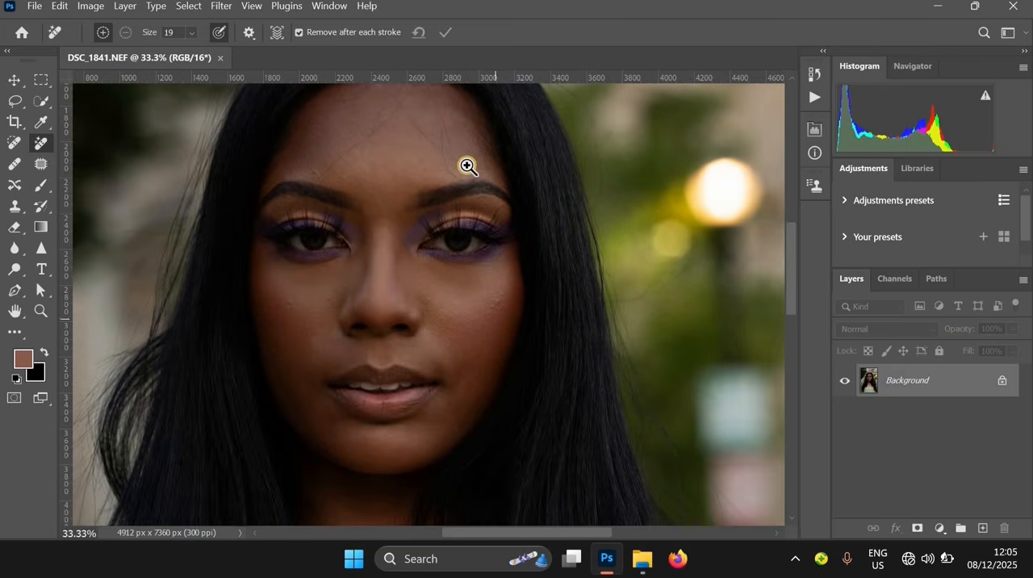
{"action": "left_click", "coordinate": [466, 200], "text": "ctrl"}
{"action": "left_click_drag", "start_coordinate": [468, 202], "coordinate": [554, 284]}
{"action": "left_click", "coordinate": [557, 238], "text": "ctrl"}
{"action": "left_click_drag", "start_coordinate": [557, 238], "coordinate": [565, 307]}
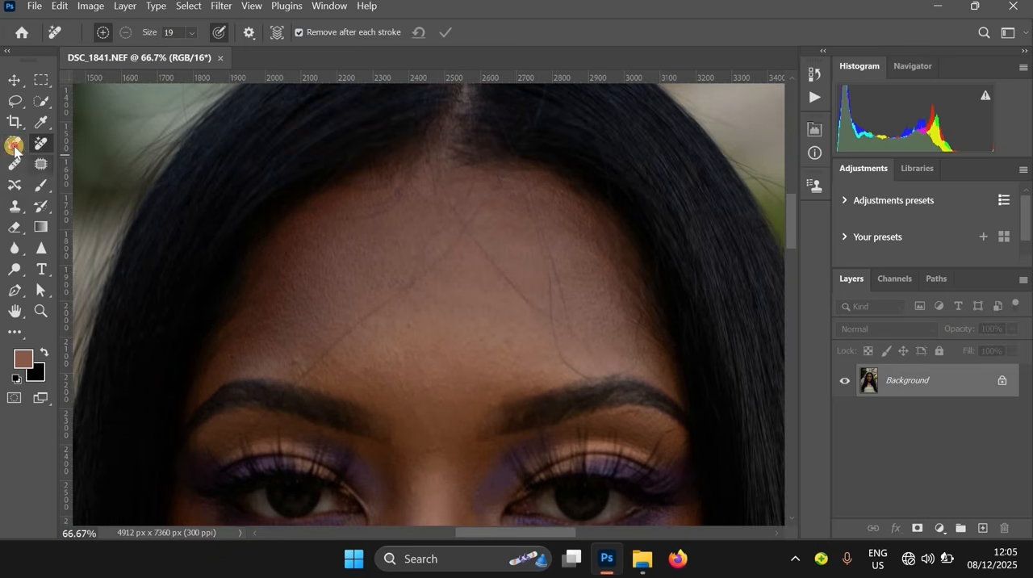
{"action": "left_click", "coordinate": [13, 145]}
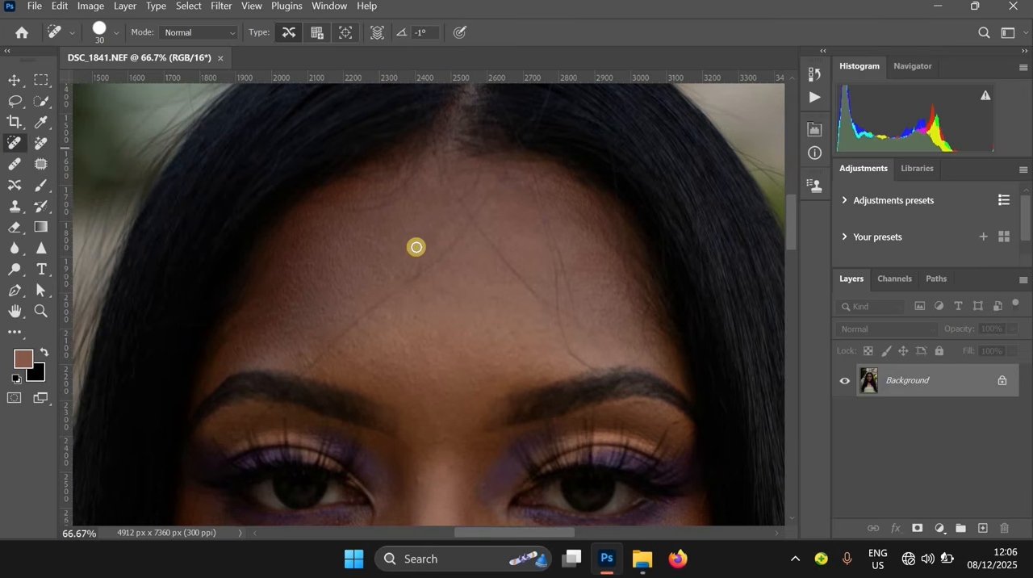
{"action": "mouse_move", "coordinate": [471, 222]}
{"action": "left_mouse_down"}
{"action": "mouse_move", "coordinate": [309, 364]}
{"action": "mouse_move", "coordinate": [317, 352]}
{"action": "left_mouse_up"}
{"action": "scroll", "coordinate": [405, 303], "scroll_direction": "up", "scroll_amount": 2}
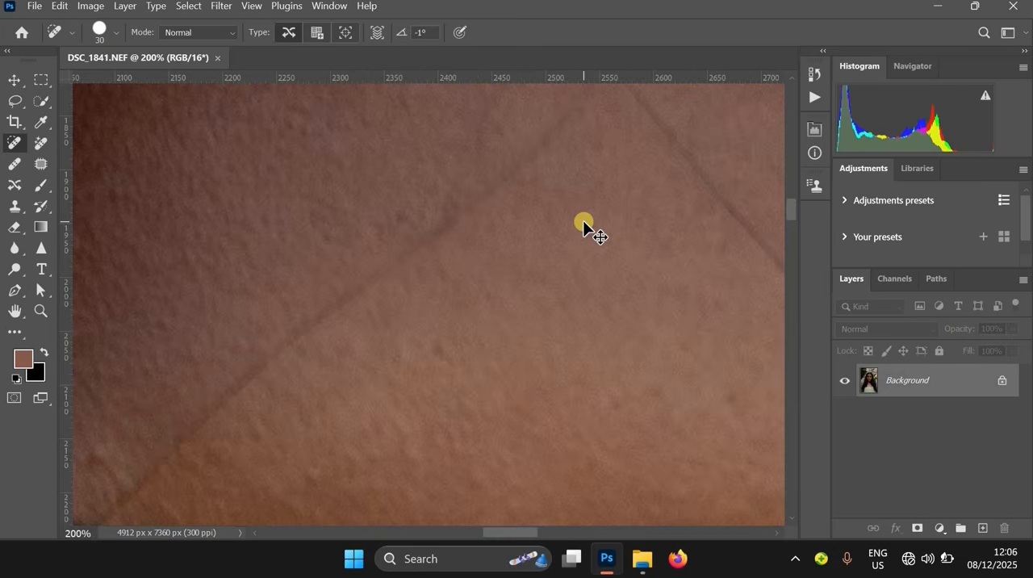
{"action": "left_click_drag", "start_coordinate": [568, 329], "coordinate": [523, 383]}
{"action": "scroll", "coordinate": [489, 288], "scroll_direction": "down", "scroll_amount": 2}
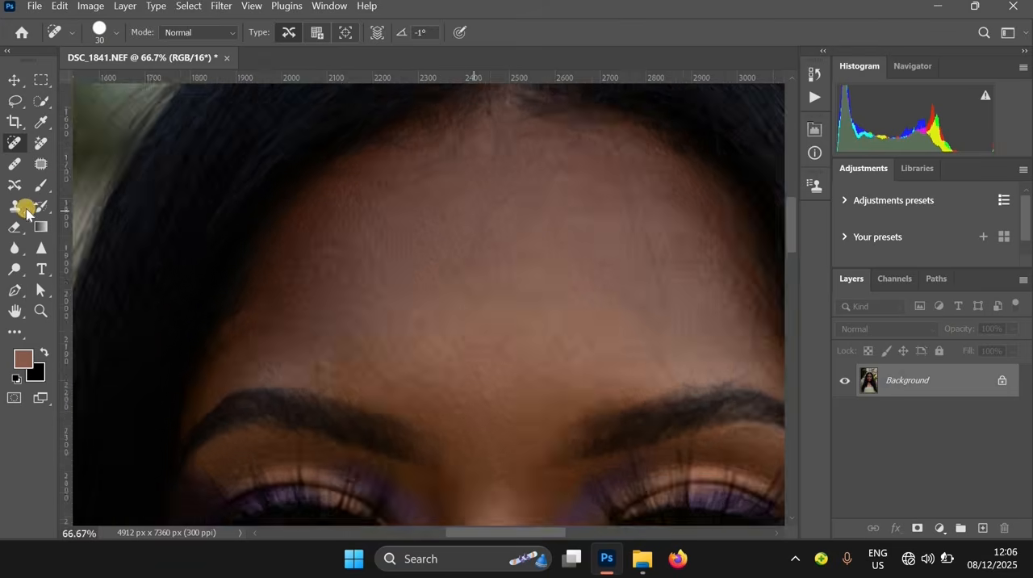
Patch the remaining fine strand area on the forehead above the image-right eyebrow with clean skin, then deselect
{"action": "scroll", "coordinate": [473, 286], "scroll_direction": "up", "scroll_amount": 1}
{"action": "left_click", "coordinate": [40, 166]}
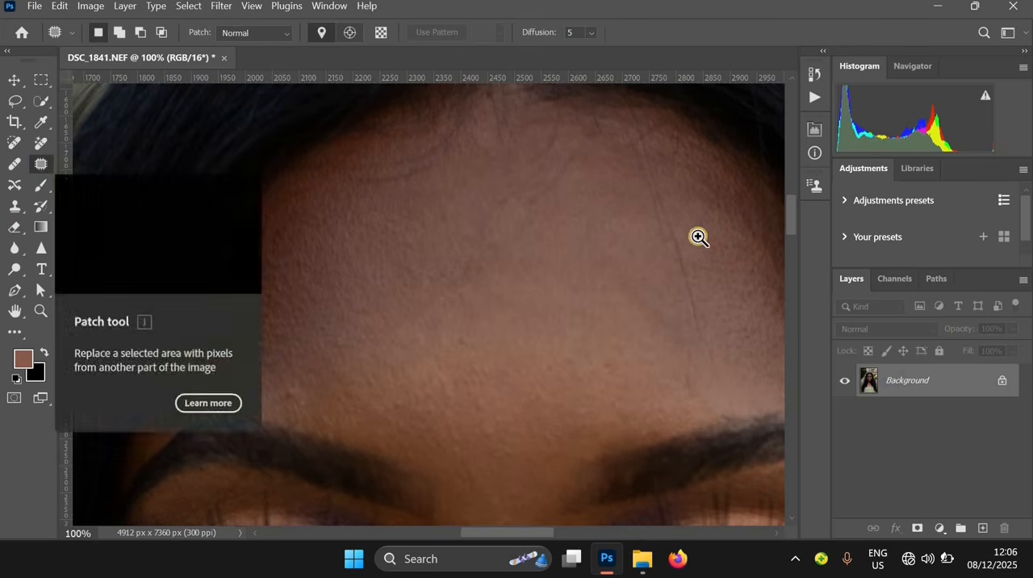
{"action": "scroll", "coordinate": [638, 167], "scroll_direction": "up", "scroll_amount": 1}
{"action": "mouse_move", "coordinate": [629, 151]}
{"action": "left_mouse_down"}
{"action": "mouse_move", "coordinate": [681, 415]}
{"action": "mouse_move", "coordinate": [703, 337]}
{"action": "mouse_move", "coordinate": [662, 216]}
{"action": "mouse_move", "coordinate": [649, 279]}
{"action": "left_mouse_up"}
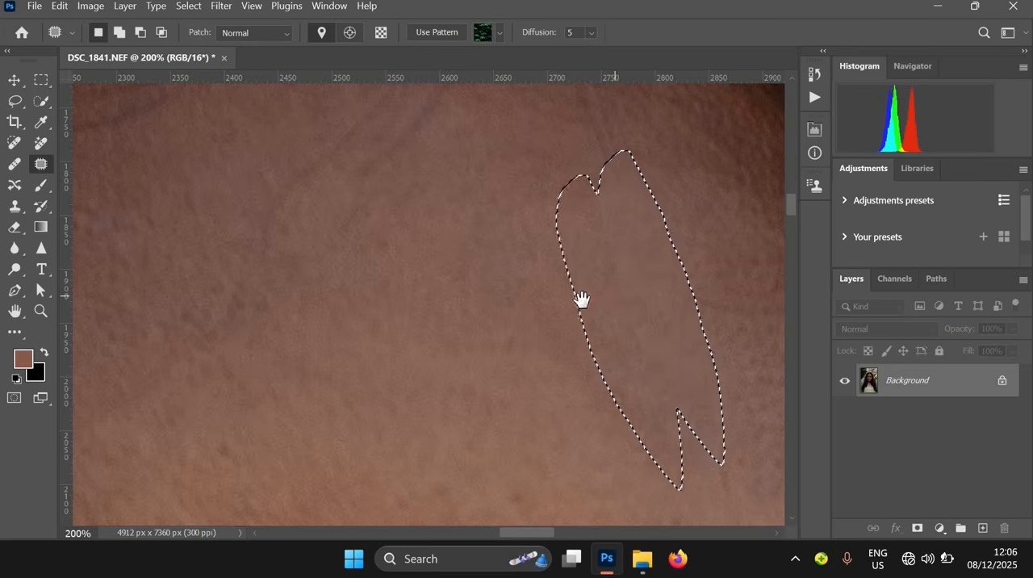
{"action": "scroll", "coordinate": [578, 298], "scroll_direction": "down", "scroll_amount": 1}
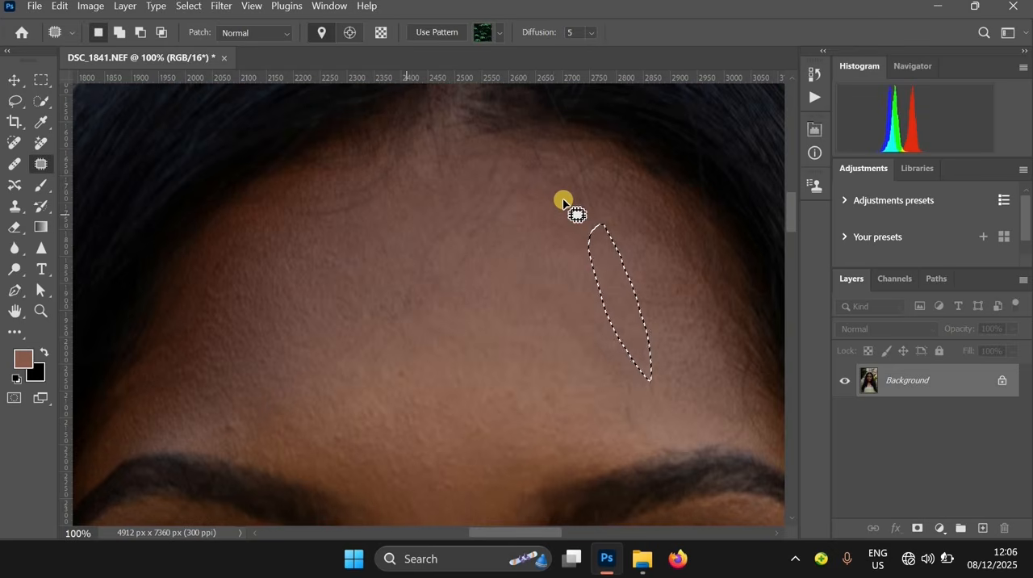
{"action": "mouse_move", "coordinate": [449, 214]}
{"action": "left_mouse_down"}
{"action": "mouse_move", "coordinate": [389, 274]}
{"action": "mouse_move", "coordinate": [378, 328]}
{"action": "mouse_move", "coordinate": [451, 301]}
{"action": "mouse_move", "coordinate": [486, 262]}
{"action": "mouse_move", "coordinate": [511, 191]}
{"action": "mouse_move", "coordinate": [499, 168]}
{"action": "mouse_move", "coordinate": [494, 230]}
{"action": "mouse_move", "coordinate": [523, 286]}
{"action": "left_mouse_up"}
{"action": "key", "text": "ctrl+d"}
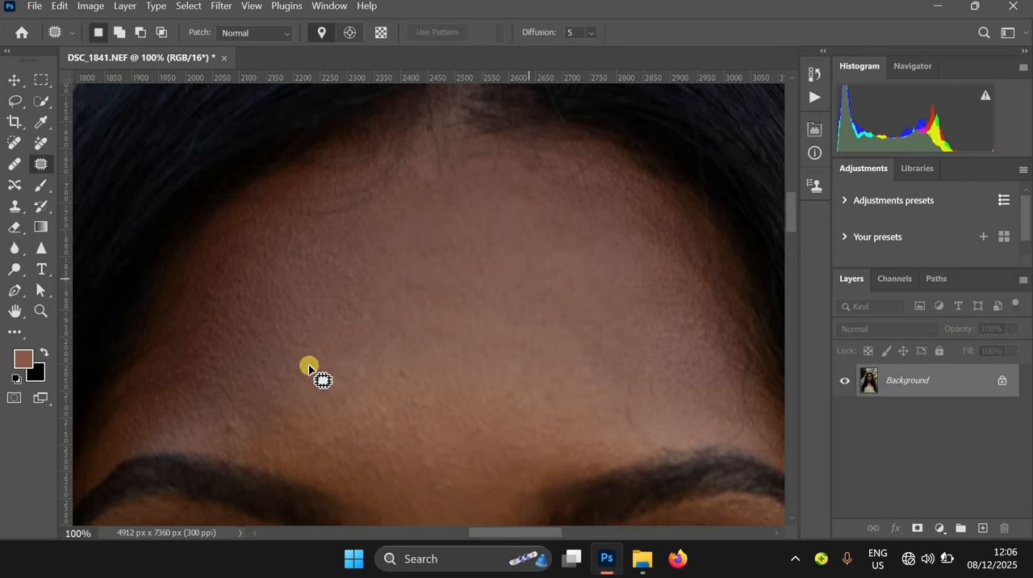
Apply a Brightness/Contrast adjustment to the Background with brightness set to 18
{"action": "key", "text": "ctrl+minus"}
{"action": "key", "text": "ctrl+minus"}
{"action": "key", "text": "ctrl+minus"}
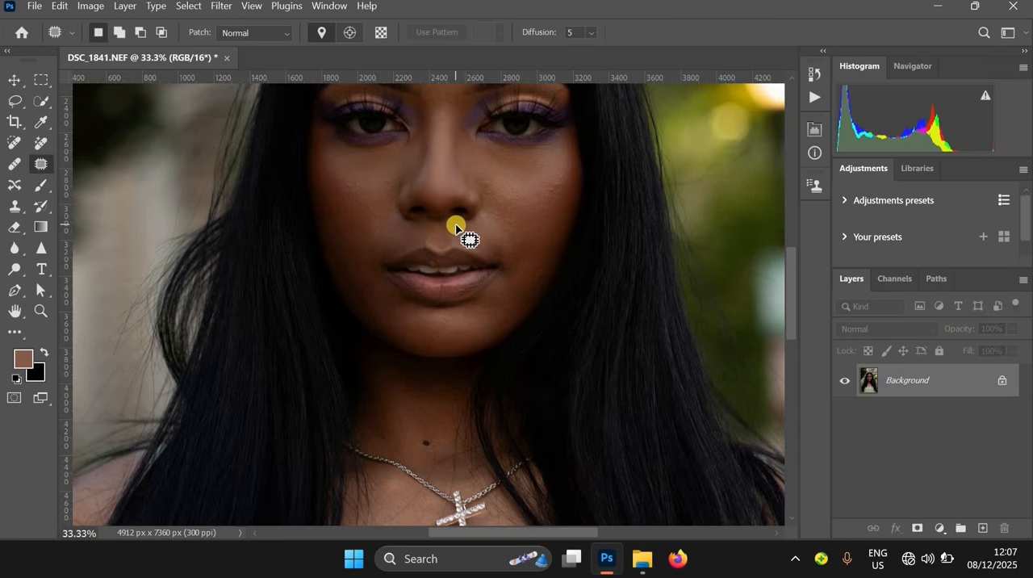
{"action": "left_click_drag", "start_coordinate": [498, 191], "coordinate": [521, 388]}
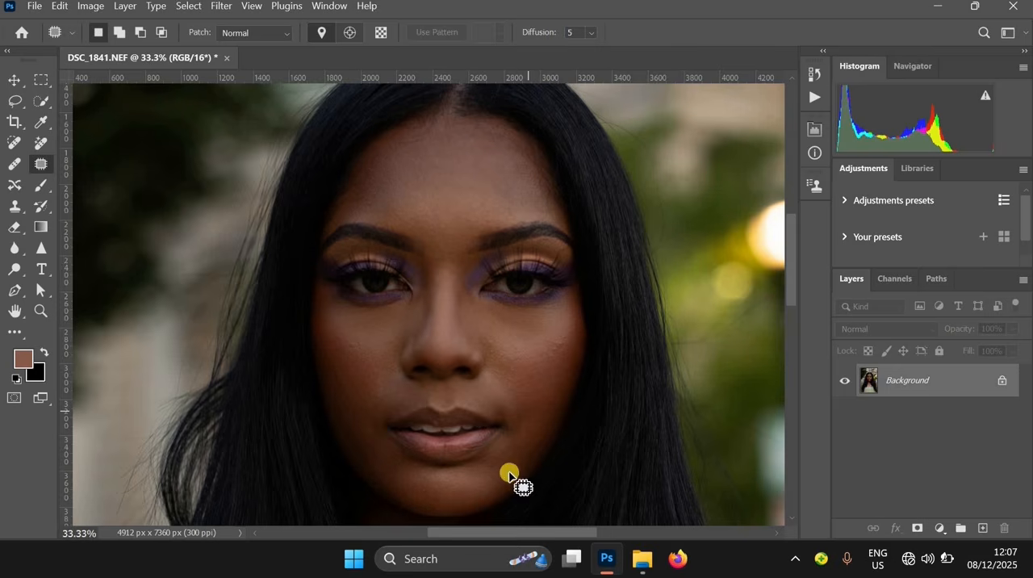
{"action": "scroll", "coordinate": [460, 218], "scroll_direction": "down", "scroll_amount": 3}
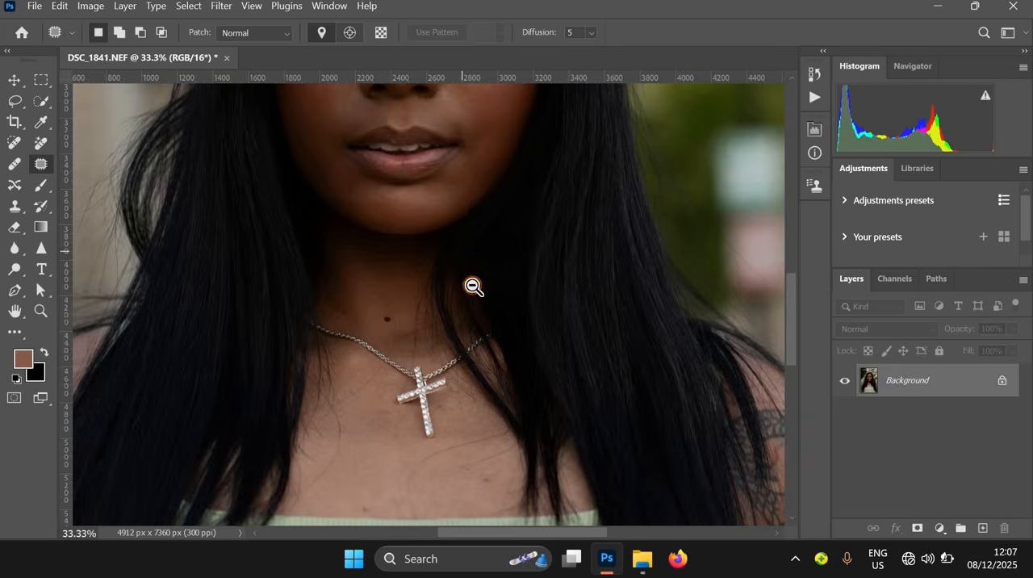
{"action": "scroll", "coordinate": [500, 306], "scroll_direction": "down", "scroll_amount": 2}
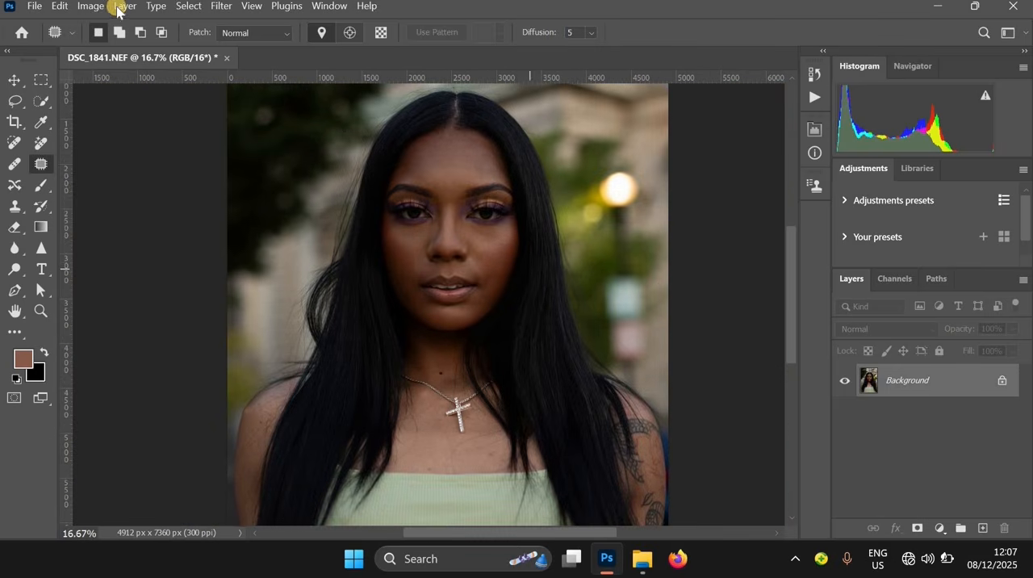
{"action": "left_click", "coordinate": [90, 7]}
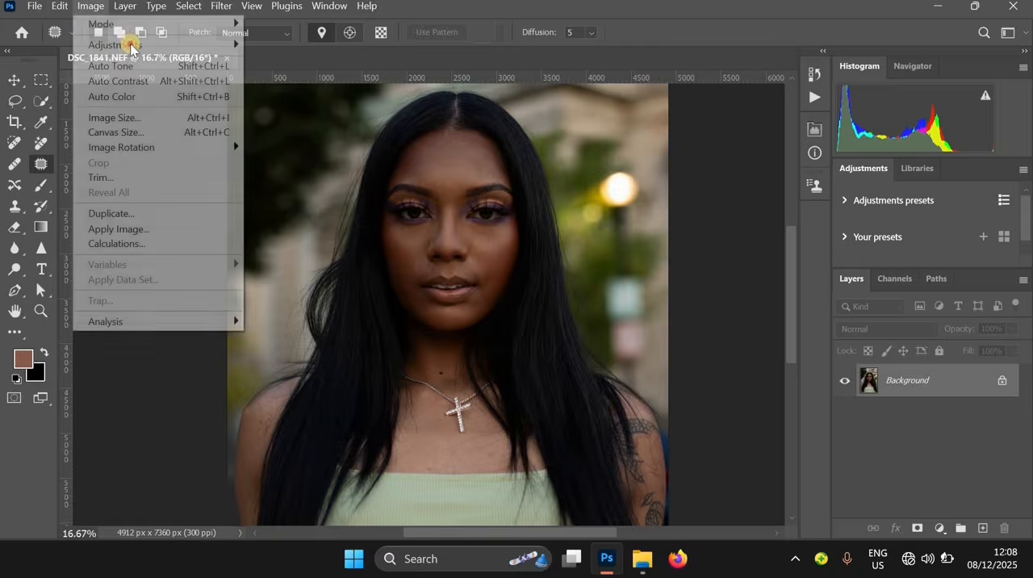
{"action": "mouse_move", "coordinate": [224, 45]}
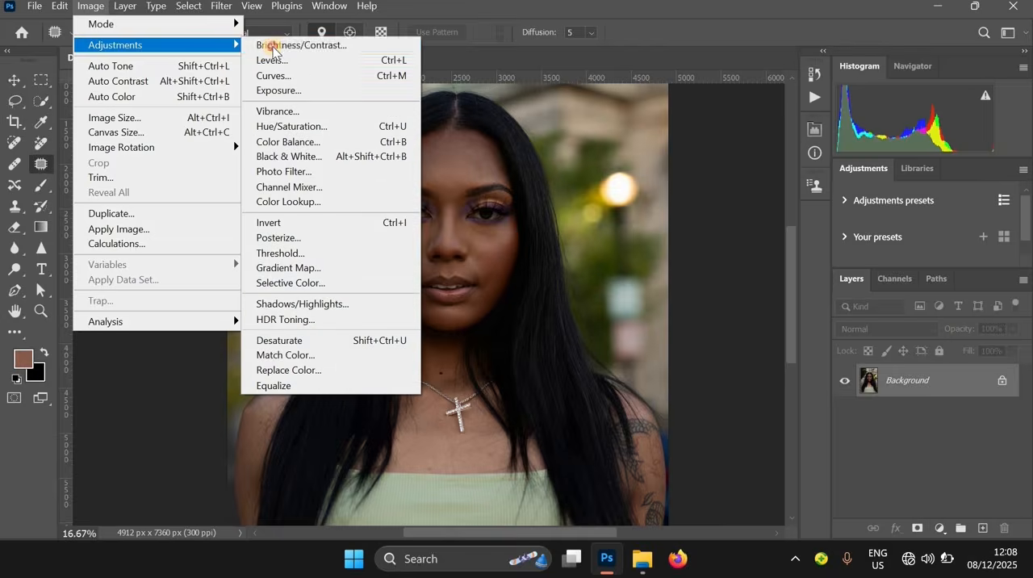
{"action": "left_click", "coordinate": [275, 44]}
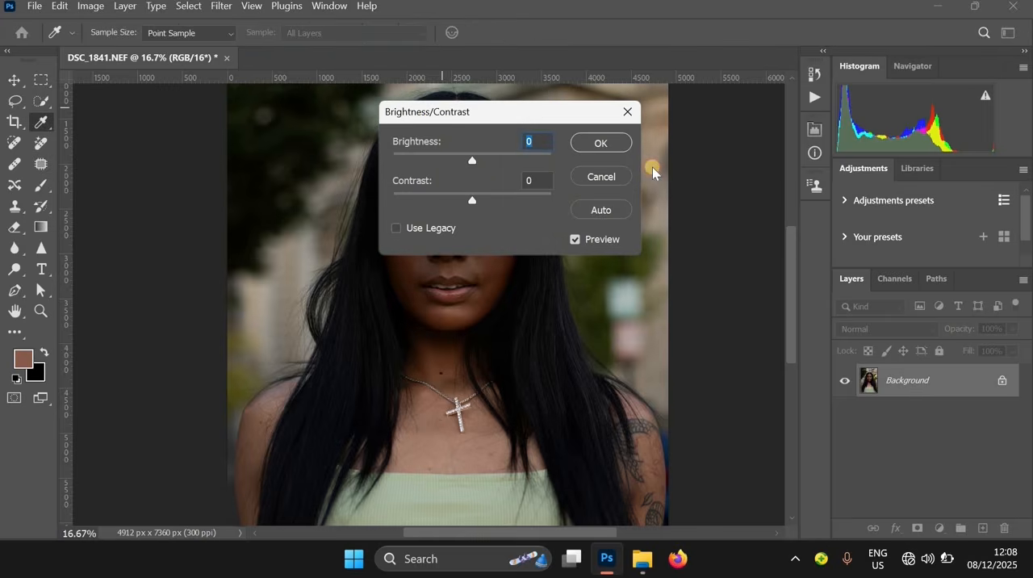
{"action": "left_click_drag", "start_coordinate": [453, 112], "coordinate": [652, 167]}
{"action": "left_click", "coordinate": [680, 218]}
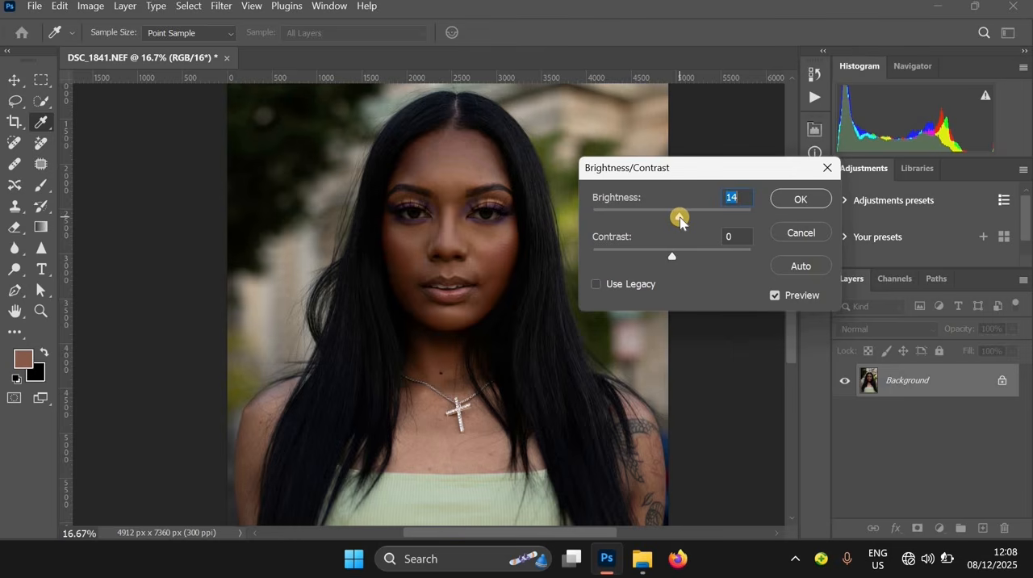
{"action": "left_click_drag", "start_coordinate": [682, 218], "coordinate": [683, 218]}
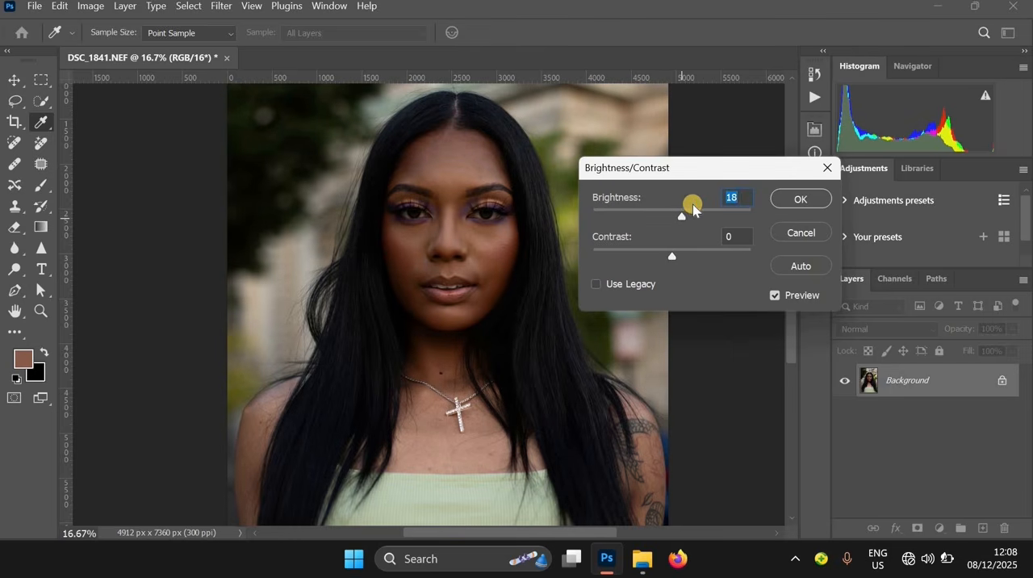
{"action": "left_click", "coordinate": [795, 199]}
Start a Photo Filter adjustment on the portrait and choose Warming Filter (81)
{"action": "key", "text": "j"}
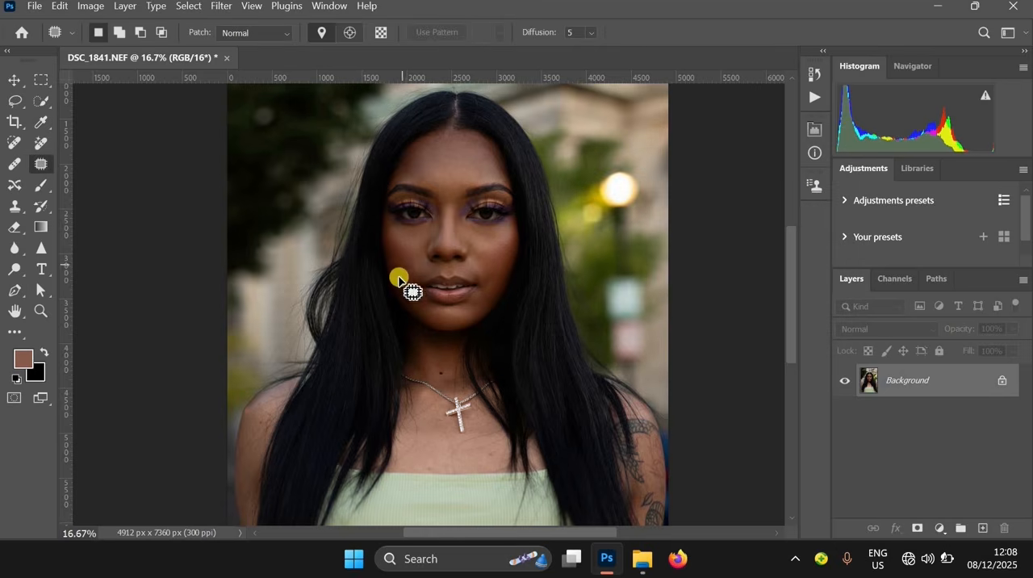
{"action": "key", "text": "ctrl+plus"}
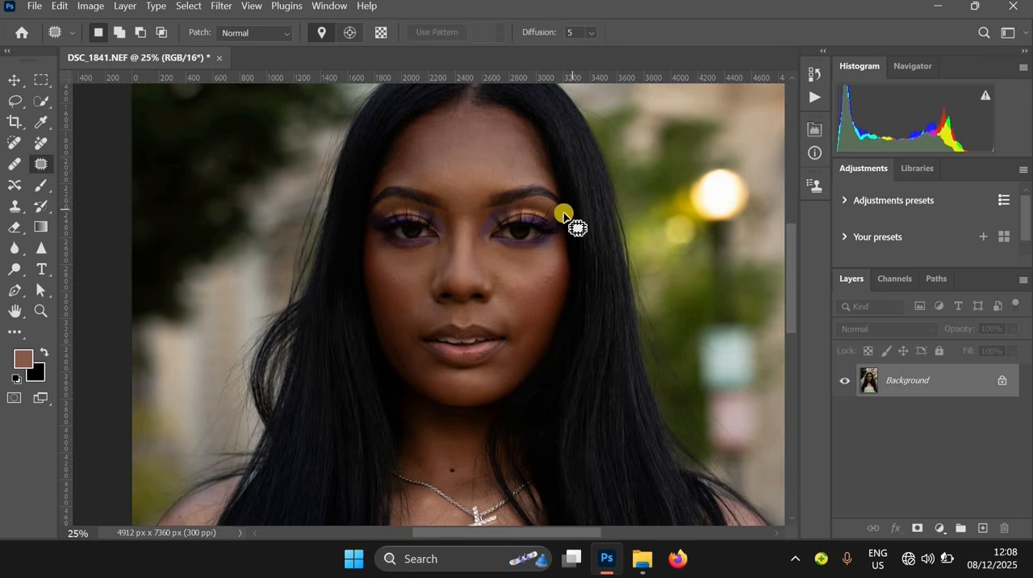
{"action": "left_click", "coordinate": [504, 174], "text": "ctrl"}
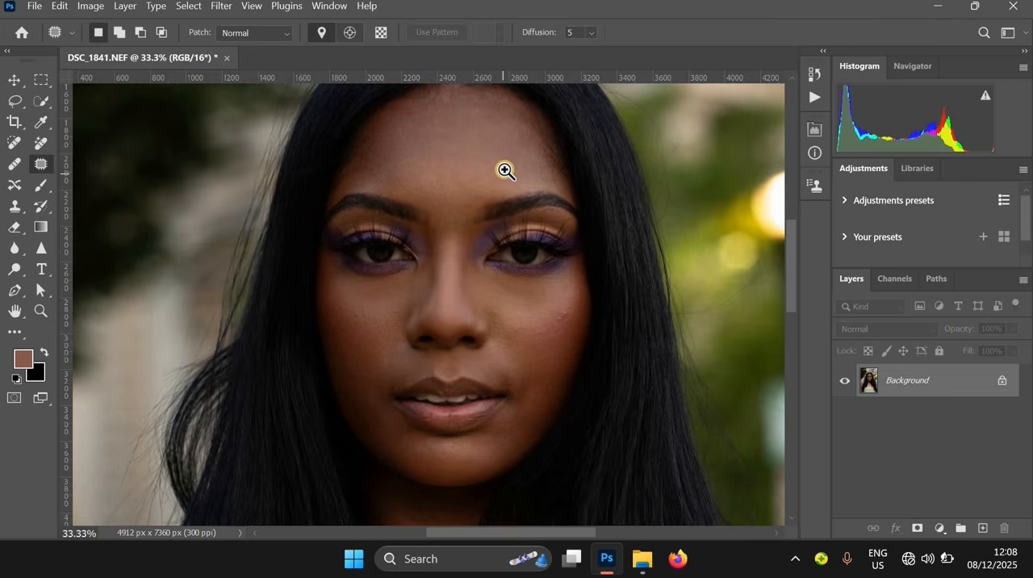
{"action": "left_click", "coordinate": [525, 167], "text": "ctrl"}
{"action": "left_click_drag", "start_coordinate": [526, 166], "coordinate": [513, 285]}
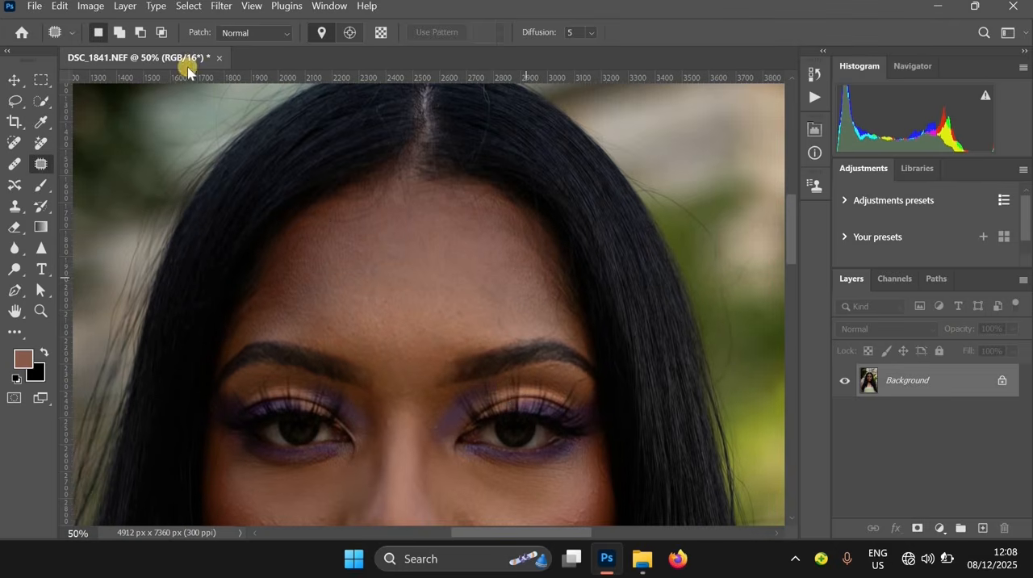
{"action": "left_click", "coordinate": [87, 6]}
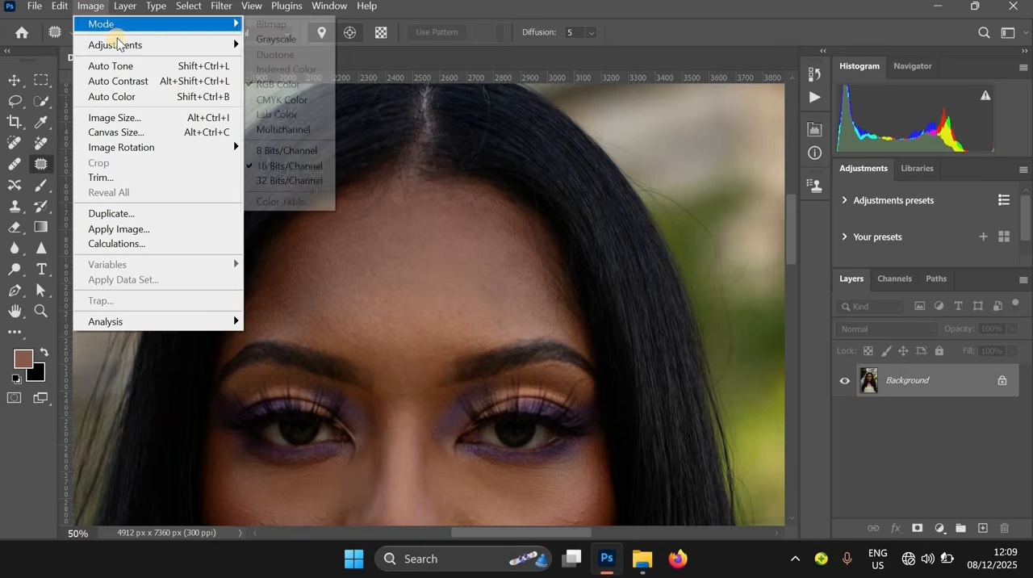
{"action": "mouse_move", "coordinate": [122, 45]}
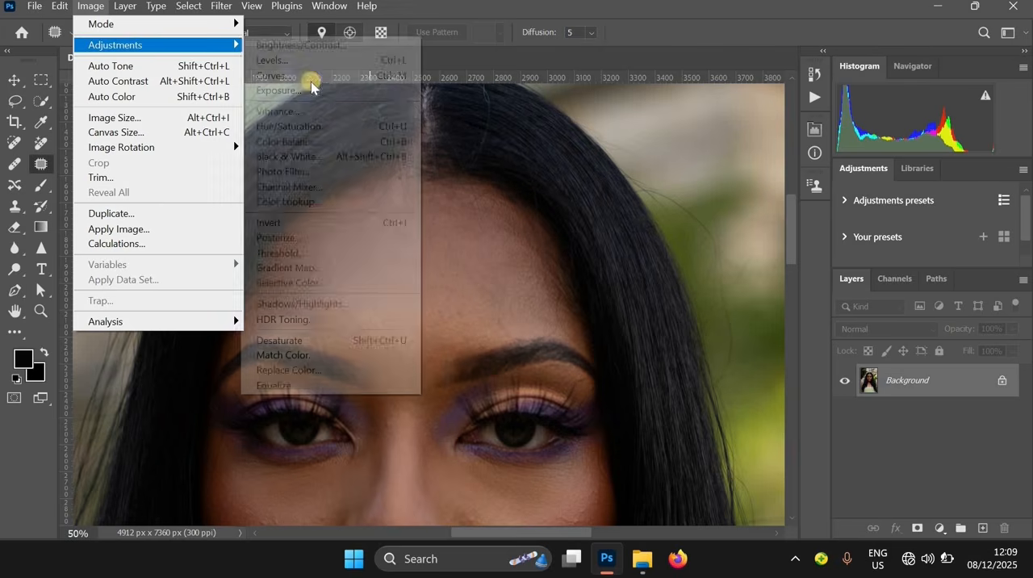
{"action": "left_click", "coordinate": [321, 171]}
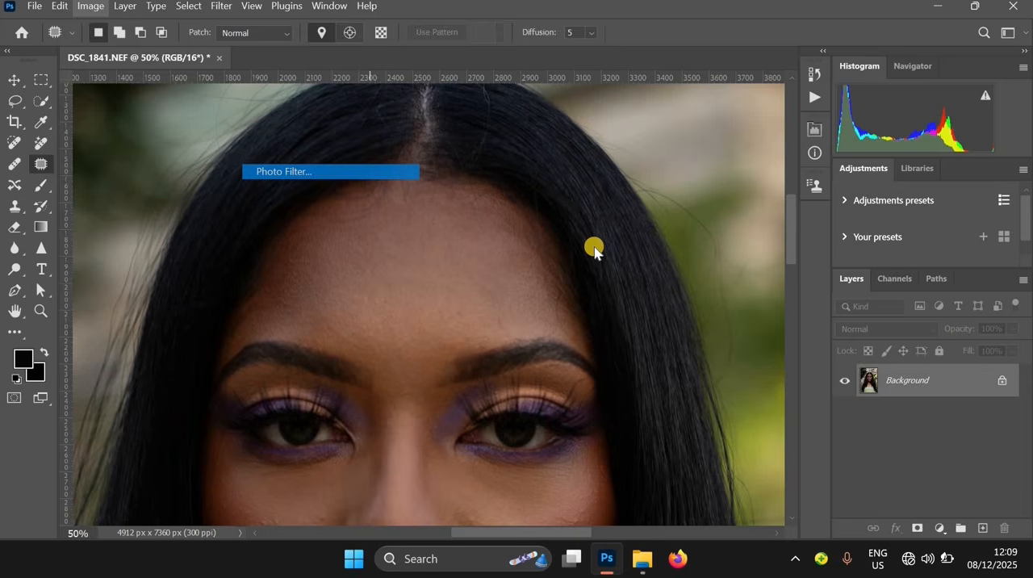
{"action": "left_click_drag", "start_coordinate": [459, 360], "coordinate": [396, 81]}
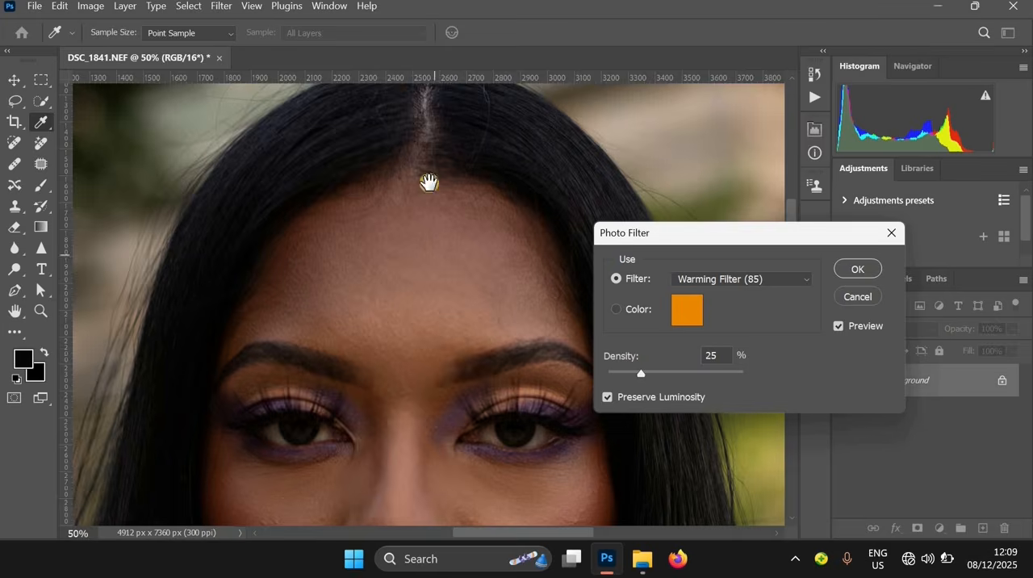
{"action": "scroll", "coordinate": [471, 182], "scroll_direction": "down", "scroll_amount": 2}
{"action": "left_click_drag", "start_coordinate": [471, 182], "coordinate": [506, 274]}
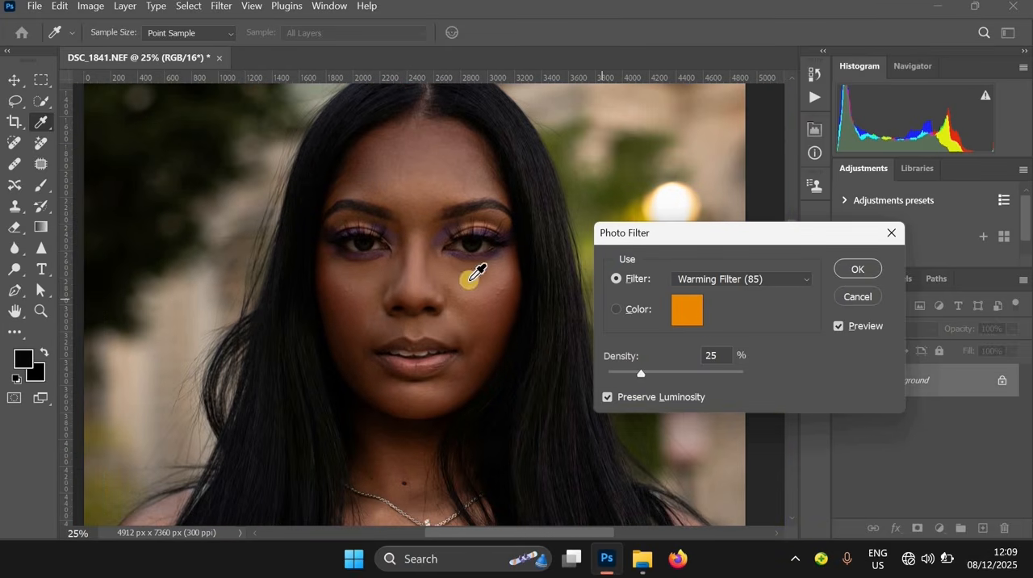
{"action": "left_click", "coordinate": [698, 283]}
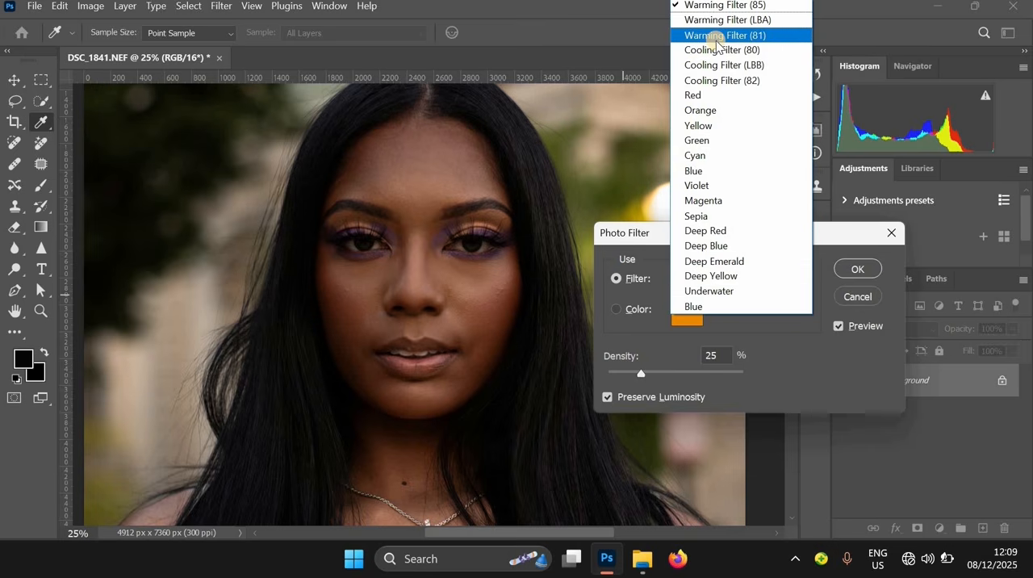
{"action": "key", "text": "Return"}
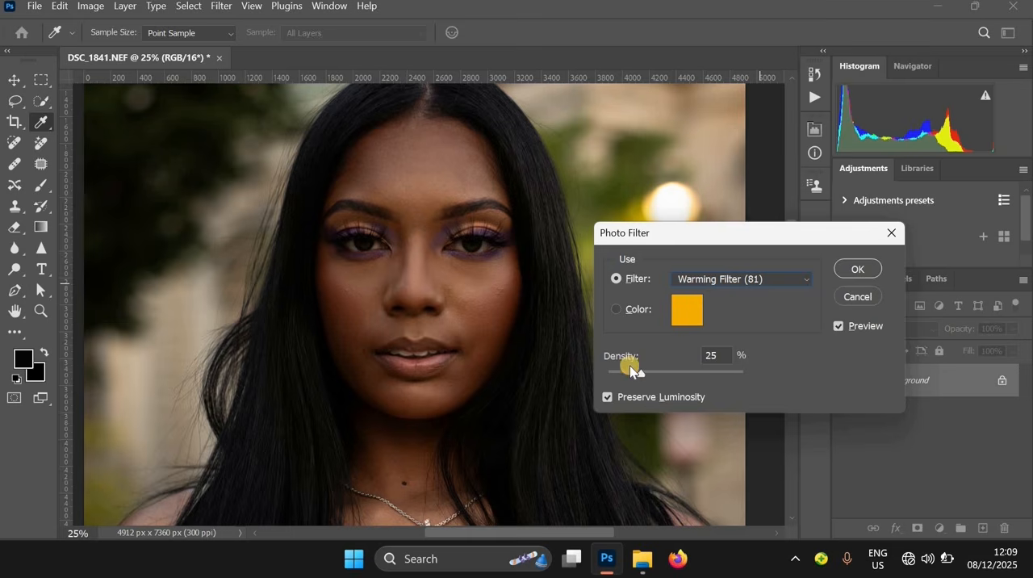
Set the photo filter's density to about 5% and apply it to the image
{"action": "left_click_drag", "start_coordinate": [625, 377], "coordinate": [624, 379]}
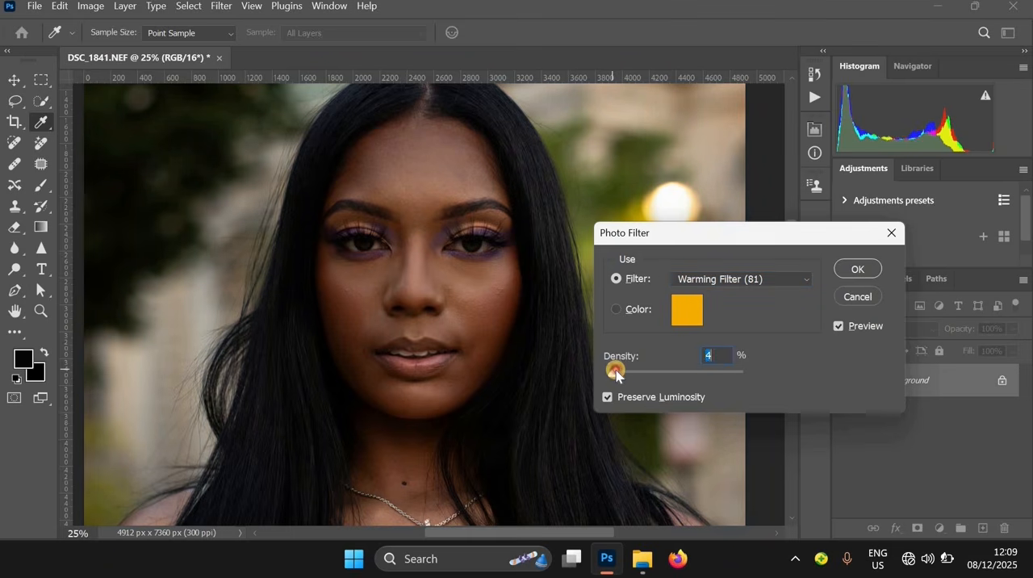
{"action": "left_click", "coordinate": [706, 369]}
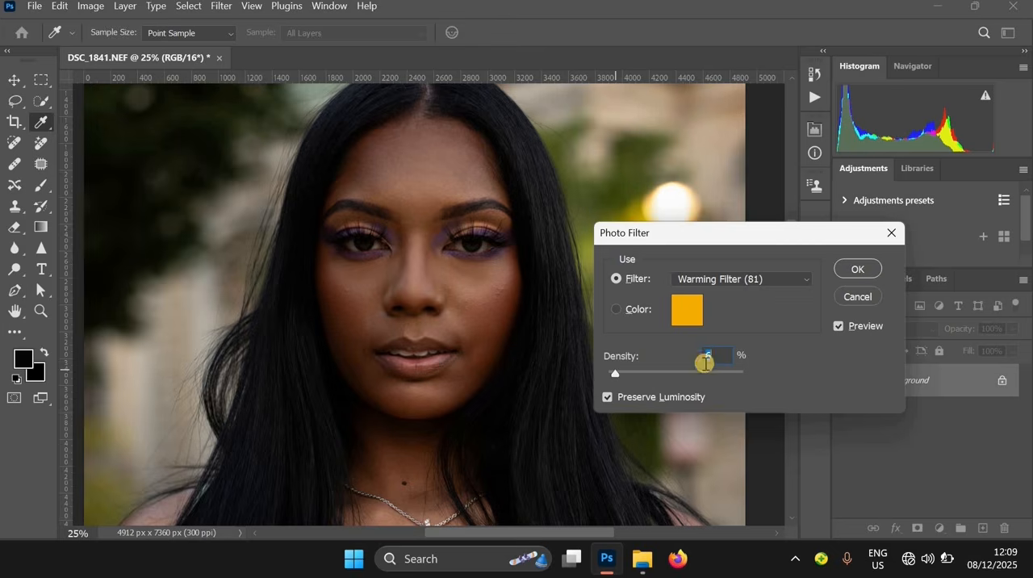
{"action": "key", "text": "ctrl+minus"}
{"action": "left_click", "coordinate": [862, 269]}
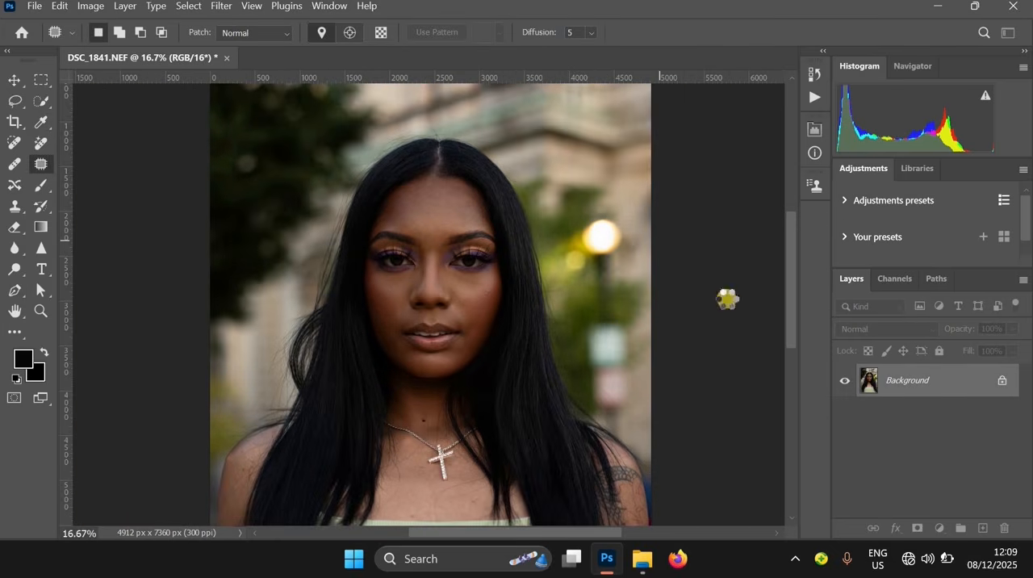
Add a Gradient fill layer above the Background and open its gradient for editing
{"action": "left_click", "coordinate": [546, 316], "text": "ctrl+alt"}
{"action": "left_click", "coordinate": [554, 362], "text": "ctrl+alt"}
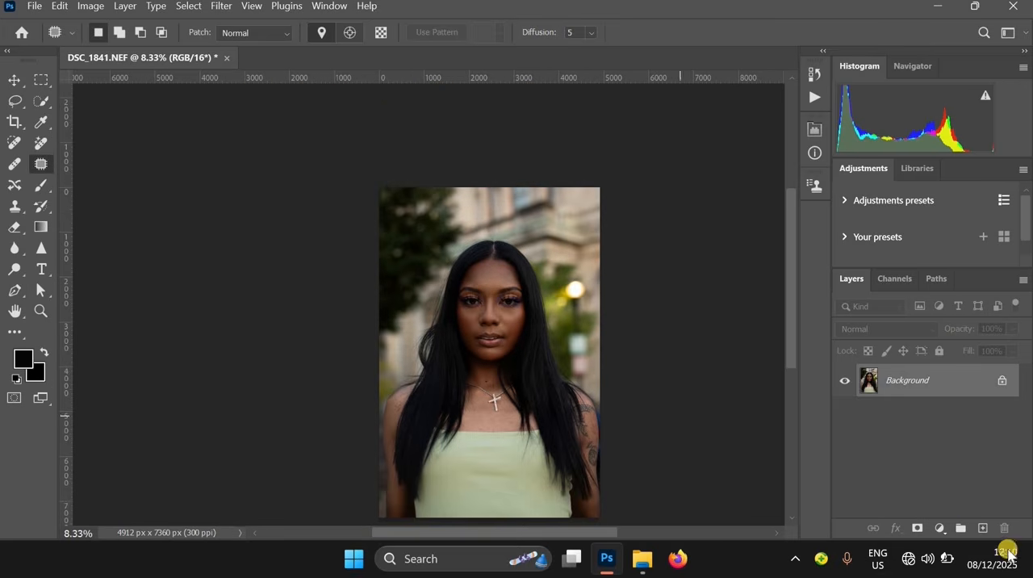
{"action": "left_click", "coordinate": [942, 529]}
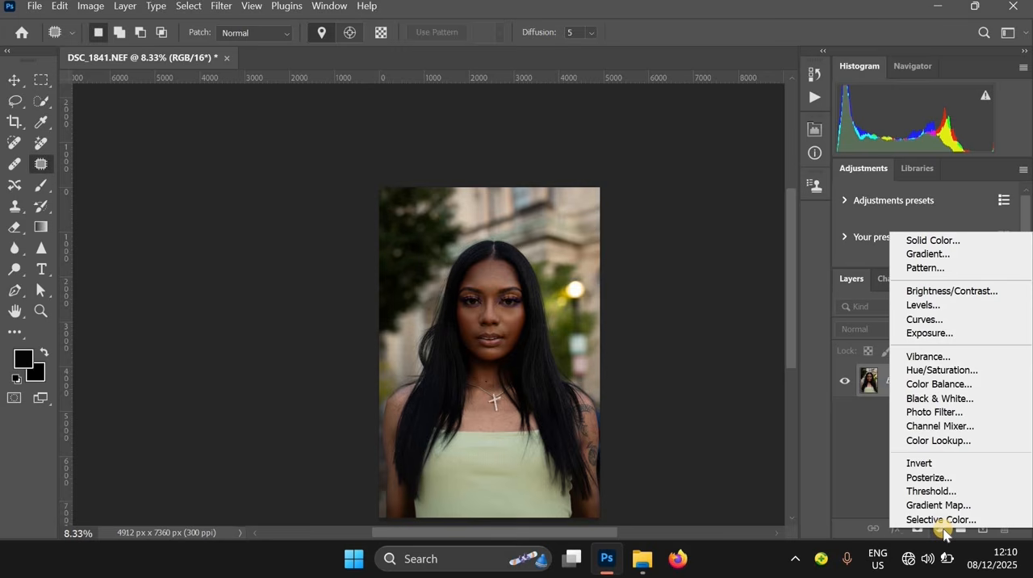
{"action": "left_click", "coordinate": [926, 255]}
{"action": "key", "text": "ctrl+plus"}
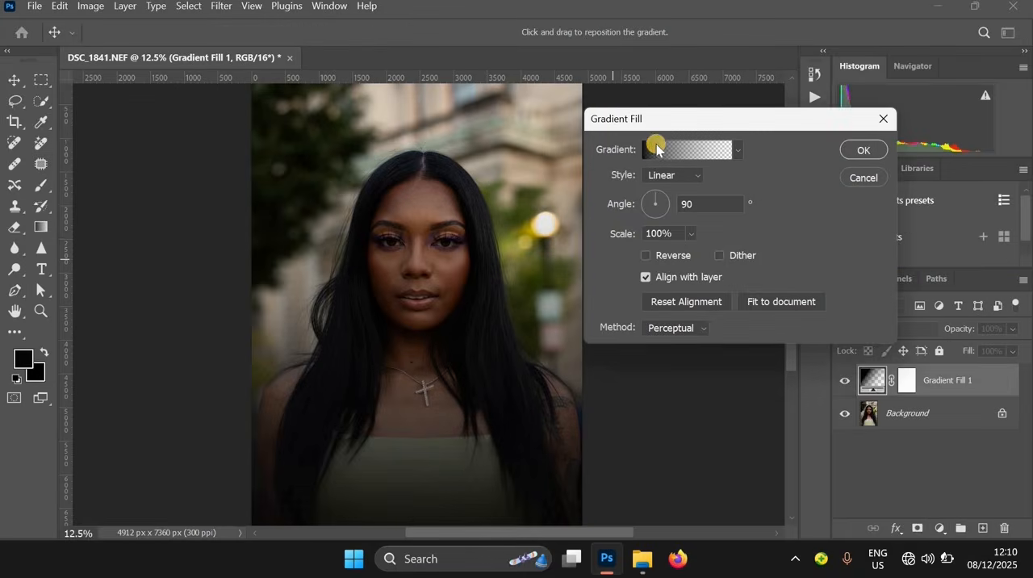
{"action": "left_click", "coordinate": [654, 150]}
{"action": "left_click", "coordinate": [674, 59]}
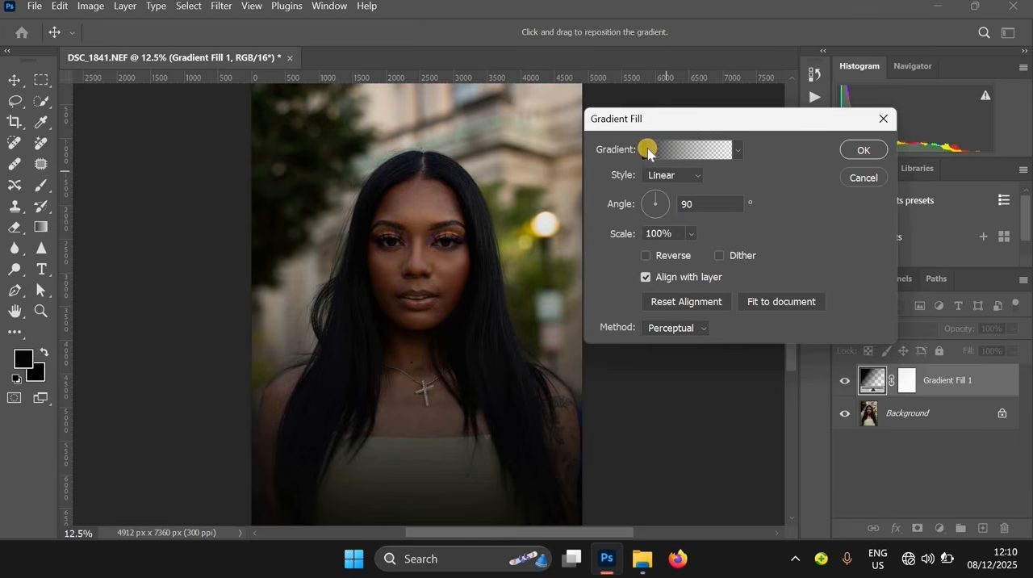
{"action": "left_click", "coordinate": [650, 150]}
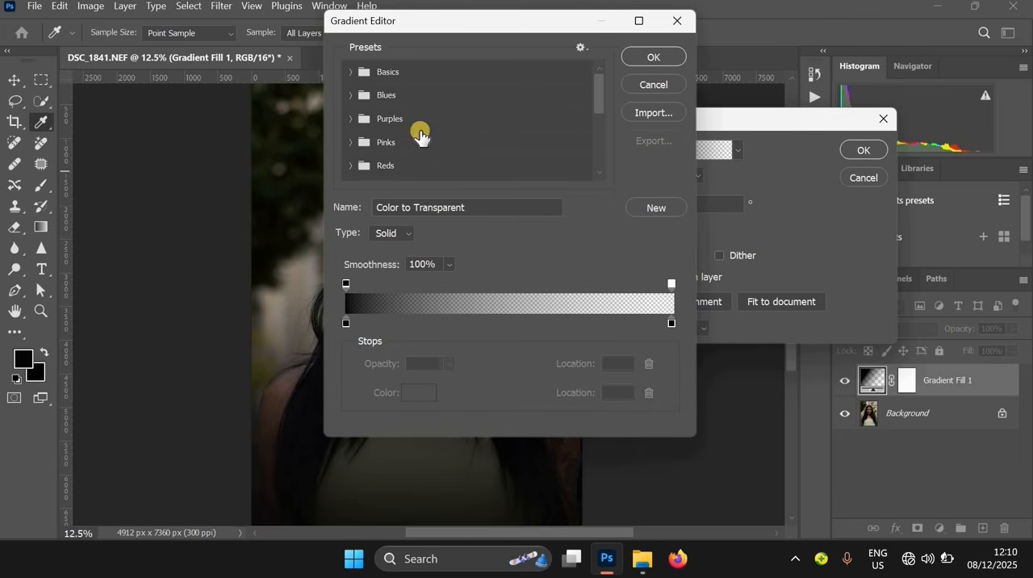
Choose the Foreground to Transparent preset from the Basics gradients
{"action": "left_click", "coordinate": [352, 79]}
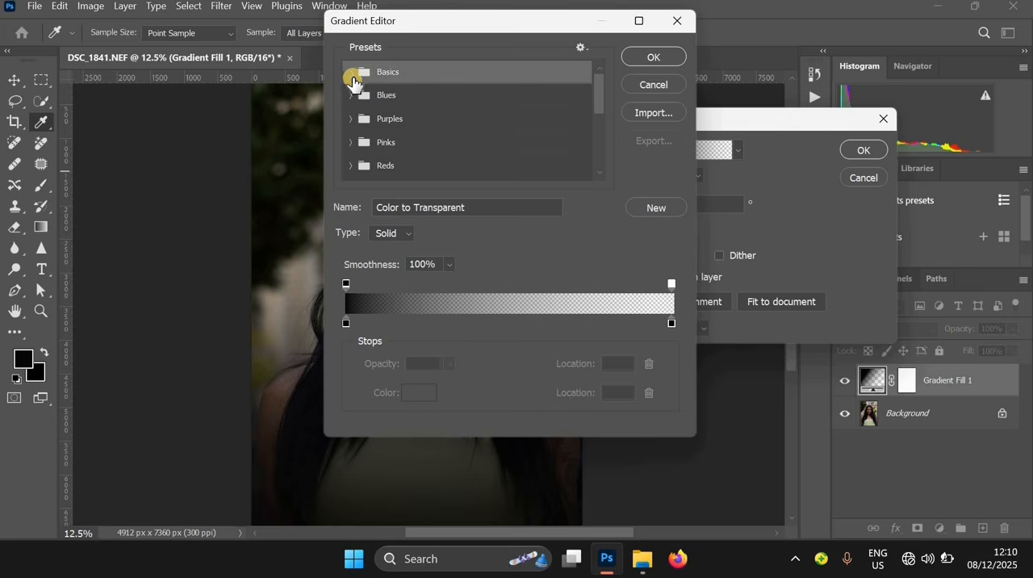
{"action": "left_click", "coordinate": [351, 77]}
{"action": "left_click", "coordinate": [351, 77]}
{"action": "left_click", "coordinate": [351, 77]}
{"action": "left_click", "coordinate": [392, 98]}
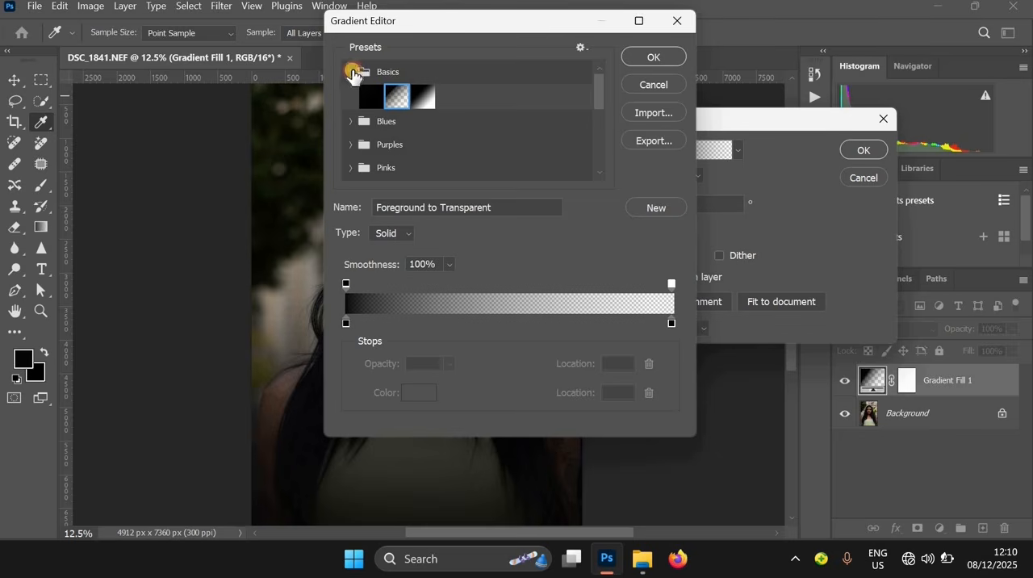
{"action": "left_click", "coordinate": [352, 73]}
{"action": "left_click", "coordinate": [352, 73]}
{"action": "left_click", "coordinate": [399, 98]}
{"action": "left_click", "coordinate": [352, 73]}
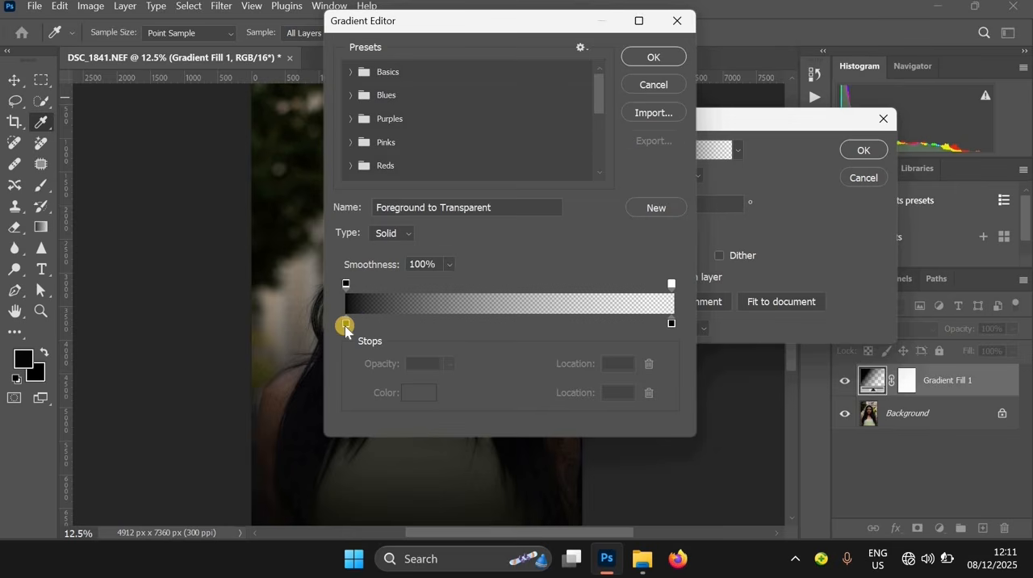
Recolour the gradient's starting colour stop at location 0 to yellow ffd200 and accept the edited gradient
{"action": "left_click", "coordinate": [346, 325]}
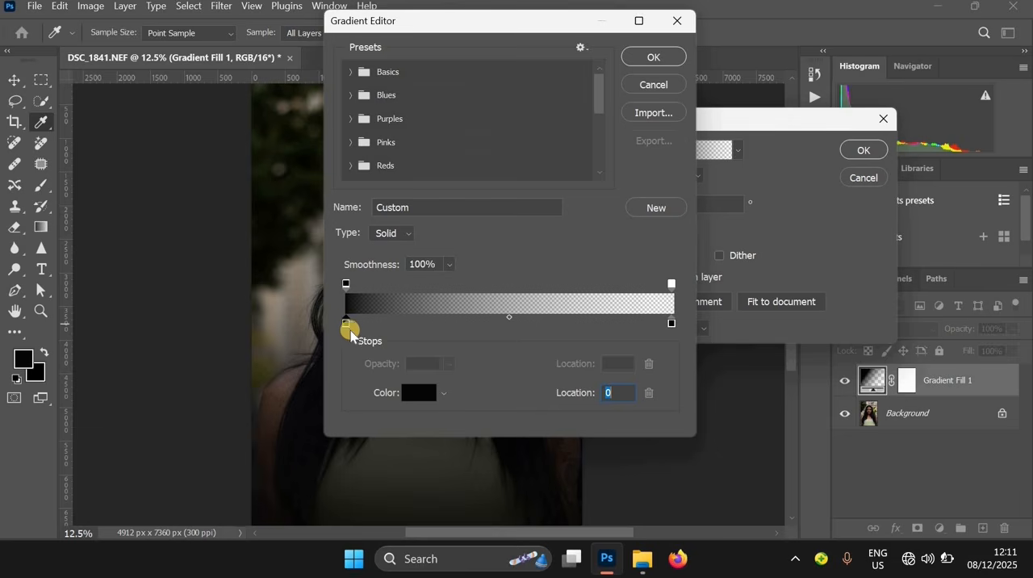
{"action": "left_click", "coordinate": [418, 401]}
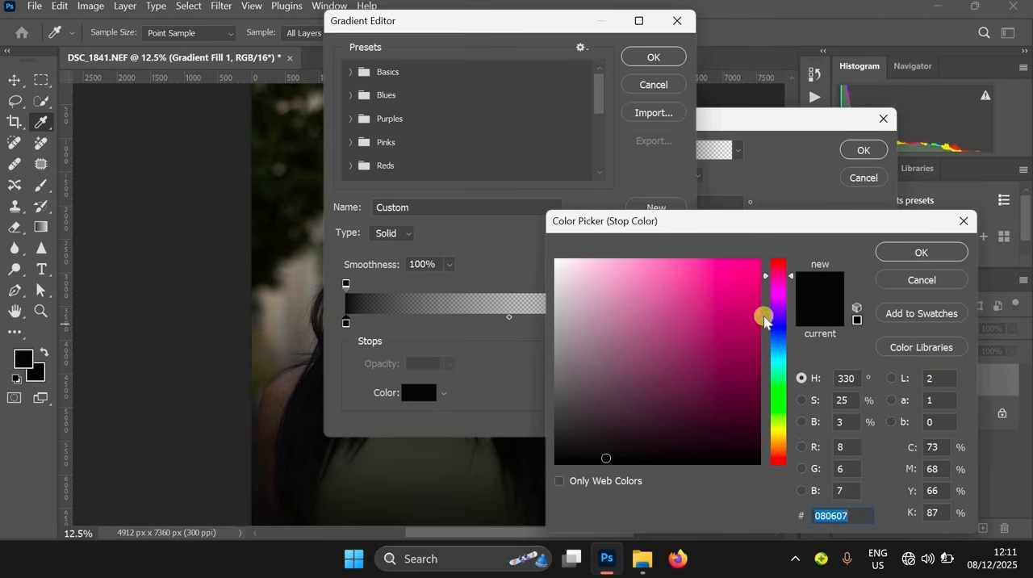
{"action": "left_click", "coordinate": [771, 434]}
{"action": "left_click_drag", "start_coordinate": [754, 263], "coordinate": [757, 261]}
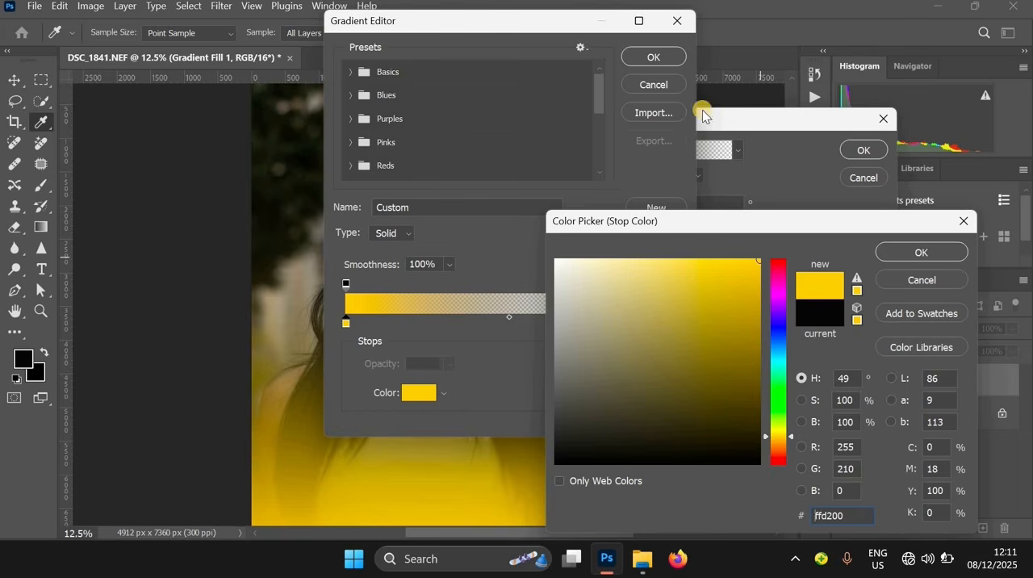
{"action": "left_click", "coordinate": [903, 252]}
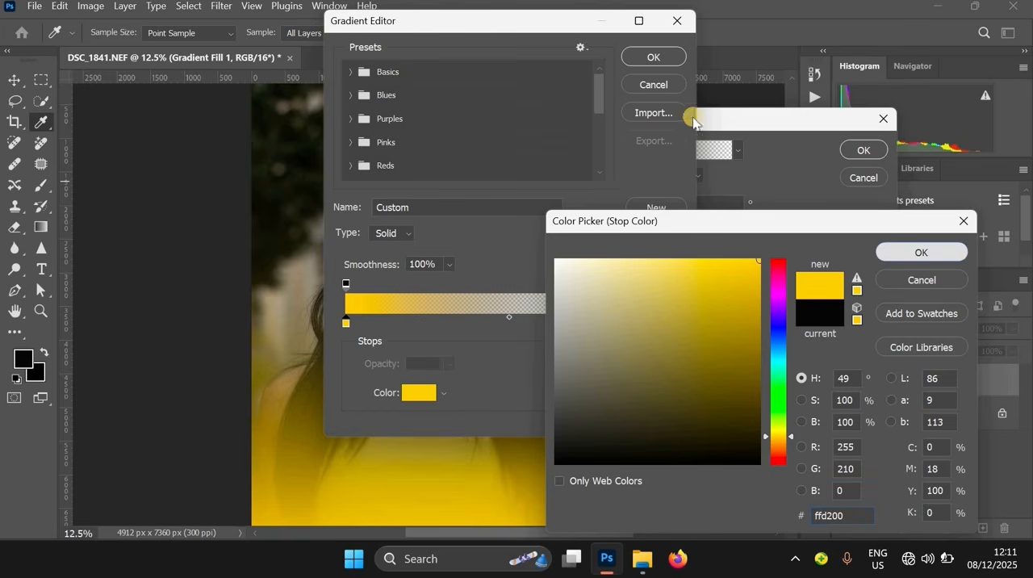
{"action": "left_click", "coordinate": [655, 56]}
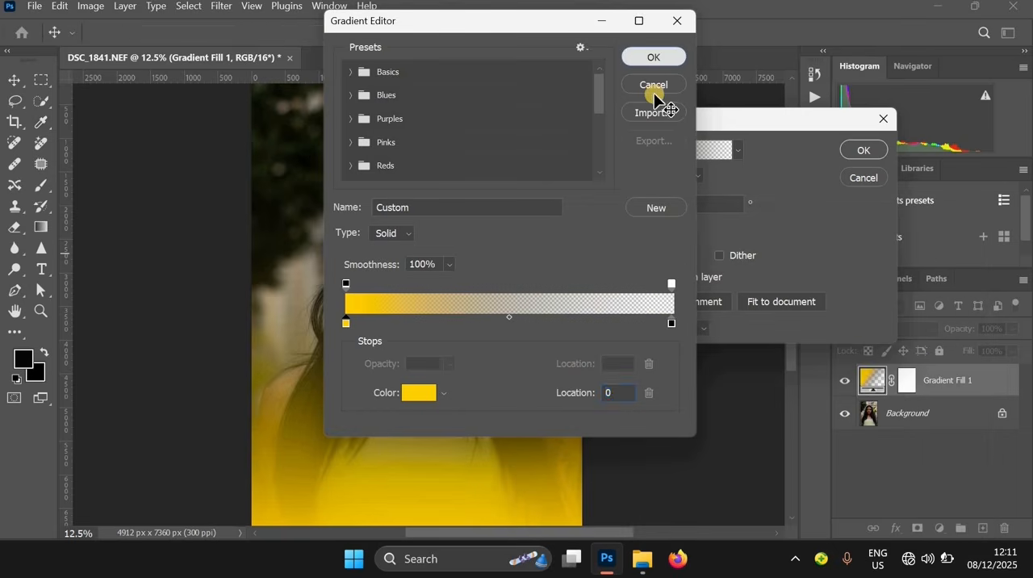
Rotate the linear gradient to an angle of about -168.6° so yellow enters from the lamp side, and apply the fill
{"action": "left_click", "coordinate": [658, 202]}
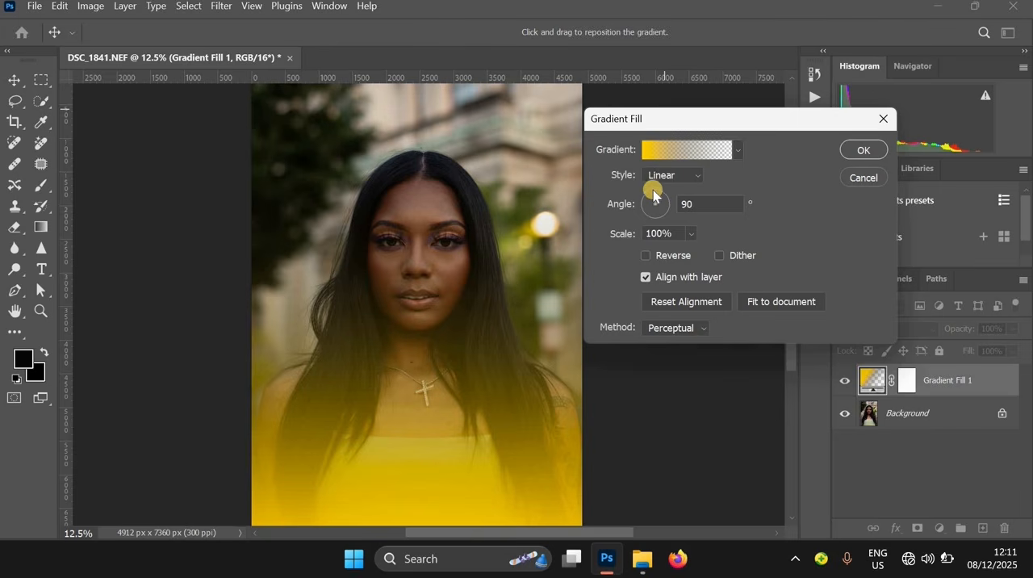
{"action": "left_click_drag", "start_coordinate": [667, 206], "coordinate": [640, 194]}
{"action": "left_click", "coordinate": [640, 195]}
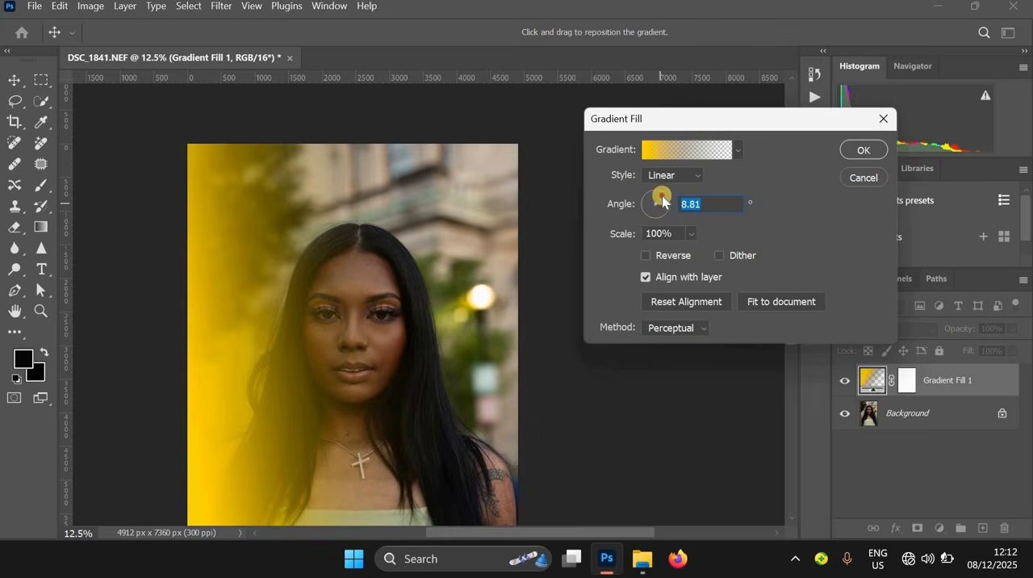
{"action": "left_click_drag", "start_coordinate": [656, 198], "coordinate": [648, 212]}
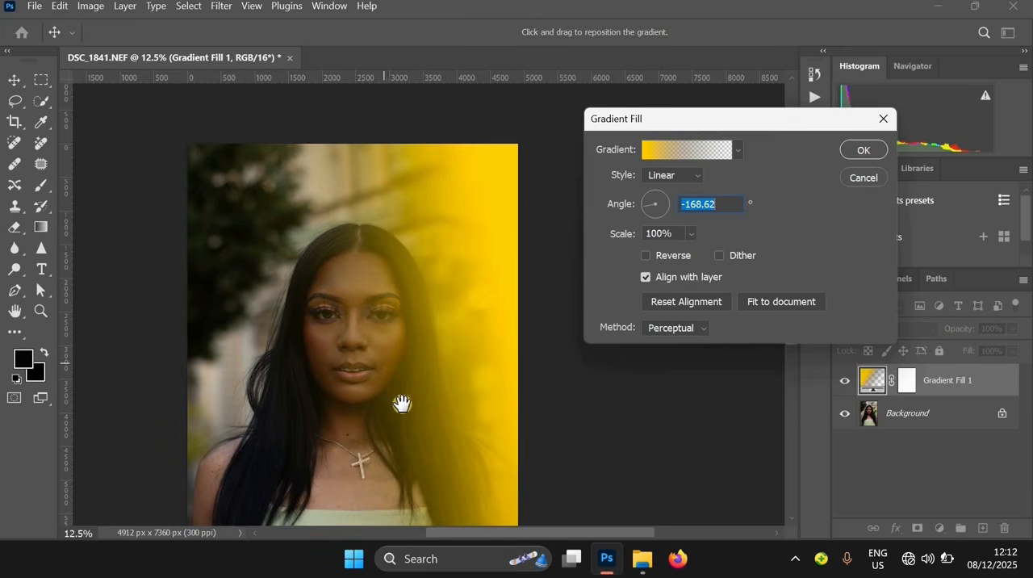
{"action": "left_click_drag", "start_coordinate": [394, 326], "coordinate": [323, 157]}
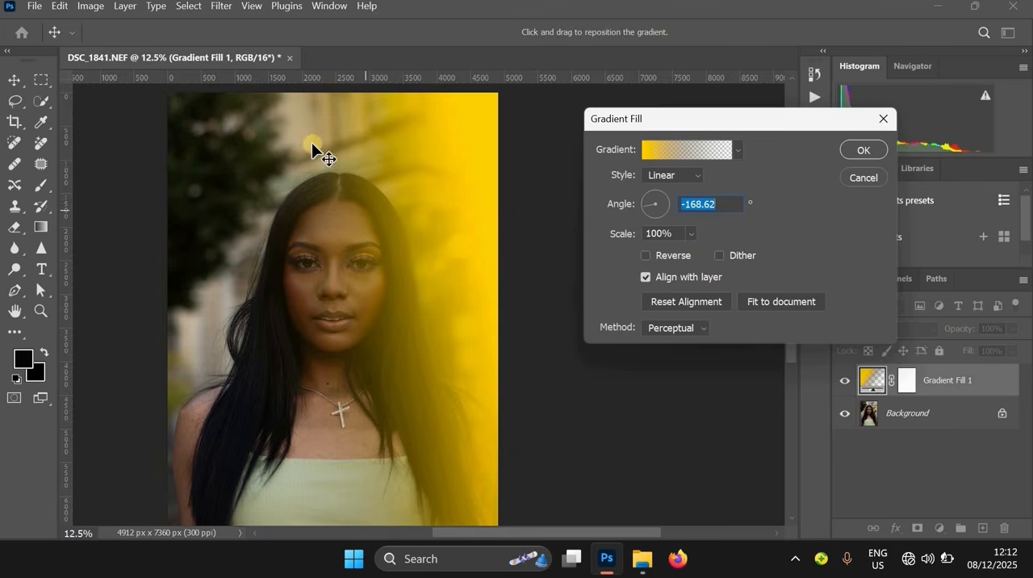
{"action": "left_click", "coordinate": [864, 151]}
{"action": "left_click", "coordinate": [862, 152]}
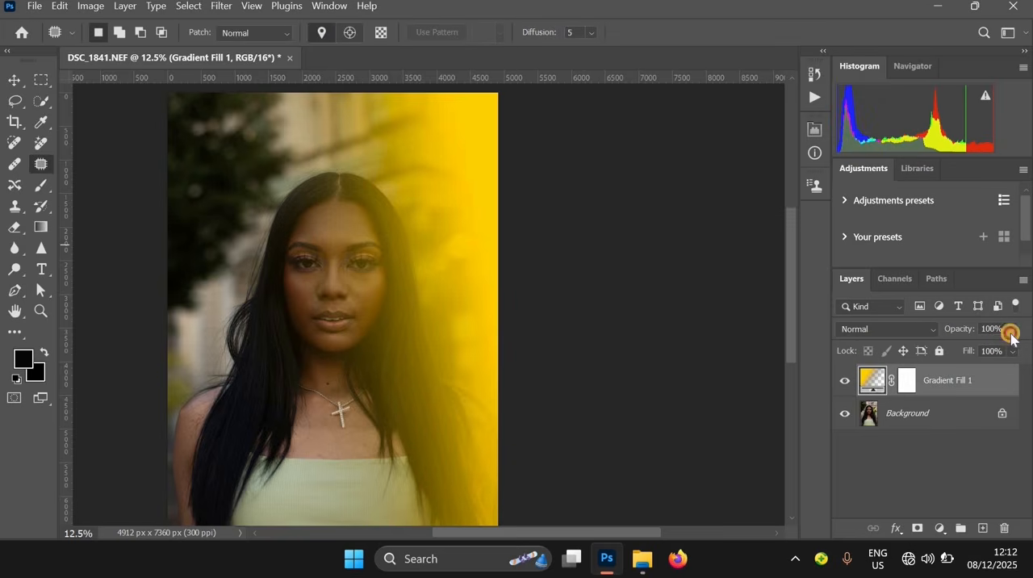
Lower the gradient fill layer's opacity to 20%
{"action": "left_click", "coordinate": [1011, 333]}
{"action": "mouse_move", "coordinate": [978, 347]}
{"action": "left_mouse_down"}
{"action": "mouse_move", "coordinate": [950, 351]}
{"action": "mouse_move", "coordinate": [968, 356]}
{"action": "left_mouse_up"}
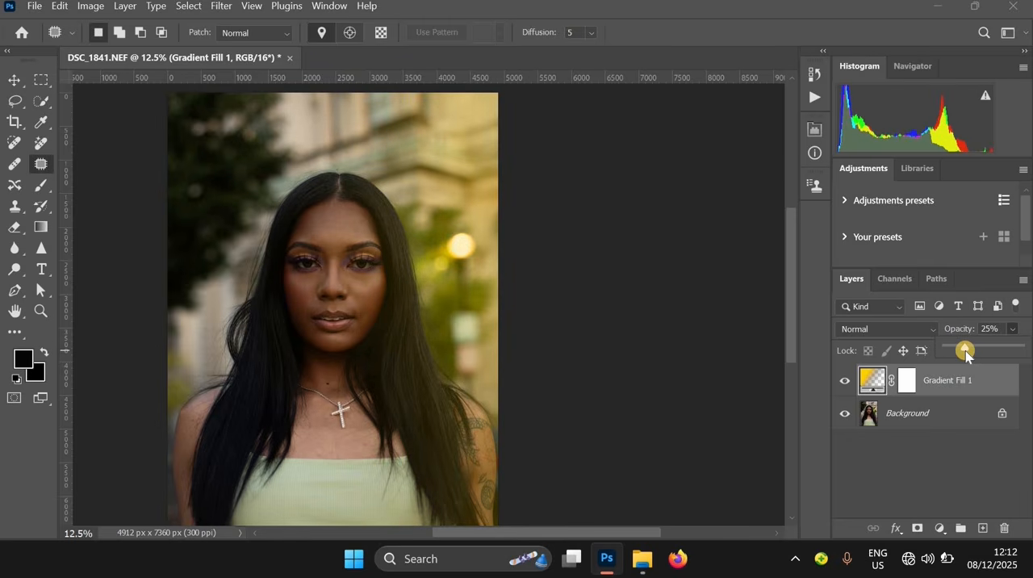
{"action": "left_click_drag", "start_coordinate": [967, 355], "coordinate": [963, 356]}
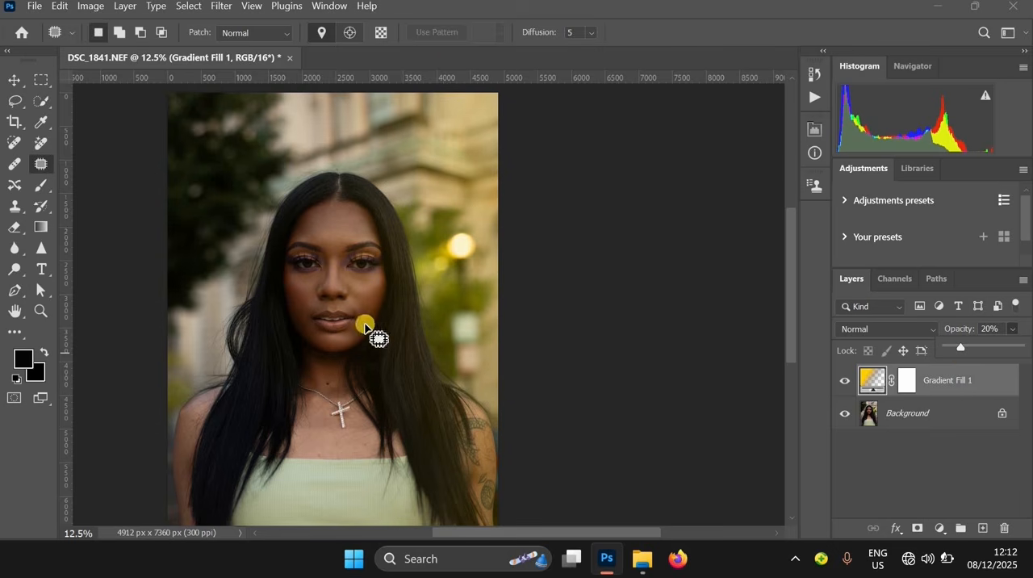
Examine the yellow tint's effect on the face, hair and overall portrait at different magnifications
{"action": "left_click_drag", "start_coordinate": [428, 403], "coordinate": [494, 283]}
{"action": "left_click", "coordinate": [441, 215], "text": "ctrl"}
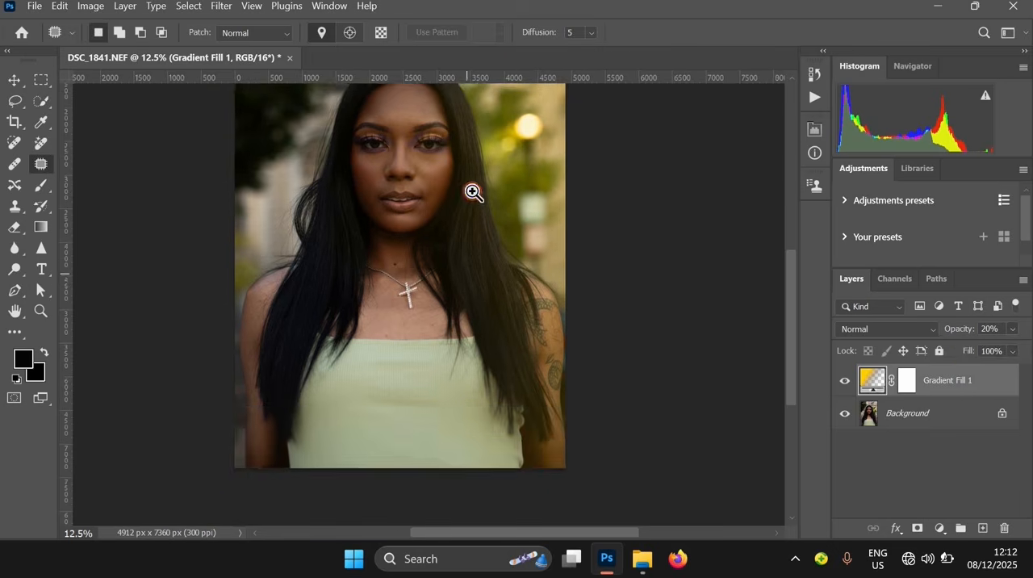
{"action": "left_click_drag", "start_coordinate": [475, 192], "coordinate": [477, 366]}
{"action": "left_click", "coordinate": [482, 291], "text": "ctrl"}
{"action": "left_click_drag", "start_coordinate": [495, 420], "coordinate": [496, 264]}
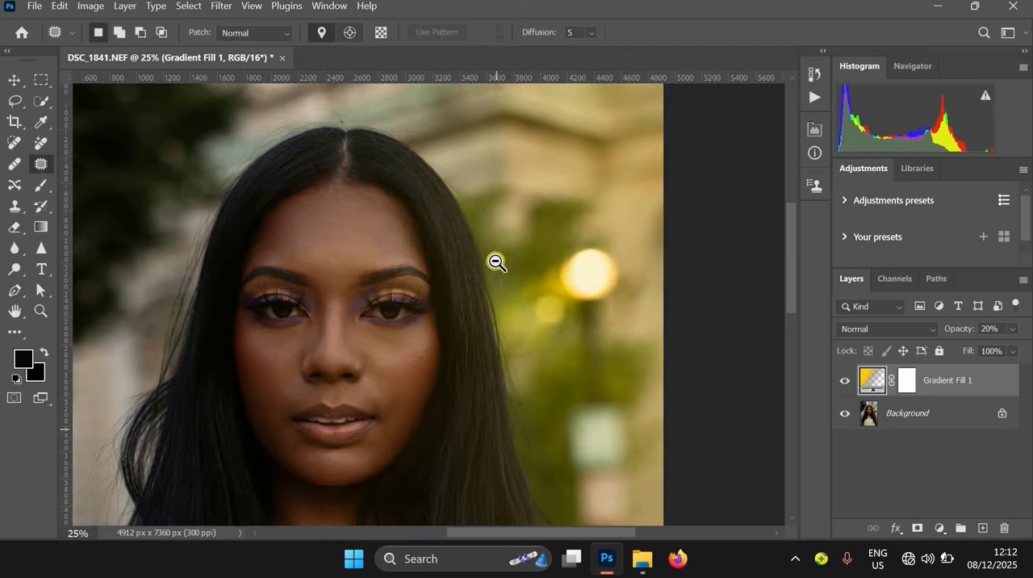
{"action": "left_click", "coordinate": [497, 264], "text": "alt"}
{"action": "left_click", "coordinate": [763, 413], "text": "alt"}
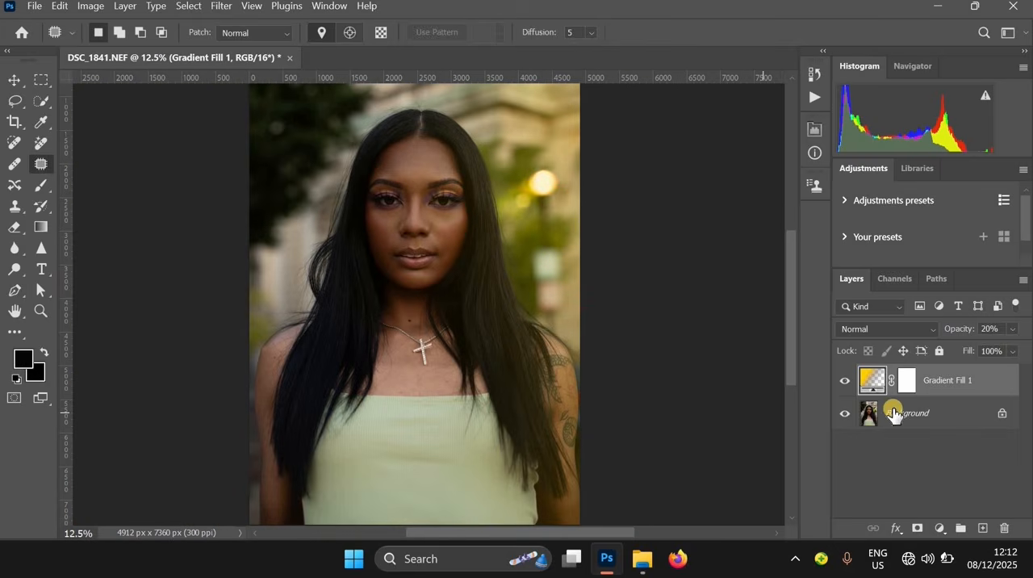
Duplicate the Background layer and merge the copy with the gradient fill layer
{"action": "left_click", "coordinate": [938, 423]}
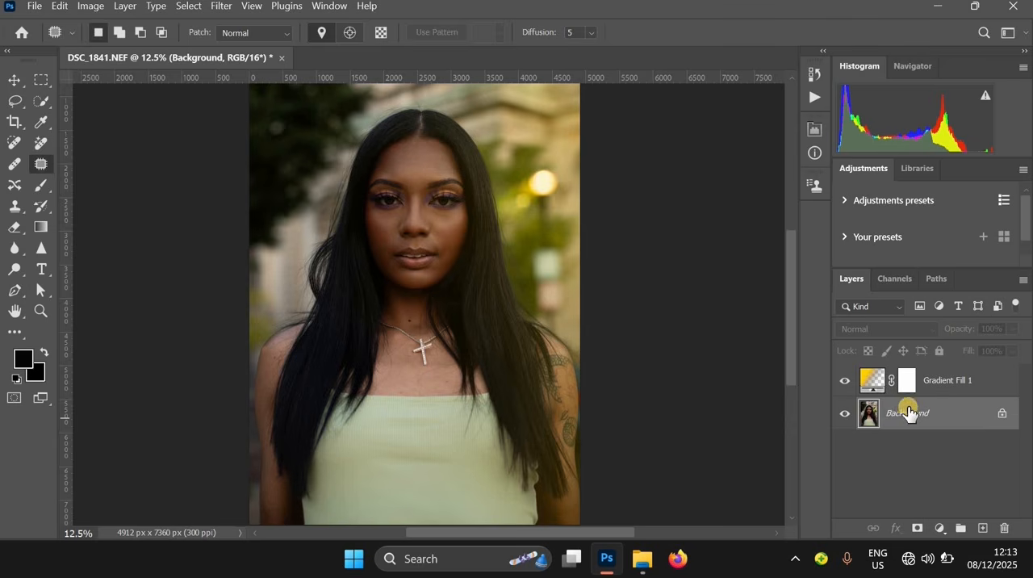
{"action": "key", "text": "ctrl+j"}
{"action": "left_click", "coordinate": [948, 393], "text": "shift"}
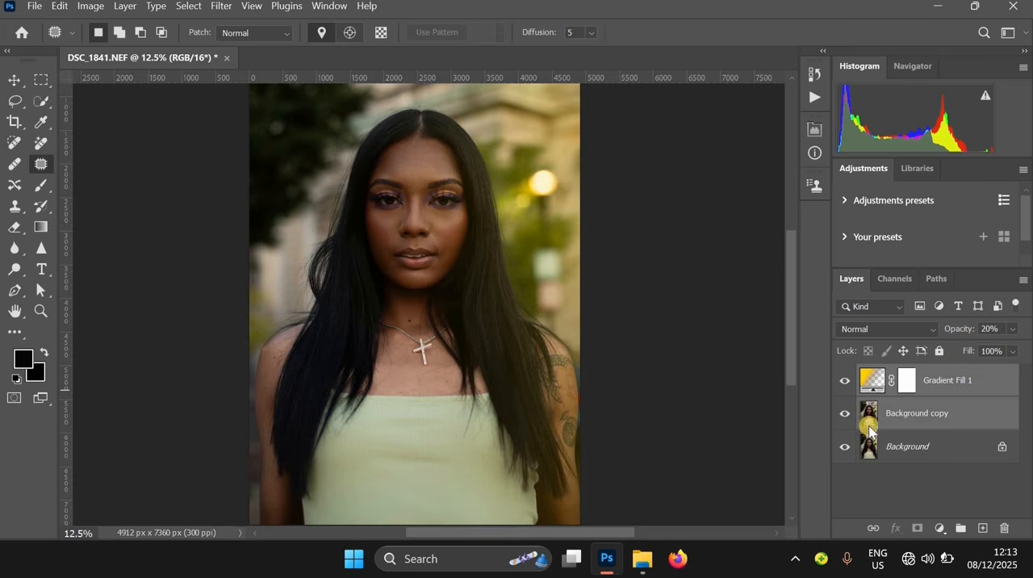
{"action": "key", "text": "ctrl+e"}
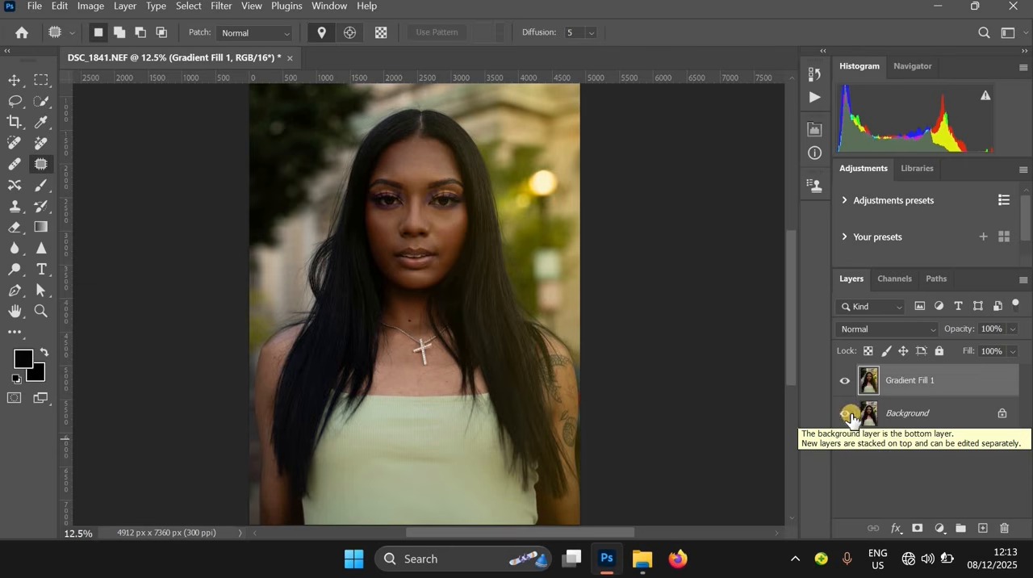
Start a Selective Color adjustment on the merged layer and target the Blacks
{"action": "left_click", "coordinate": [89, 8]}
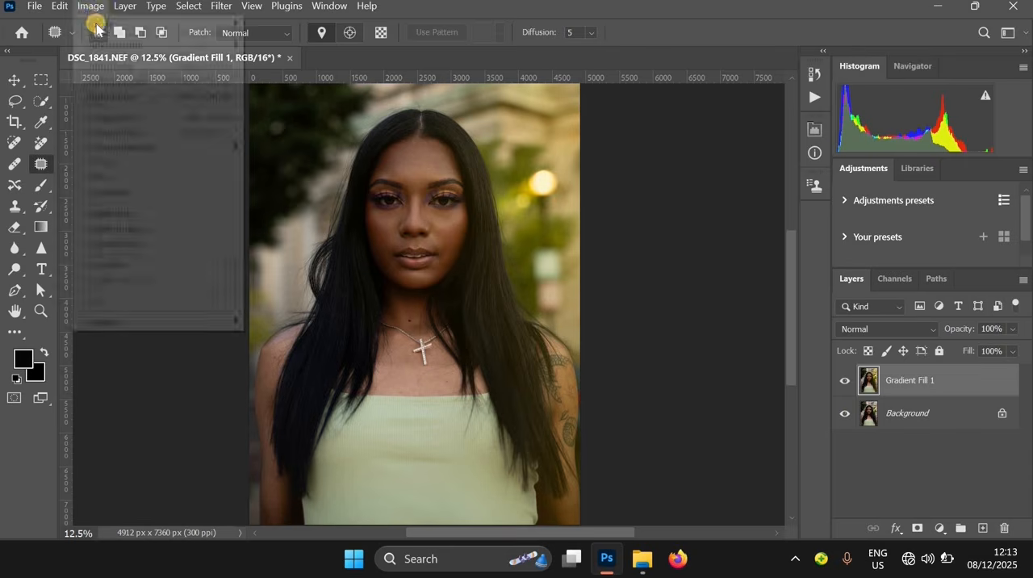
{"action": "mouse_move", "coordinate": [107, 44]}
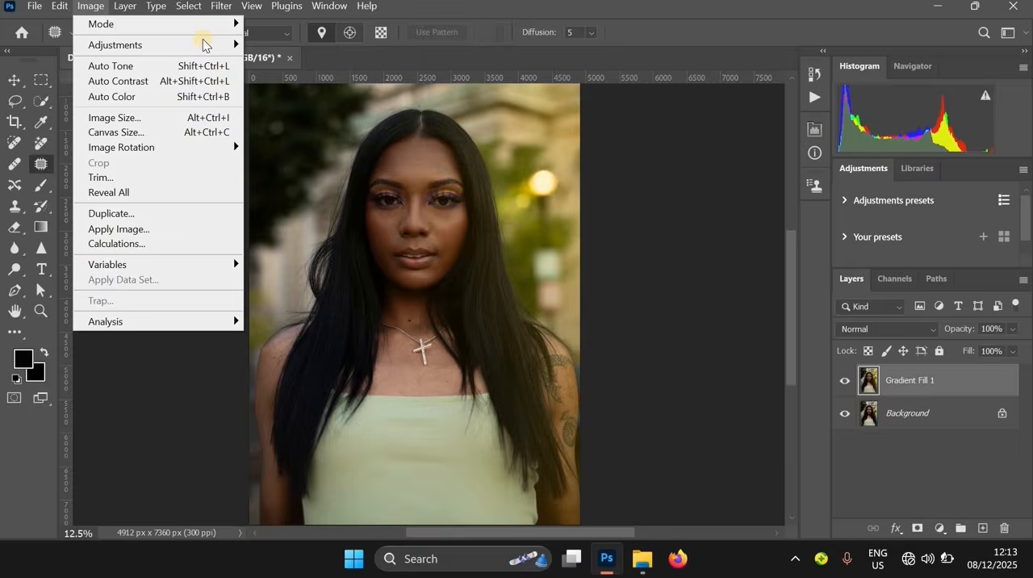
{"action": "mouse_move", "coordinate": [202, 45]}
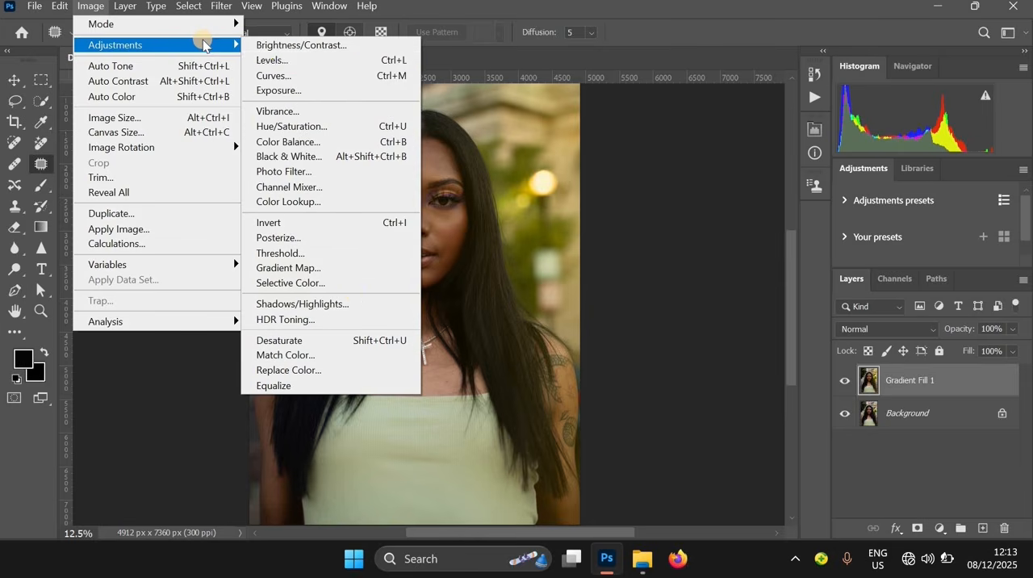
{"action": "left_click", "coordinate": [346, 281]}
{"action": "left_click", "coordinate": [686, 212]}
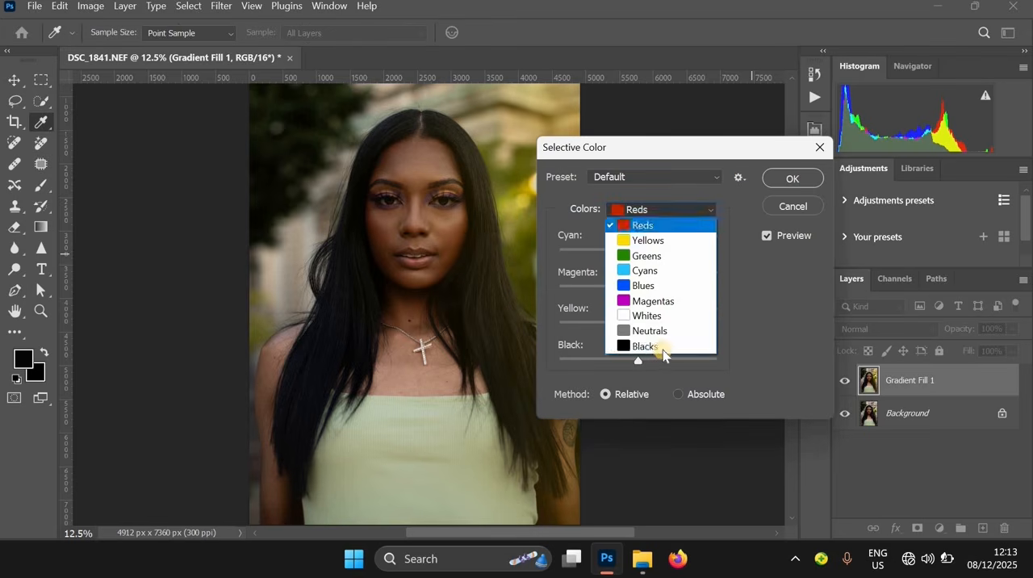
{"action": "left_click", "coordinate": [658, 348]}
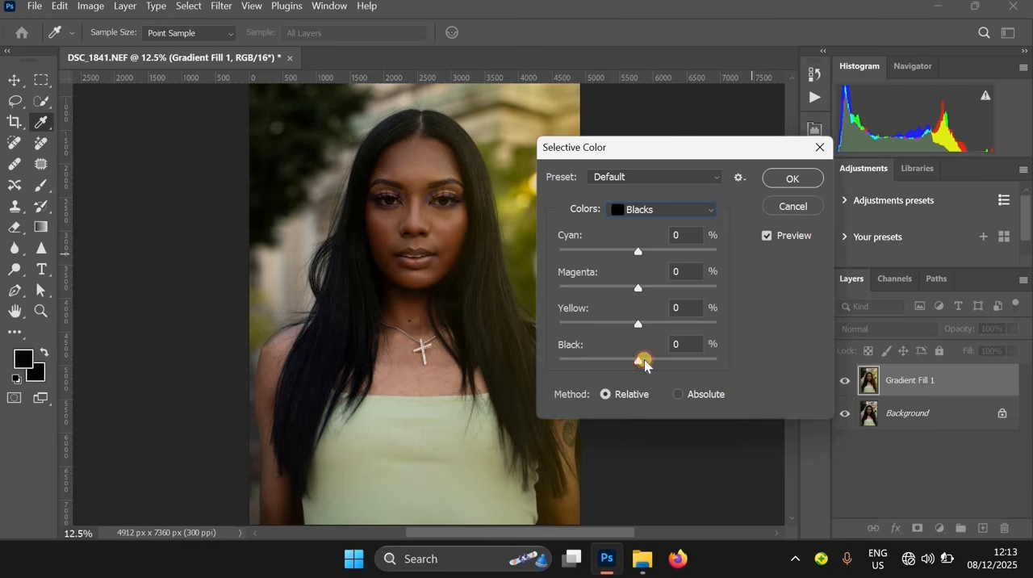
Set the Black amount for the Blacks to 2% and apply the Selective Color adjustment
{"action": "left_click", "coordinate": [645, 364]}
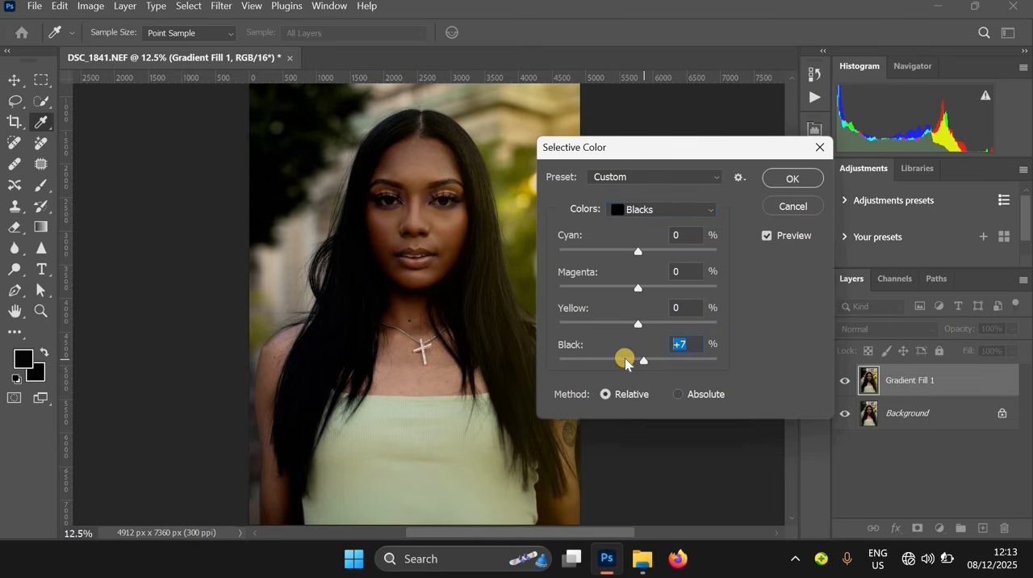
{"action": "left_click_drag", "start_coordinate": [690, 344], "coordinate": [636, 343]}
{"action": "type", "text": "3"}
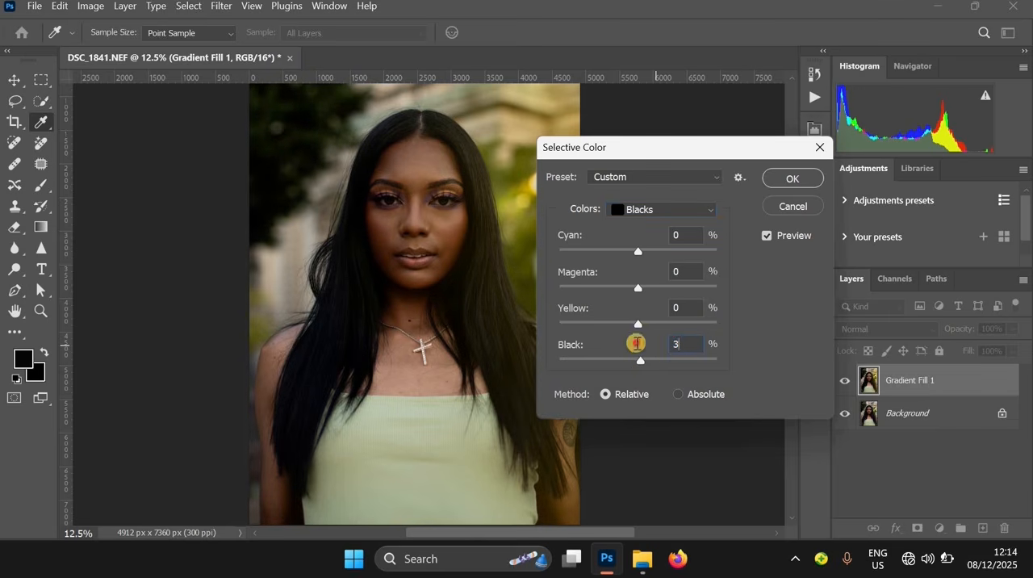
{"action": "type", "text": "2"}
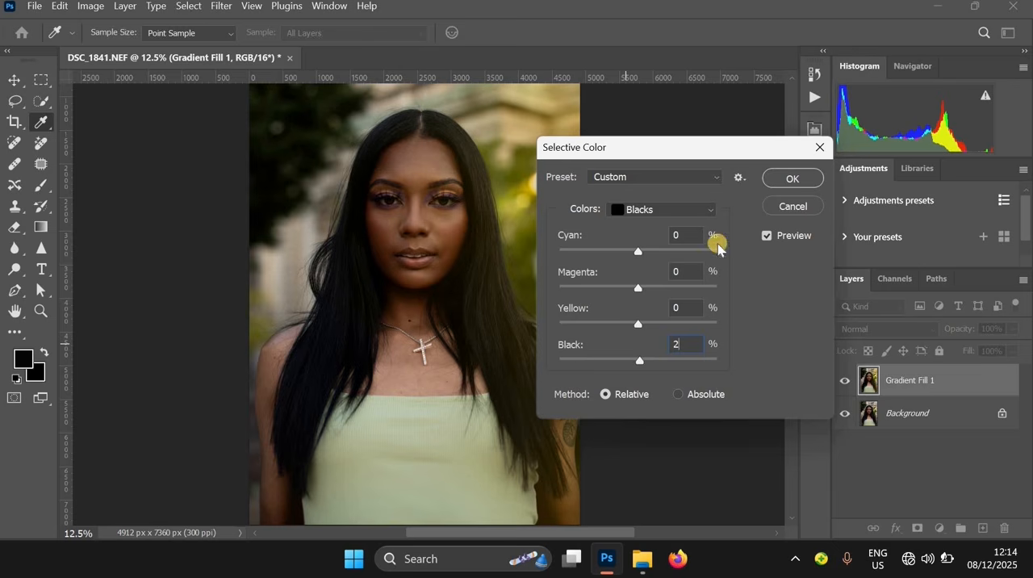
{"action": "left_click", "coordinate": [787, 184]}
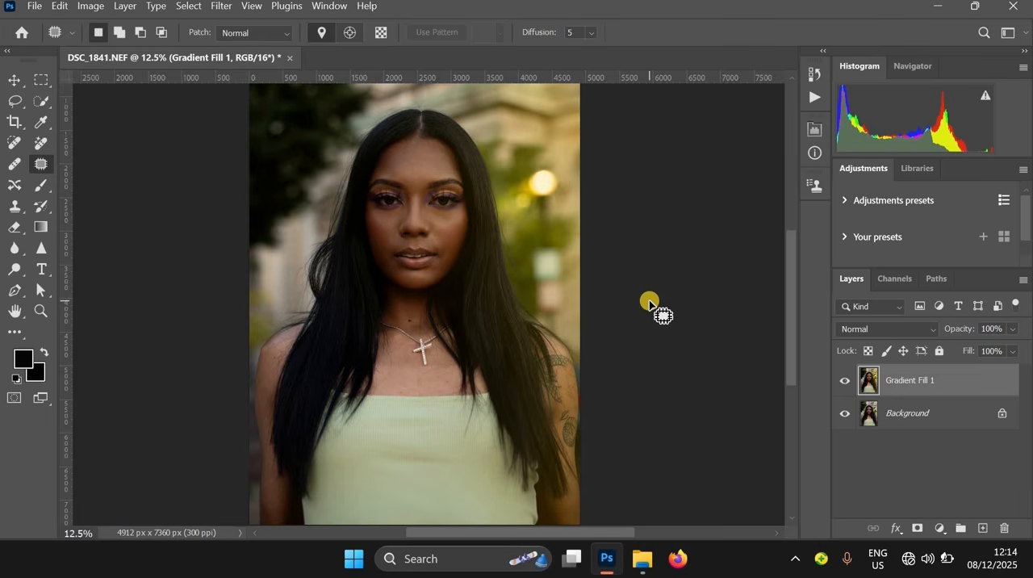
Start a Curves adjustment on the merged layer and add an RGB curve point at input 97, output 106
{"action": "left_click", "coordinate": [464, 226], "text": "ctrl"}
{"action": "left_click", "coordinate": [501, 288], "text": "ctrl"}
{"action": "left_click", "coordinate": [563, 303], "text": "alt"}
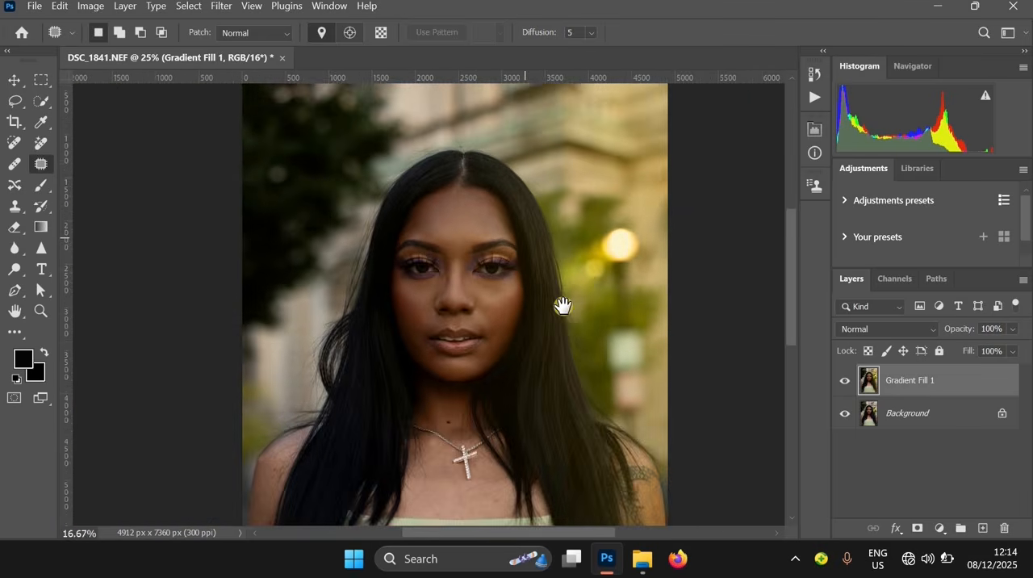
{"action": "left_click", "coordinate": [665, 345], "text": "alt"}
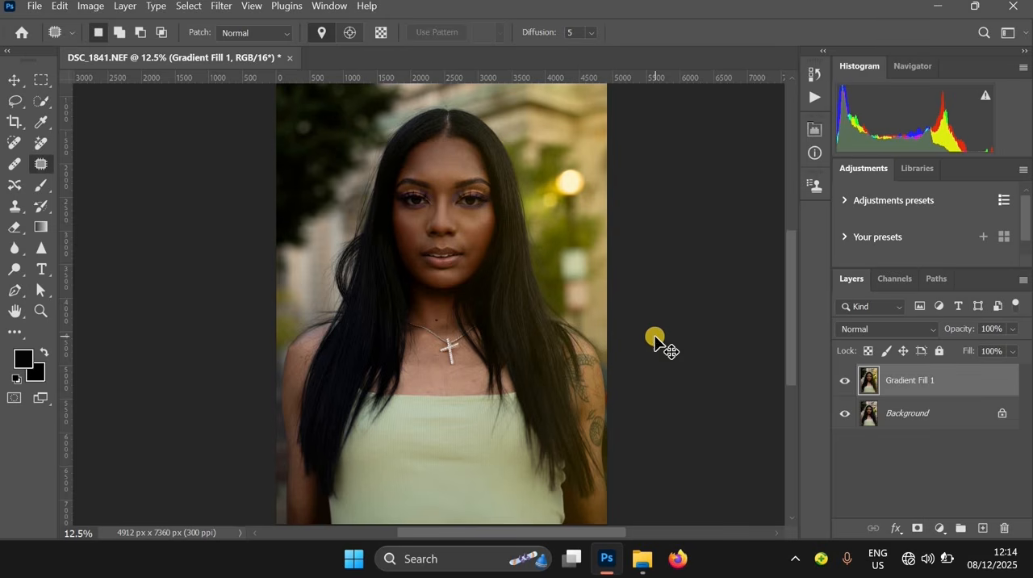
{"action": "key", "text": "ctrl+m"}
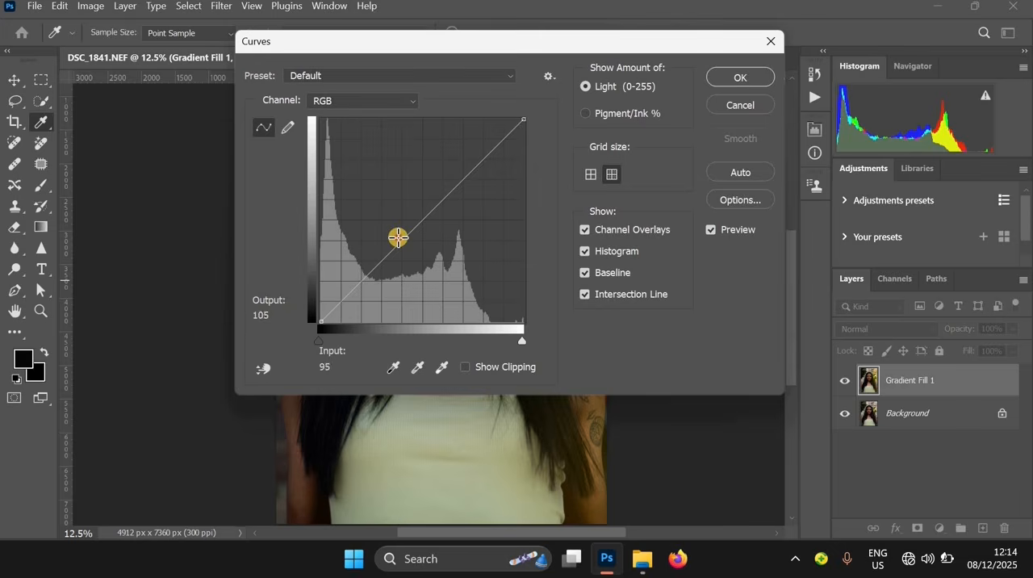
{"action": "left_click", "coordinate": [398, 237]}
{"action": "left_click_drag", "start_coordinate": [592, 70], "coordinate": [826, 172]}
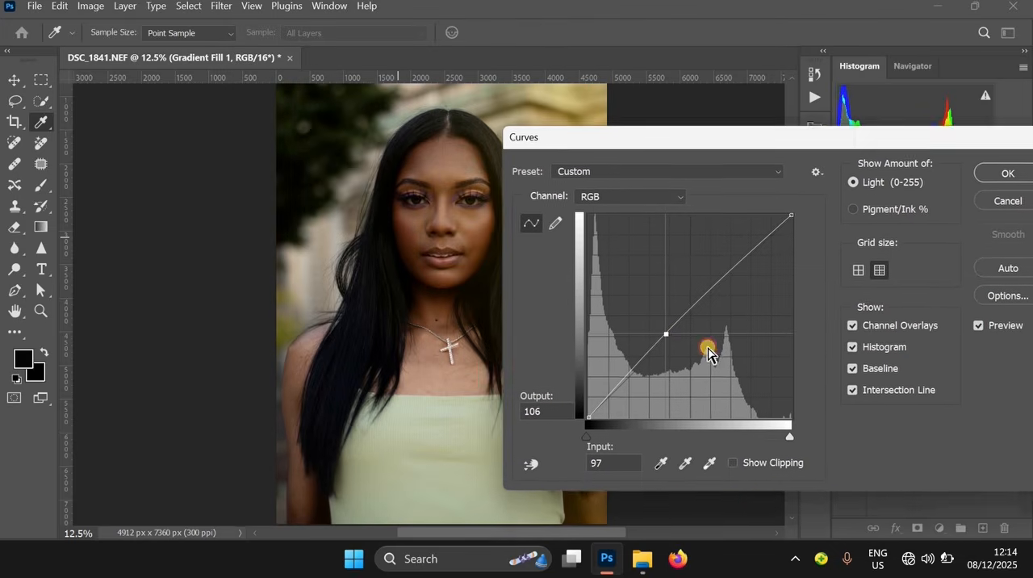
Try moving the curve point to input 69, output 101, and try adding a second point at input 87, output 99
{"action": "left_click_drag", "start_coordinate": [654, 337], "coordinate": [632, 339]}
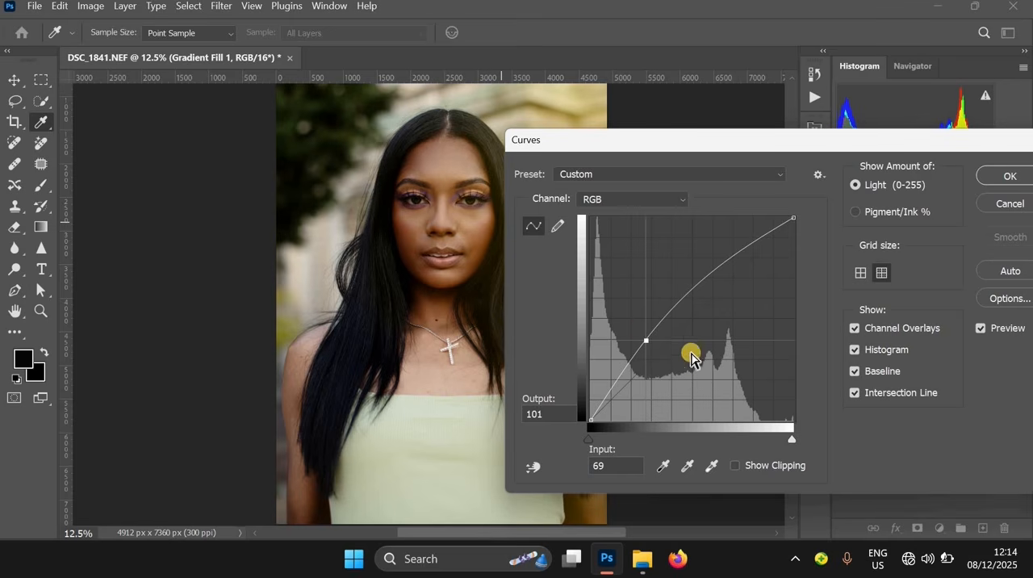
{"action": "key", "text": "ctrl+z"}
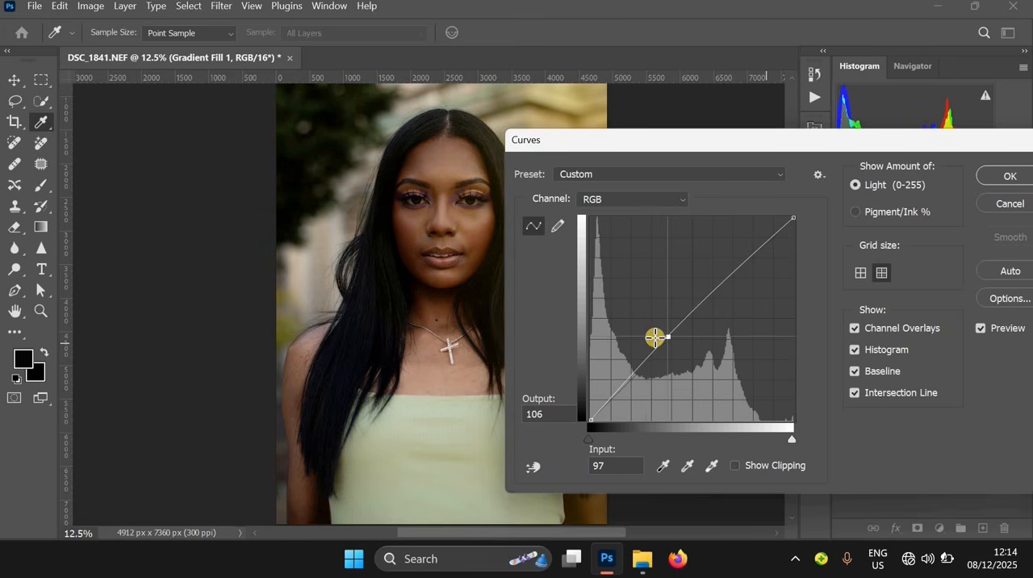
{"action": "left_click", "coordinate": [661, 343]}
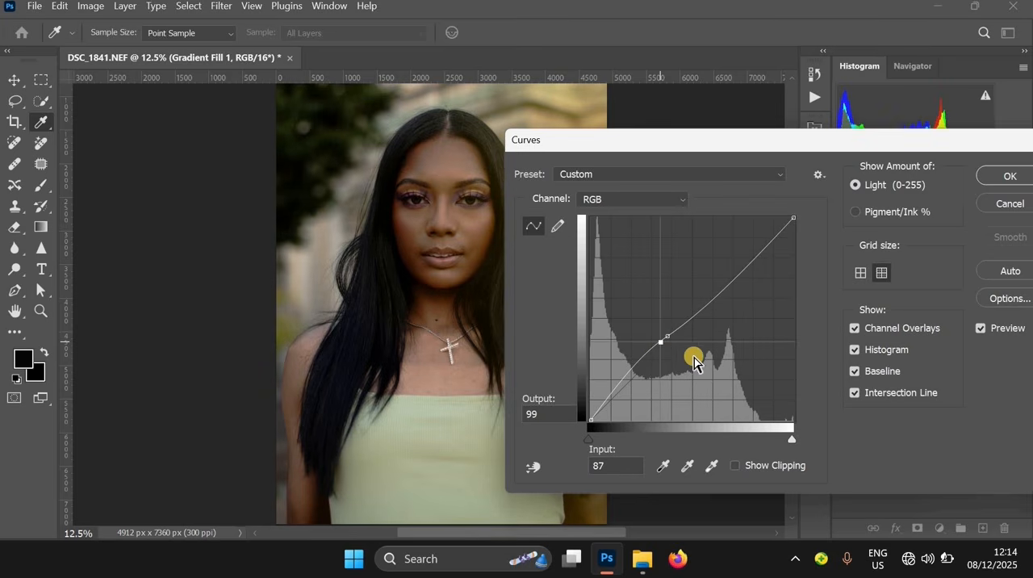
{"action": "key", "text": "ctrl+z"}
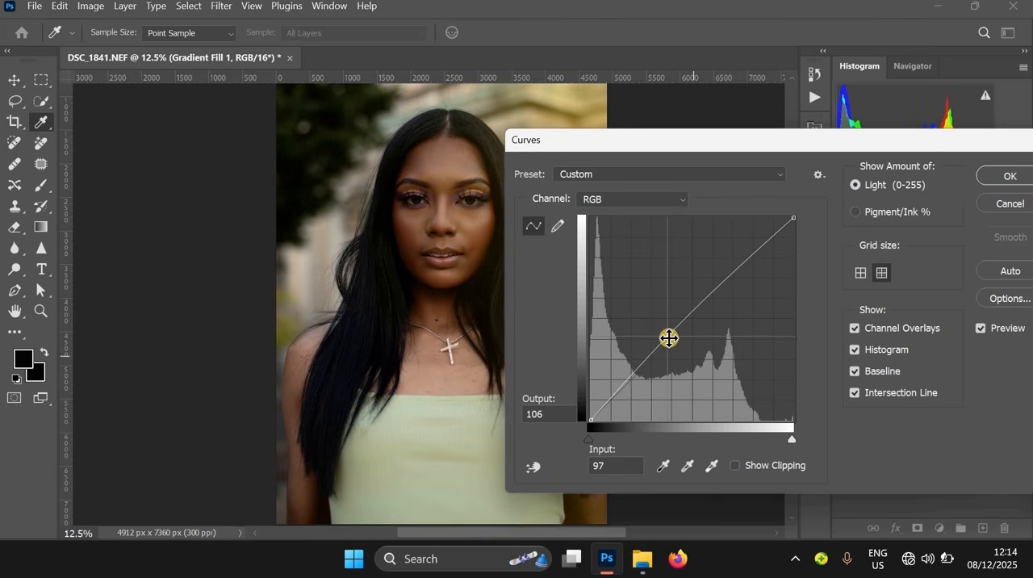
Move the RGB curve point to input 91, output 105, and apply the Curves adjustment
{"action": "left_click_drag", "start_coordinate": [664, 334], "coordinate": [660, 334]}
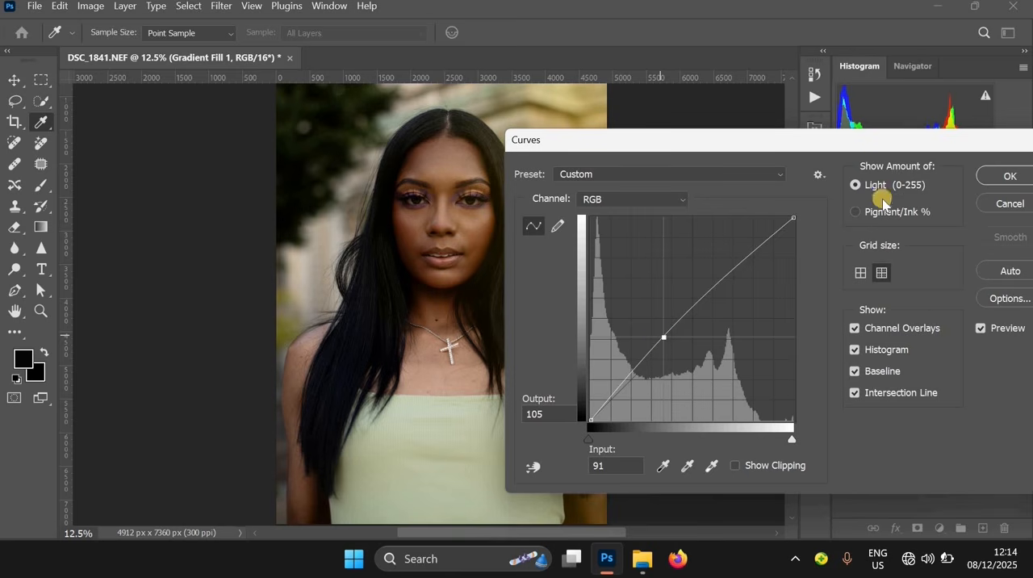
{"action": "key", "text": "j"}
{"action": "key", "text": "Return"}
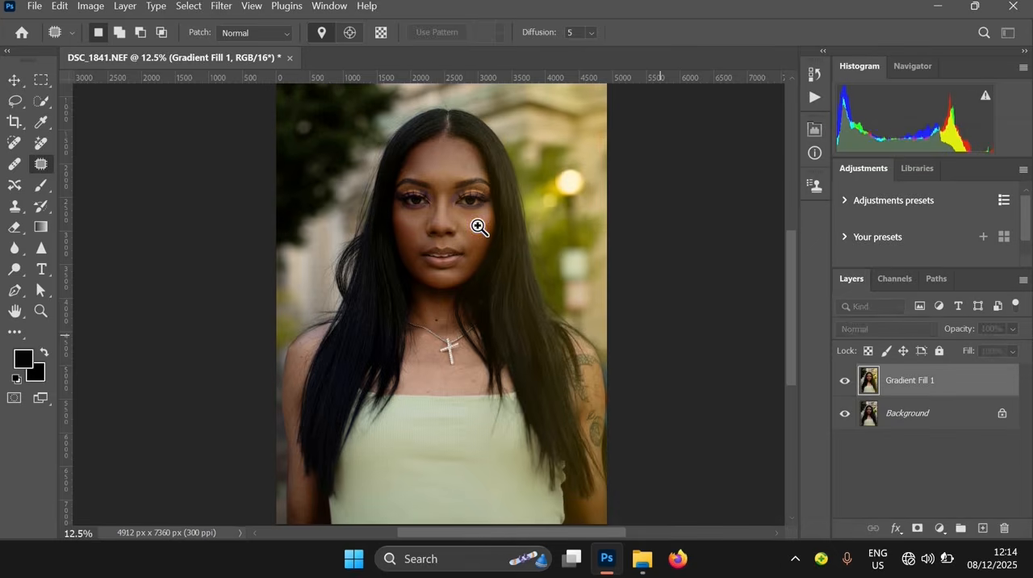
Examine the brightened portrait and face at different magnifications and bring up the edit history
{"action": "left_click", "coordinate": [479, 230], "text": "ctrl"}
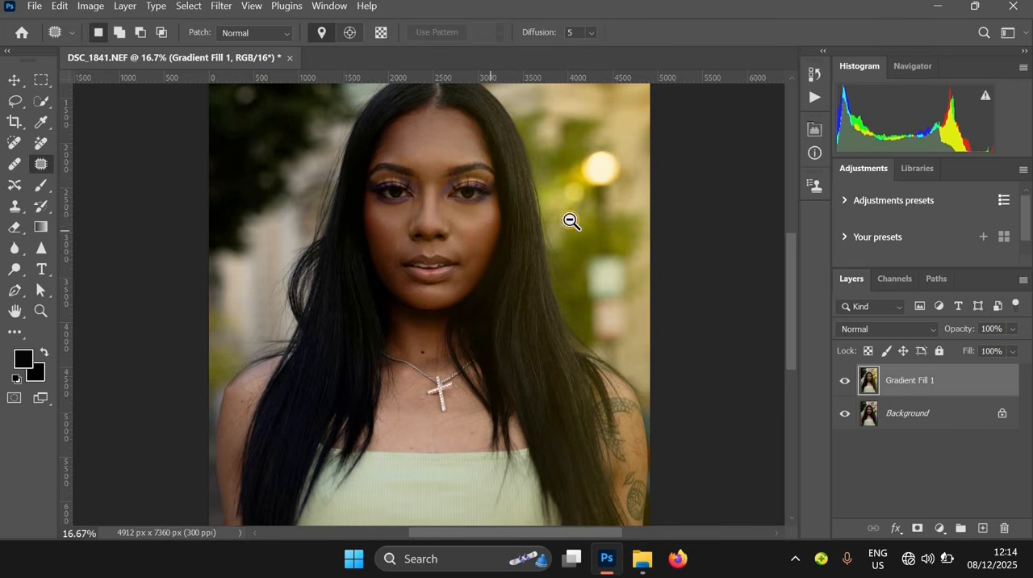
{"action": "left_click", "coordinate": [580, 218], "text": "ctrl+alt"}
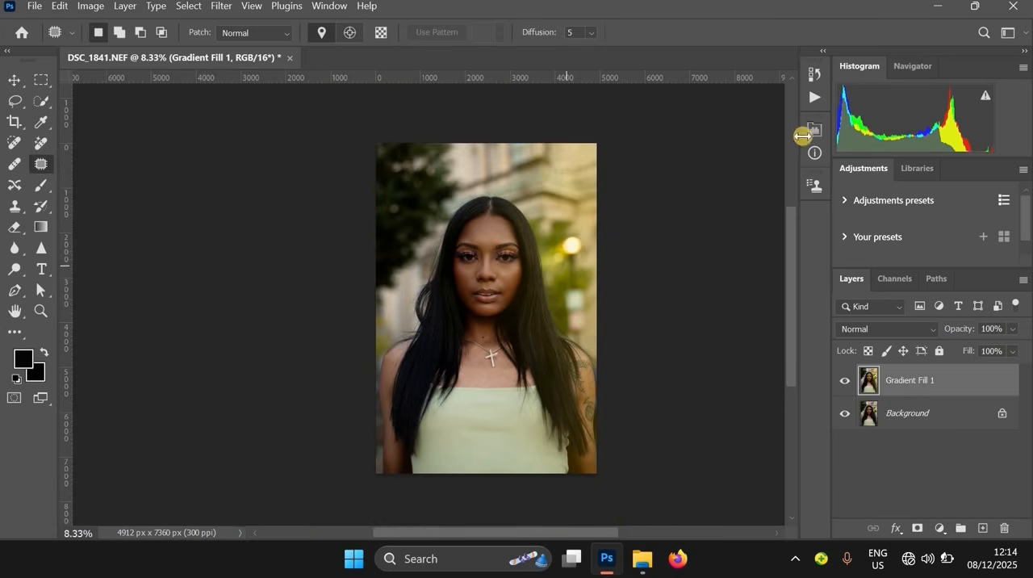
{"action": "left_click", "coordinate": [814, 97]}
{"action": "left_click", "coordinate": [633, 68]}
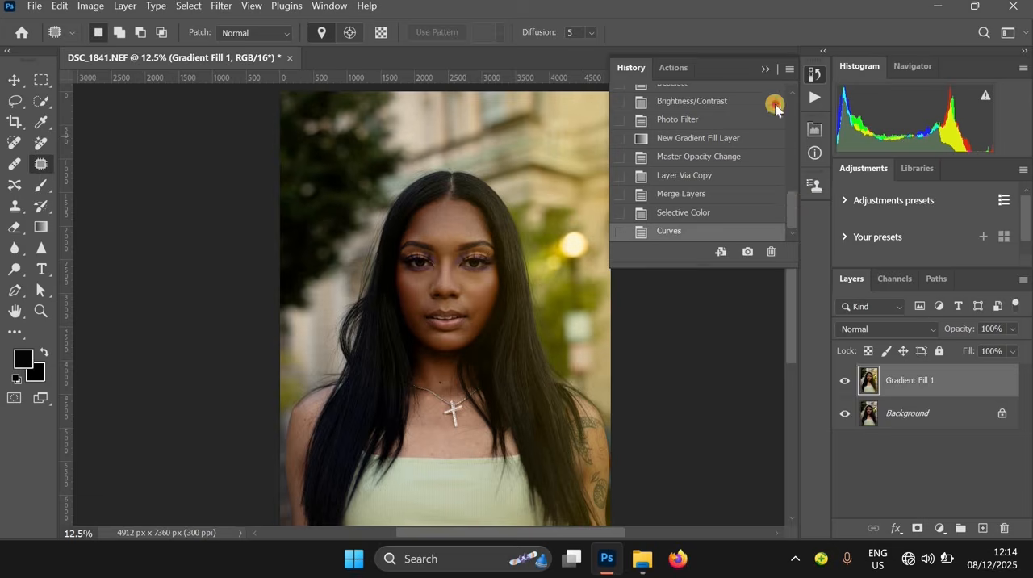
{"action": "scroll", "coordinate": [767, 102], "scroll_direction": "up", "scroll_amount": 10}
{"action": "left_click", "coordinate": [752, 98]}
{"action": "scroll", "coordinate": [548, 324], "scroll_direction": "up", "scroll_amount": 5}
{"action": "scroll", "coordinate": [512, 219], "scroll_direction": "down", "scroll_amount": 2}
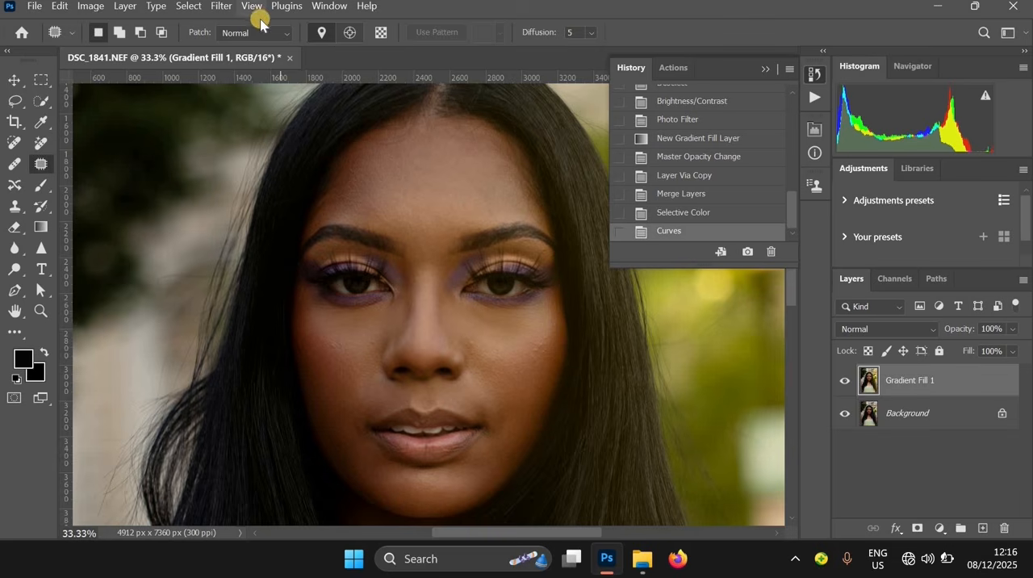
Start the Camera Raw Filter on the merged layer and set the Contrast to +10
{"action": "left_click", "coordinate": [228, 7]}
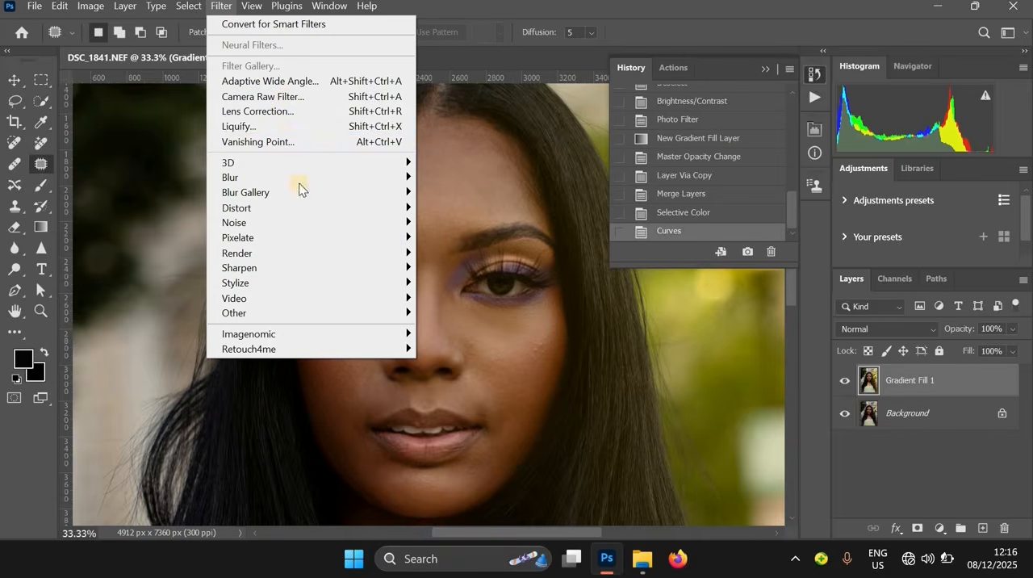
{"action": "left_click", "coordinate": [284, 96]}
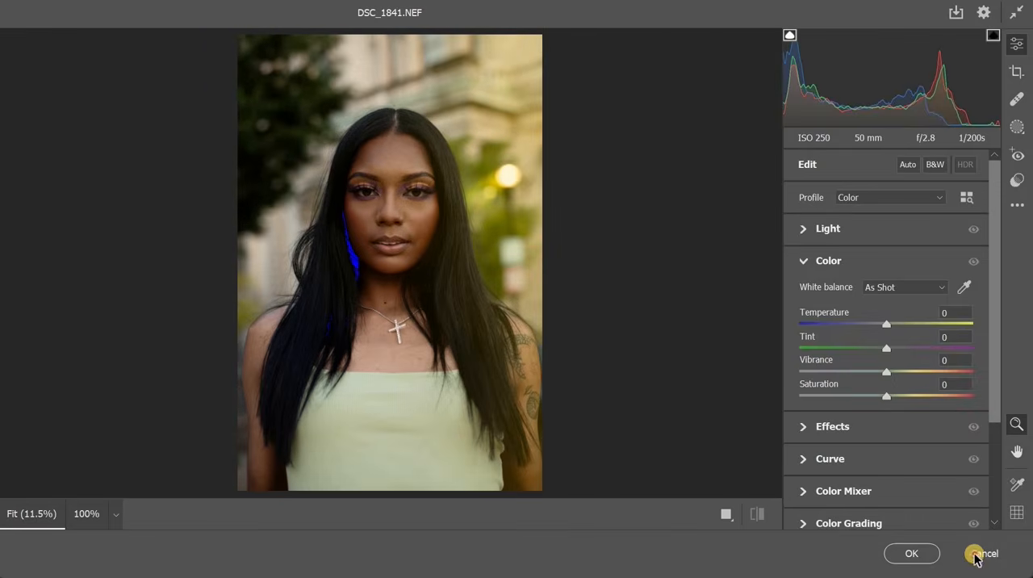
{"action": "left_click", "coordinate": [976, 554]}
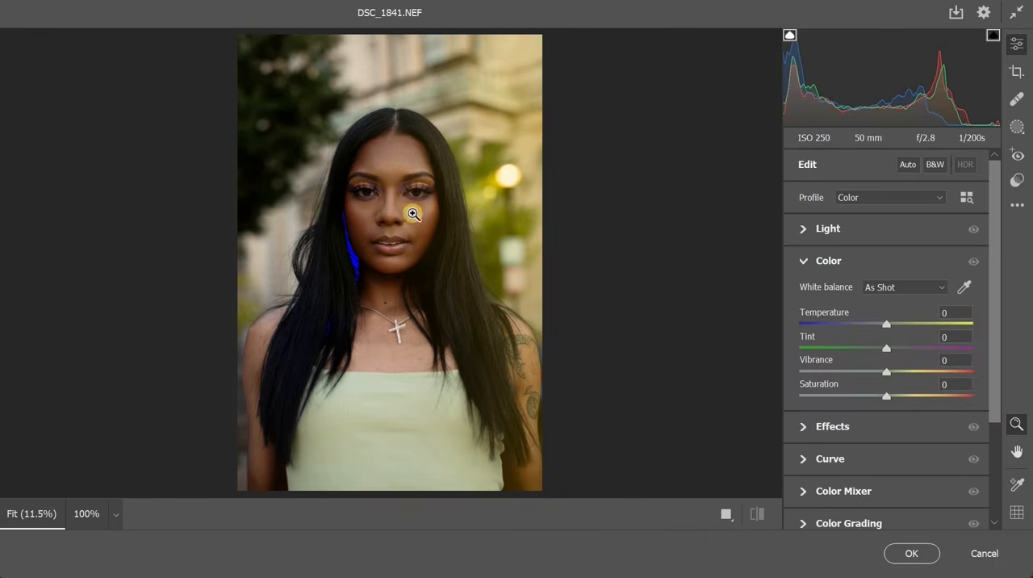
{"action": "left_click", "coordinate": [828, 228]}
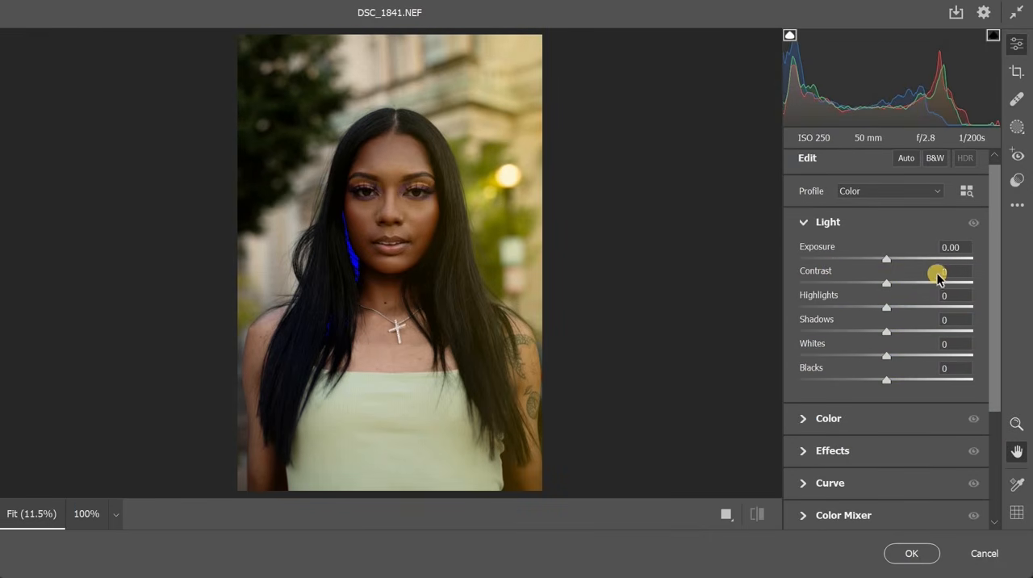
{"action": "left_click", "coordinate": [901, 277]}
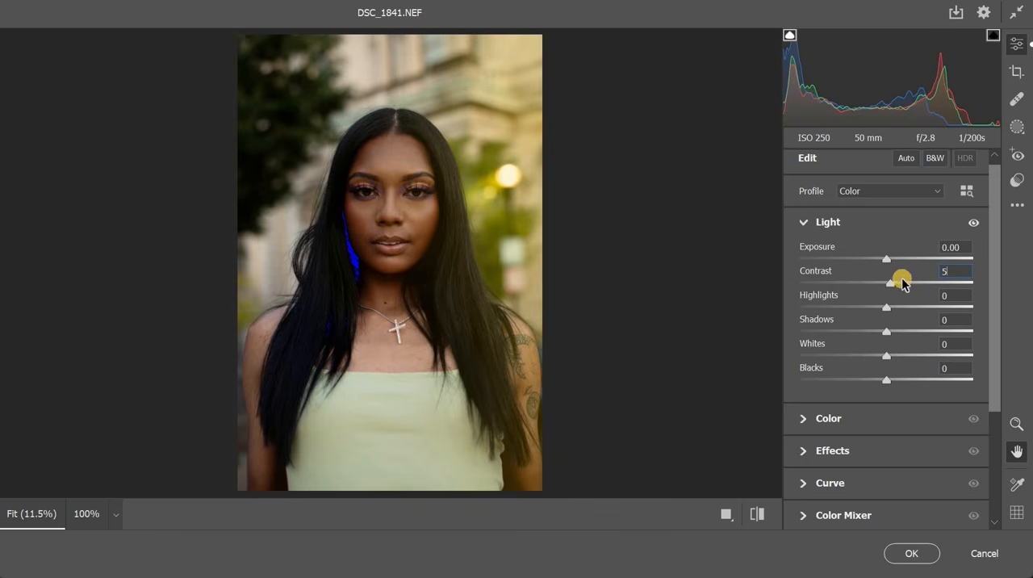
{"action": "left_click", "coordinate": [951, 271]}
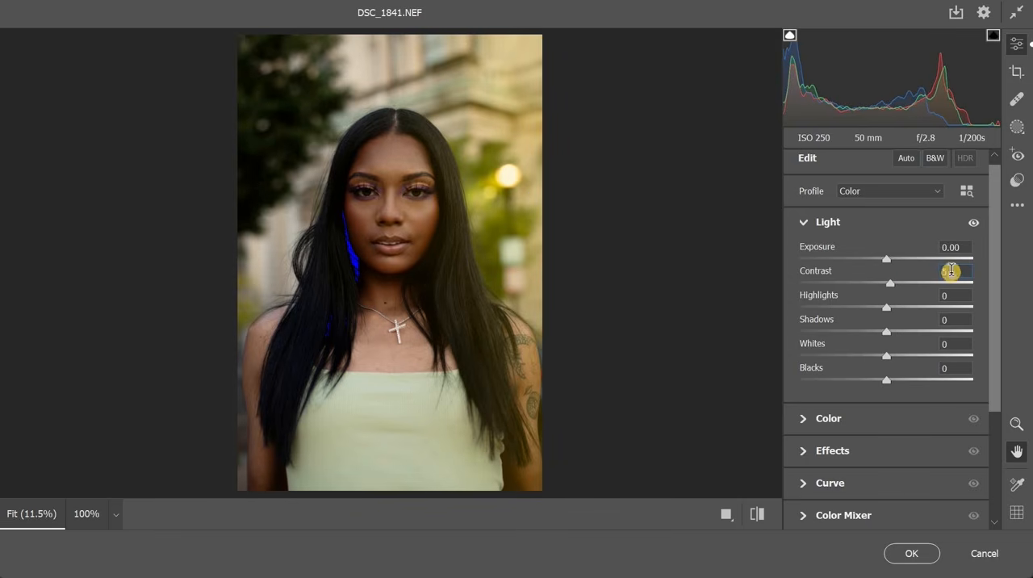
{"action": "left_click", "coordinate": [807, 230]}
{"action": "left_click", "coordinate": [902, 229]}
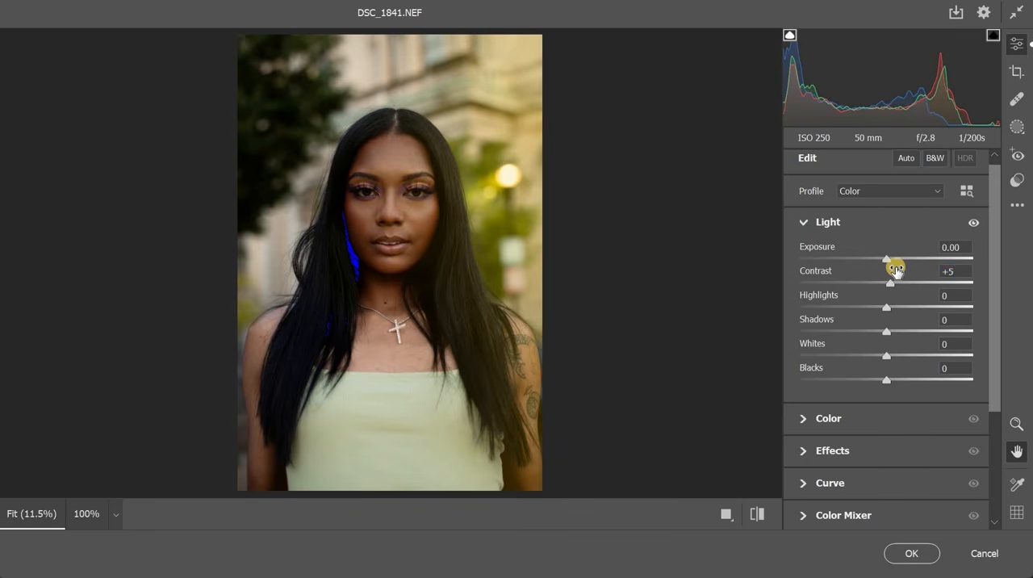
{"action": "type", "text": "10"}
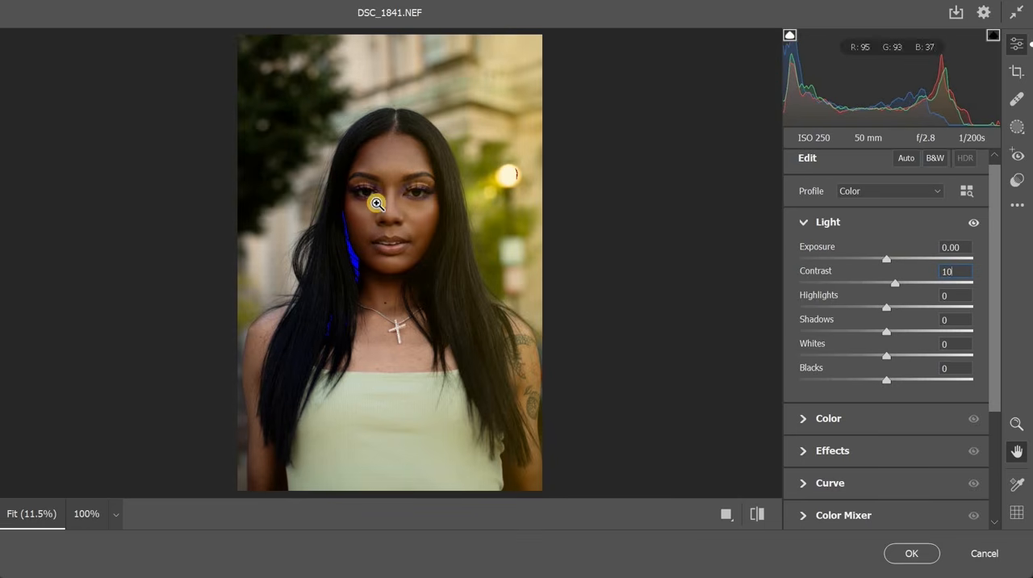
Check the contrast up close on the face, and set the Shadows to +20
{"action": "left_click", "coordinate": [522, 246]}
{"action": "left_click", "coordinate": [486, 217], "text": "alt"}
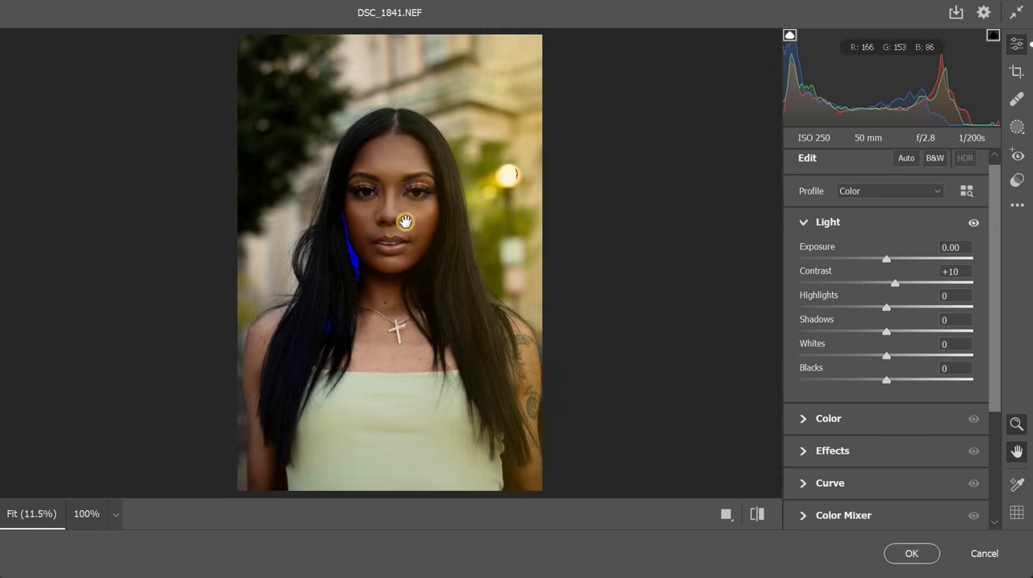
{"action": "left_click", "coordinate": [373, 241]}
{"action": "left_click_drag", "start_coordinate": [374, 242], "coordinate": [498, 238]}
{"action": "key", "text": "alt"}
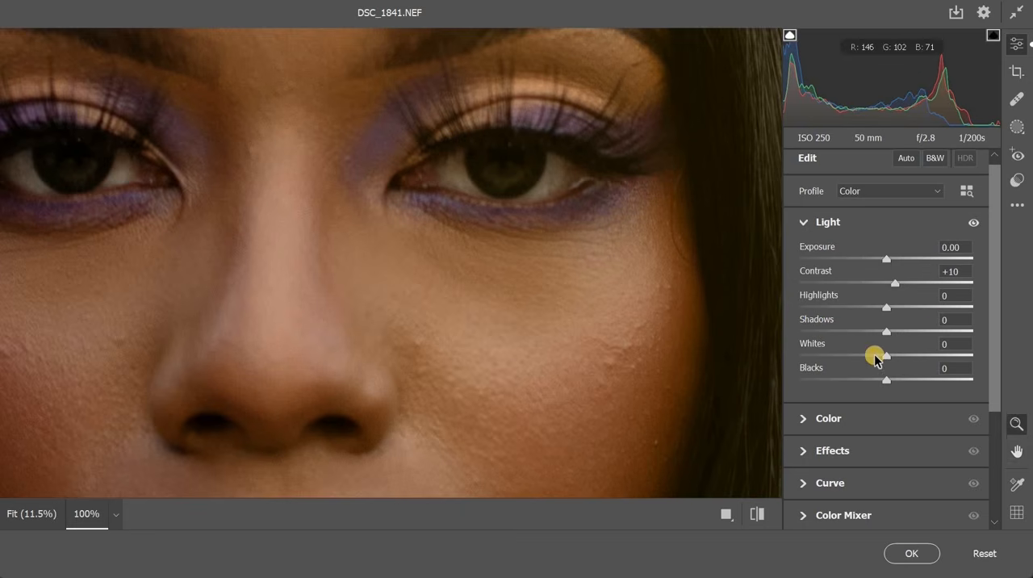
{"action": "key", "text": "ctrl+0"}
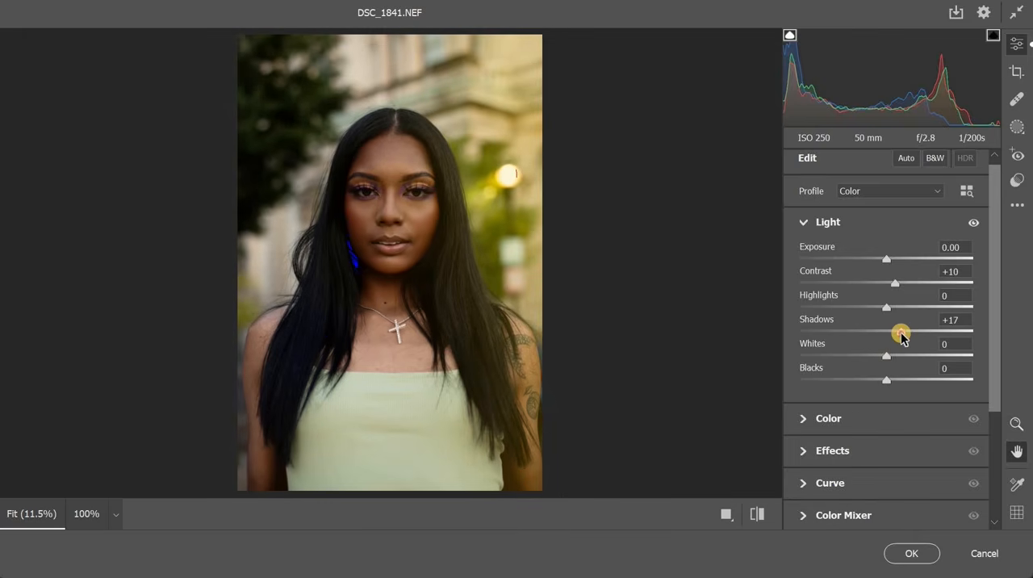
{"action": "key", "text": "ctrl+z"}
{"action": "key", "text": "ctrl+shift+z"}
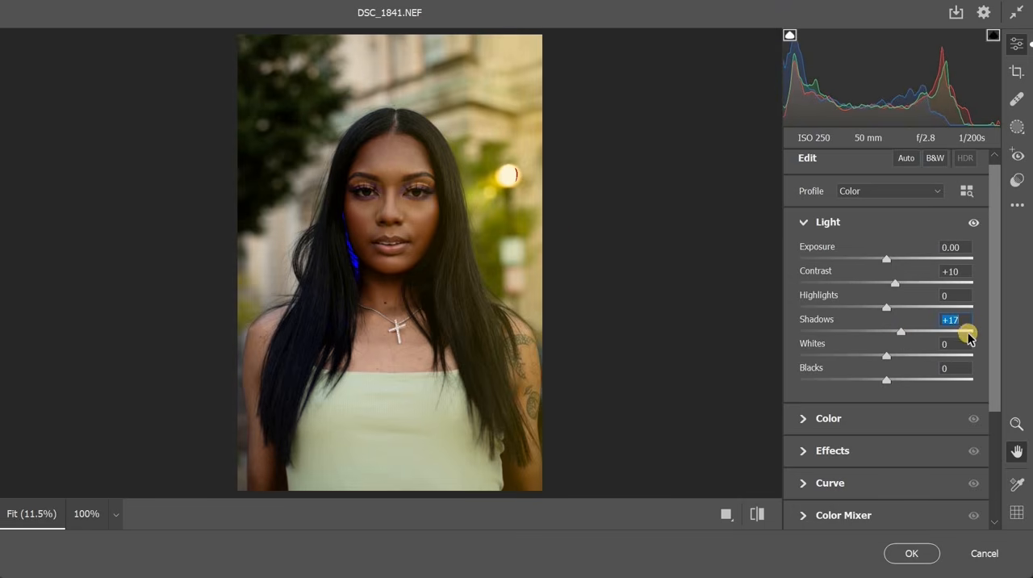
{"action": "left_click", "coordinate": [942, 319]}
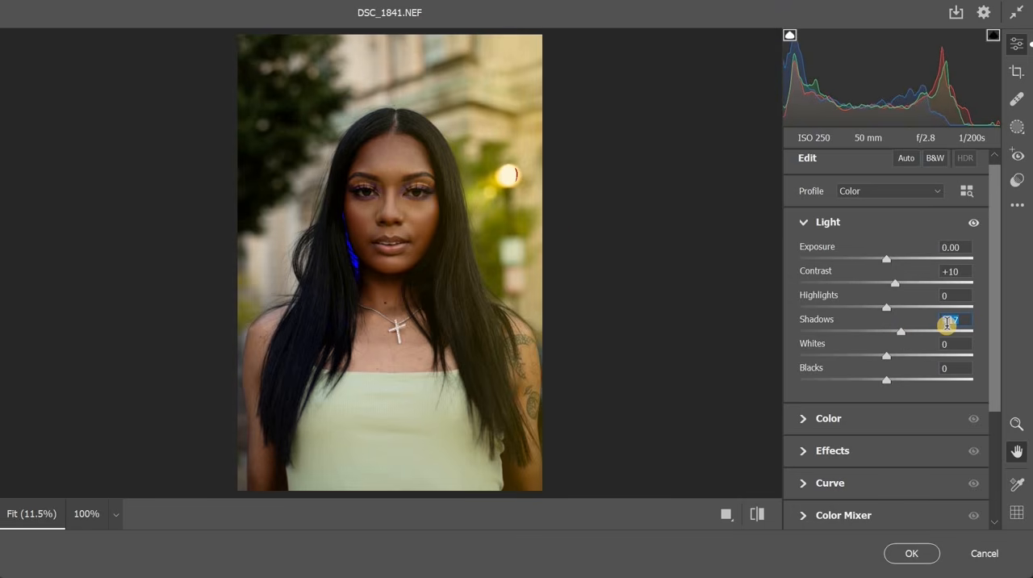
{"action": "type", "text": "20"}
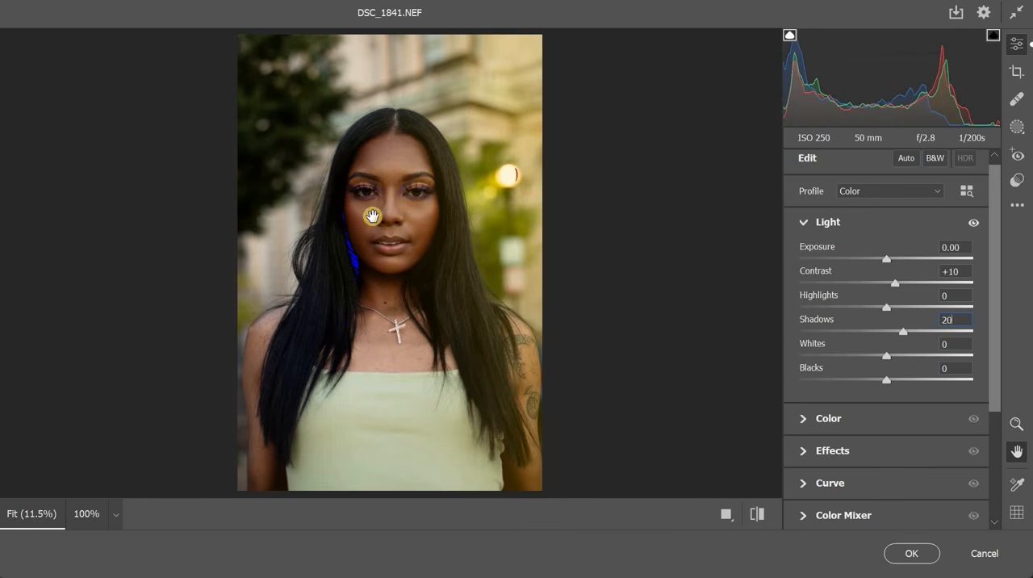
{"action": "type", "text": "z"}
Inspect the eyes up close, try raising the Whites to +6, and reset the Whites
{"action": "key", "text": "ctrl+alt+0"}
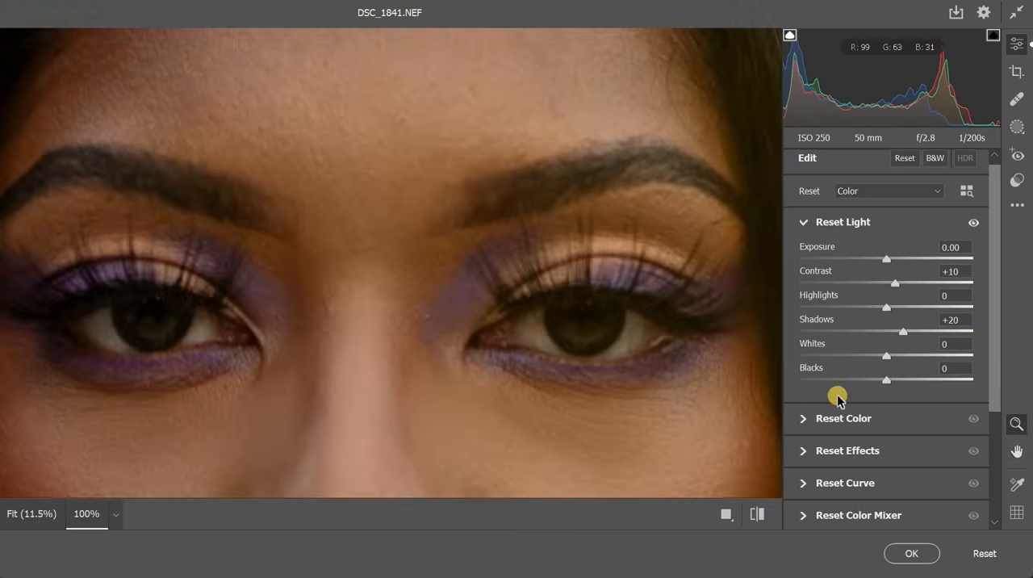
{"action": "key", "text": "ctrl+alt+0"}
{"action": "mouse_move", "coordinate": [891, 358]}
{"action": "left_mouse_down"}
{"action": "mouse_move", "coordinate": [943, 358]}
{"action": "mouse_move", "coordinate": [894, 362]}
{"action": "left_mouse_up"}
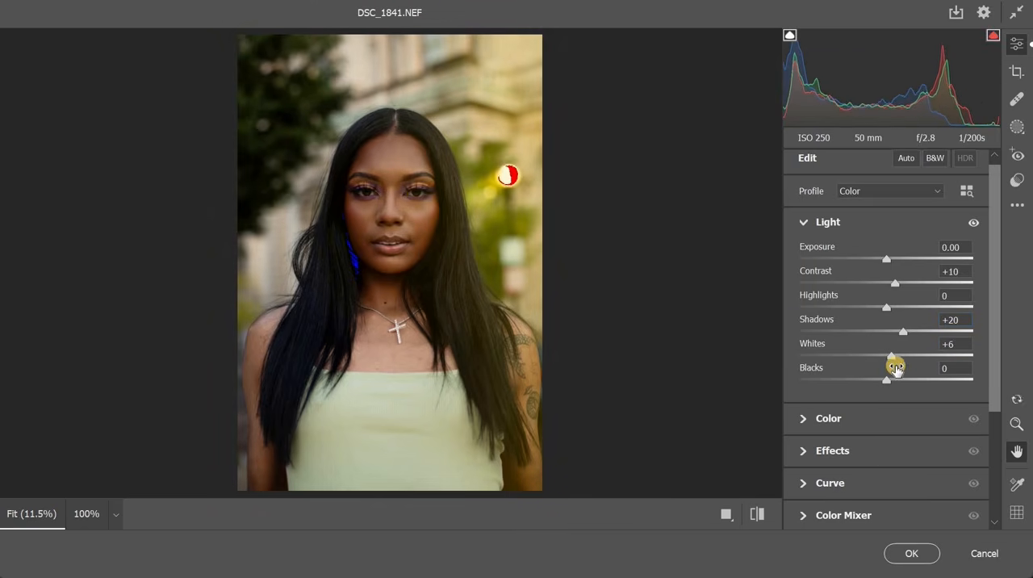
{"action": "double_click", "coordinate": [893, 360]}
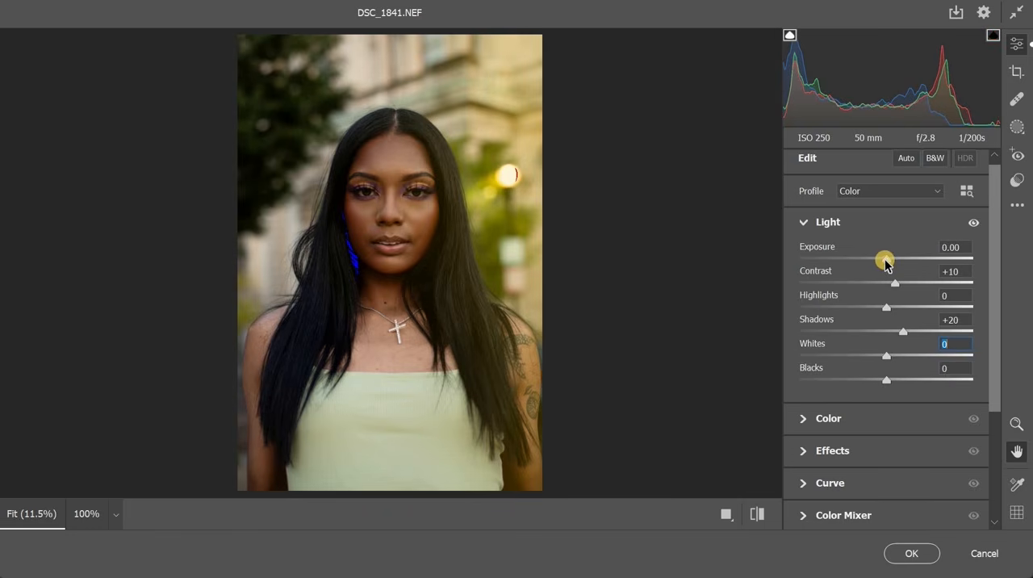
Raise the Exposure to +0.15 and compare it against the reset exposure
{"action": "left_click_drag", "start_coordinate": [885, 260], "coordinate": [888, 263]}
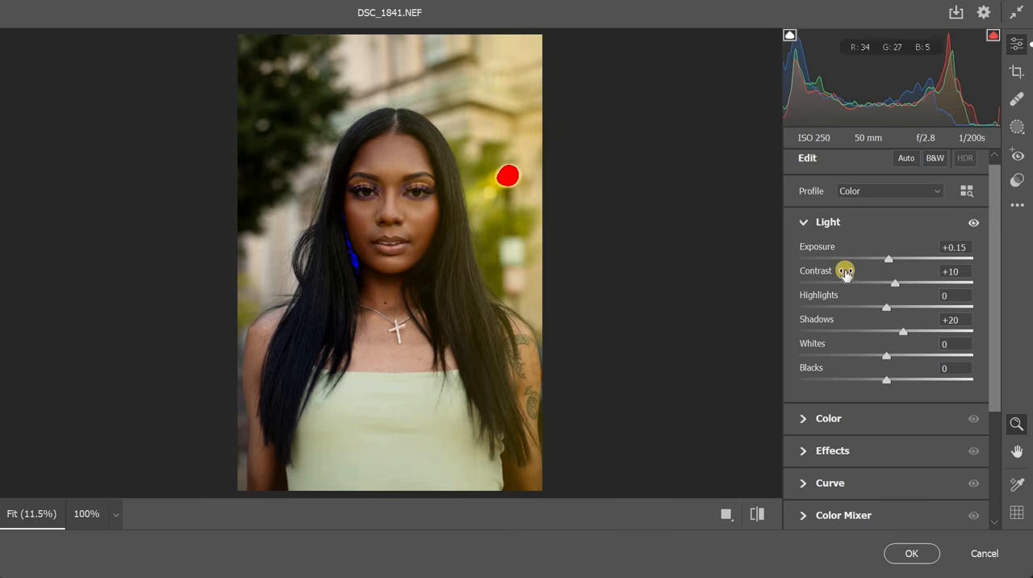
{"action": "double_click", "coordinate": [888, 259]}
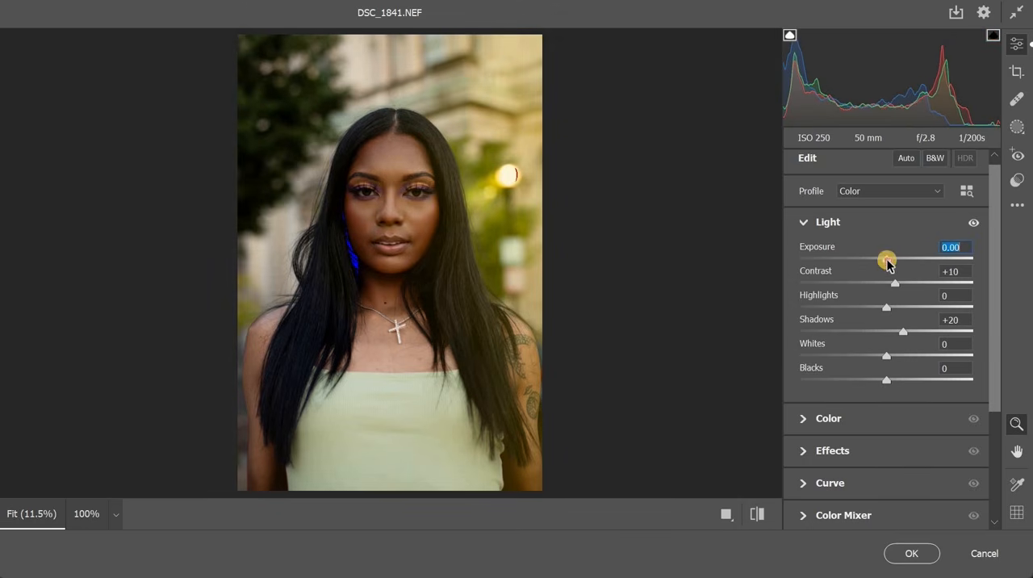
{"action": "key", "text": "ctrl+z"}
{"action": "key", "text": "space"}
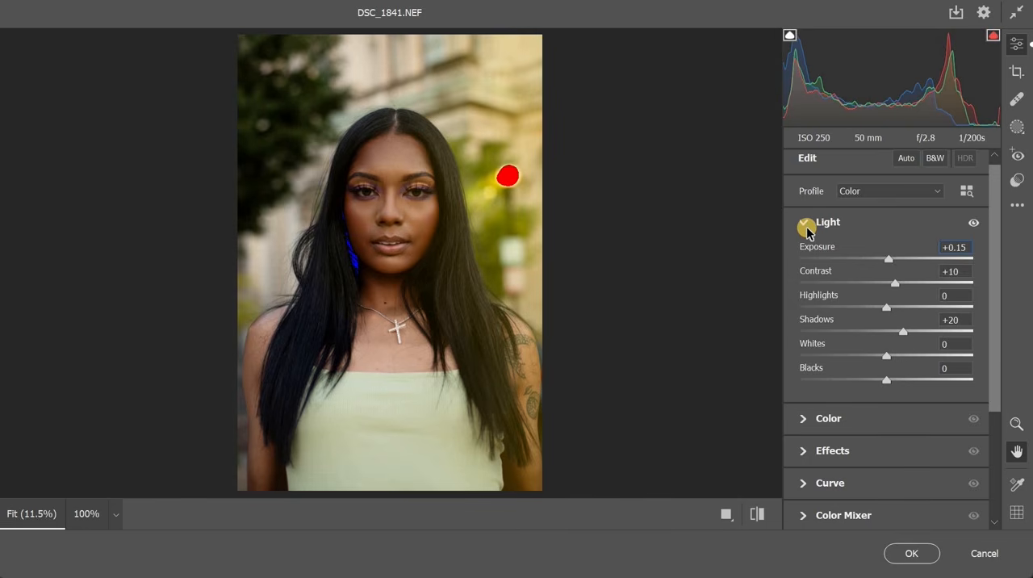
Cool the white balance slightly by setting the Temperature to -2
{"action": "left_click", "coordinate": [809, 232]}
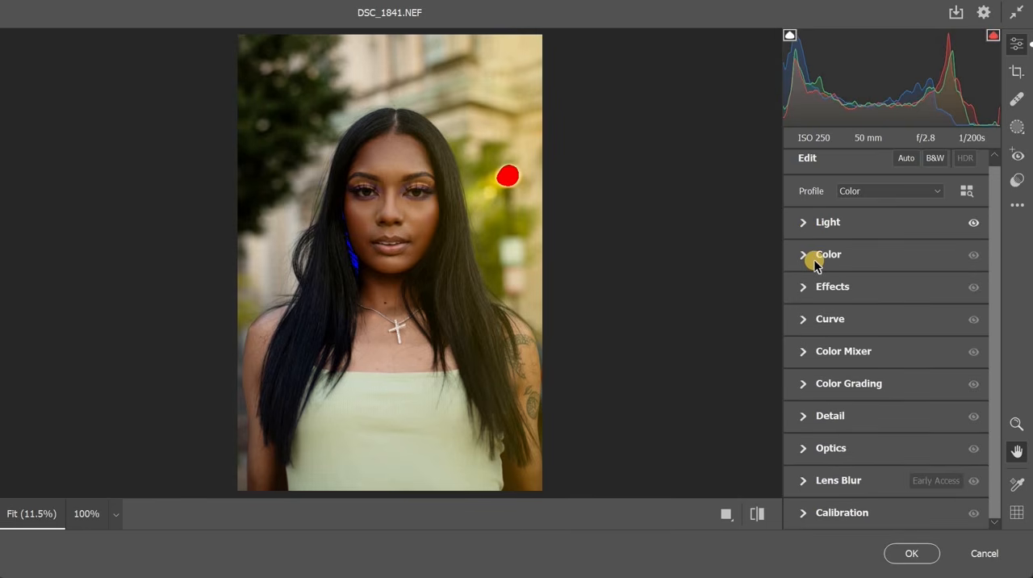
{"action": "left_click", "coordinate": [827, 256]}
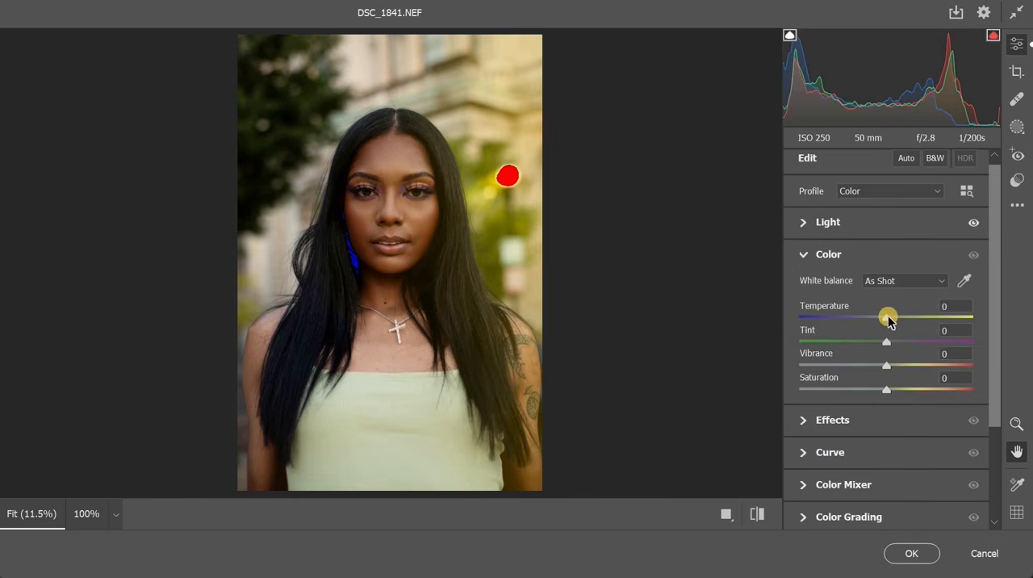
{"action": "left_click_drag", "start_coordinate": [892, 319], "coordinate": [888, 322]}
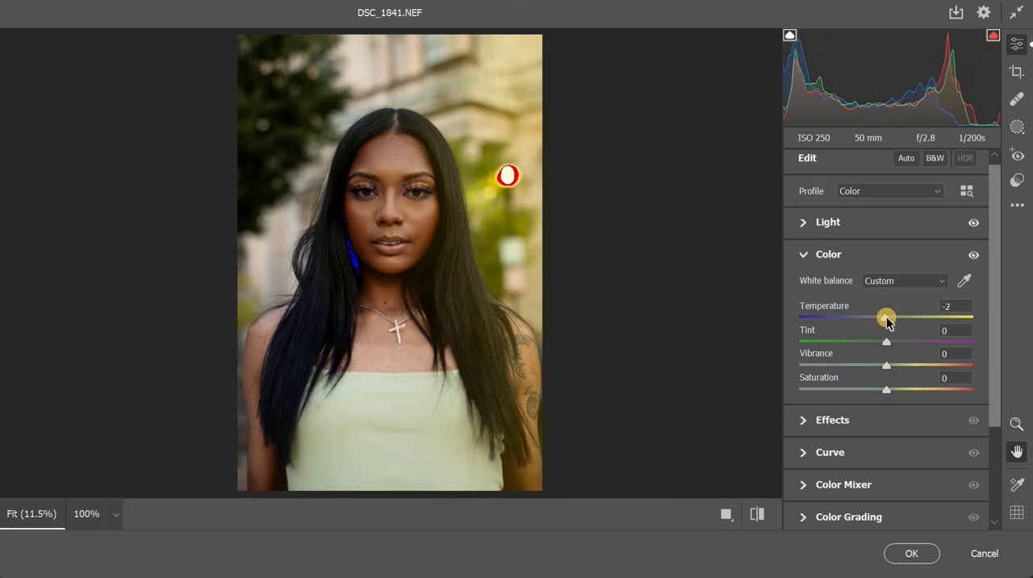
Compare Temperature settings of -1 and +21 against the reset white balance
{"action": "double_click", "coordinate": [886, 318]}
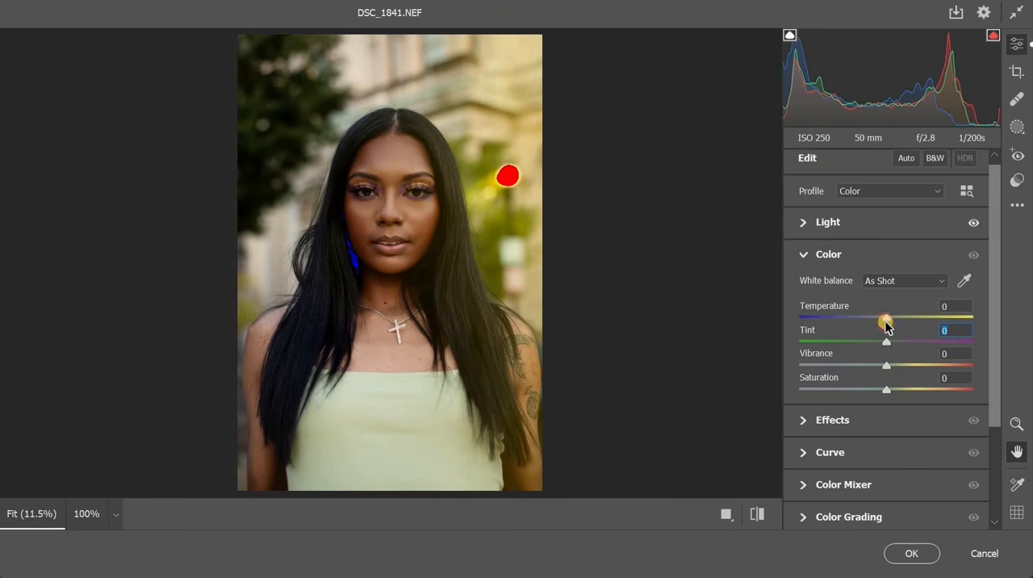
{"action": "left_click_drag", "start_coordinate": [883, 324], "coordinate": [881, 324]}
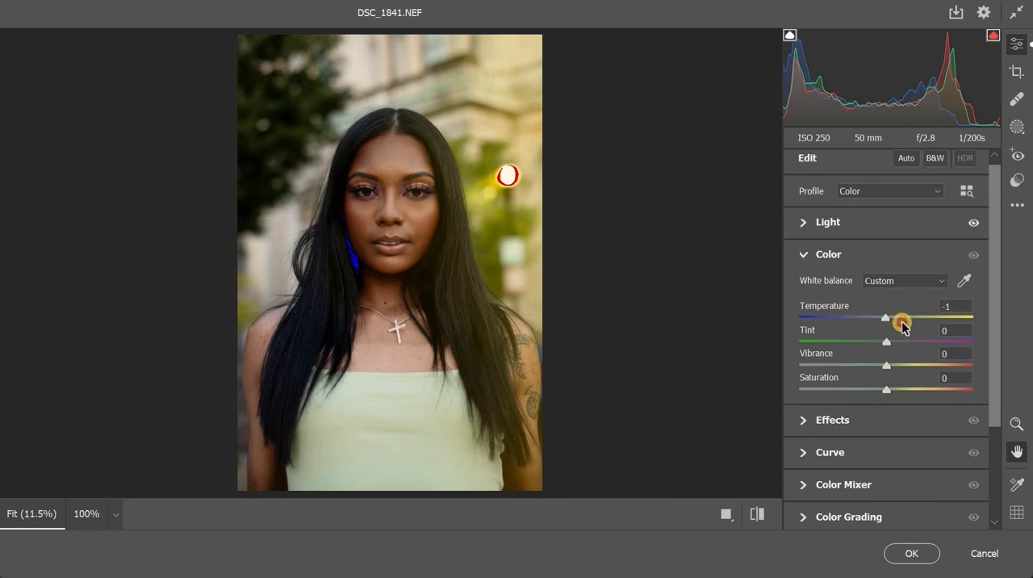
{"action": "left_click", "coordinate": [902, 323]}
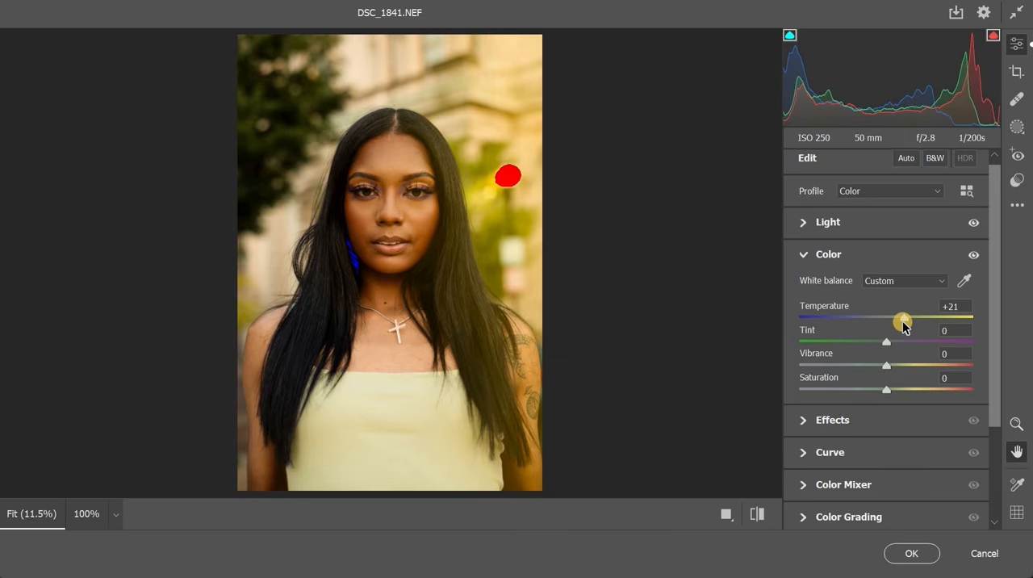
{"action": "double_click", "coordinate": [903, 321]}
{"action": "left_click", "coordinate": [891, 319]}
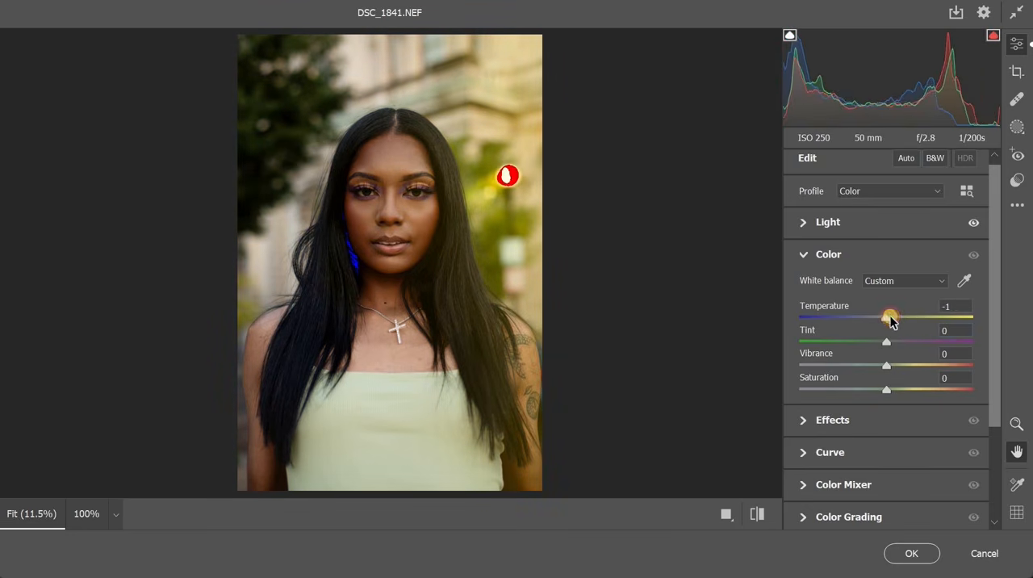
Check the face up close with the neutral white balance, and set the Temperature to -3
{"action": "left_click", "coordinate": [412, 198]}
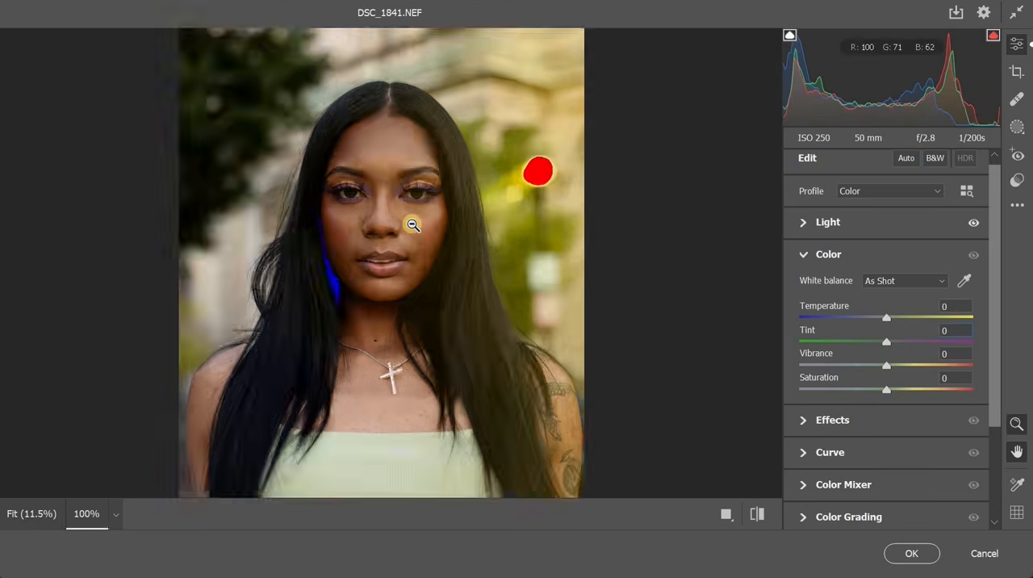
{"action": "left_click", "coordinate": [510, 171]}
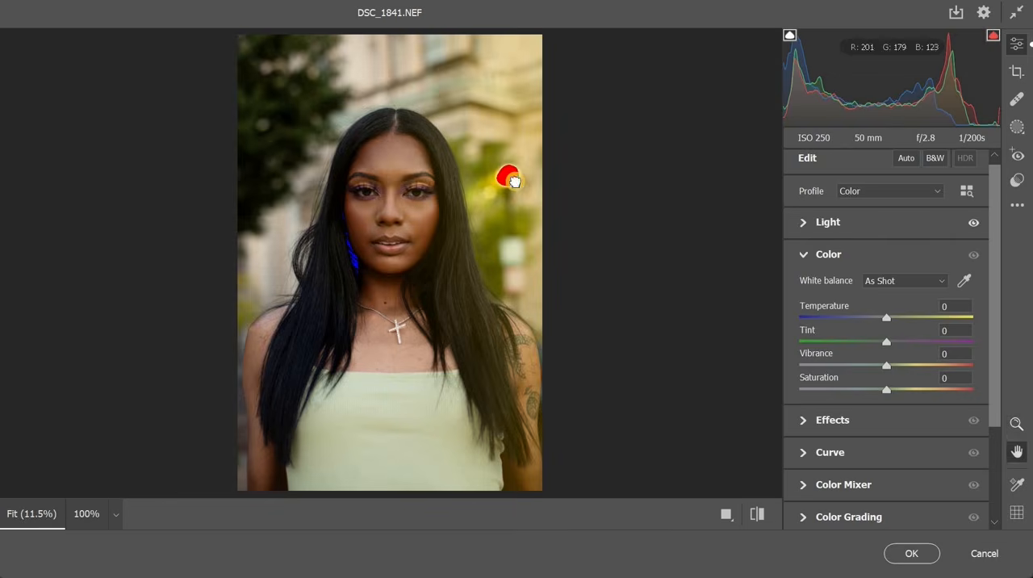
{"action": "key", "text": "ctrl+alt+0"}
{"action": "key", "text": "ctrl+alt+0"}
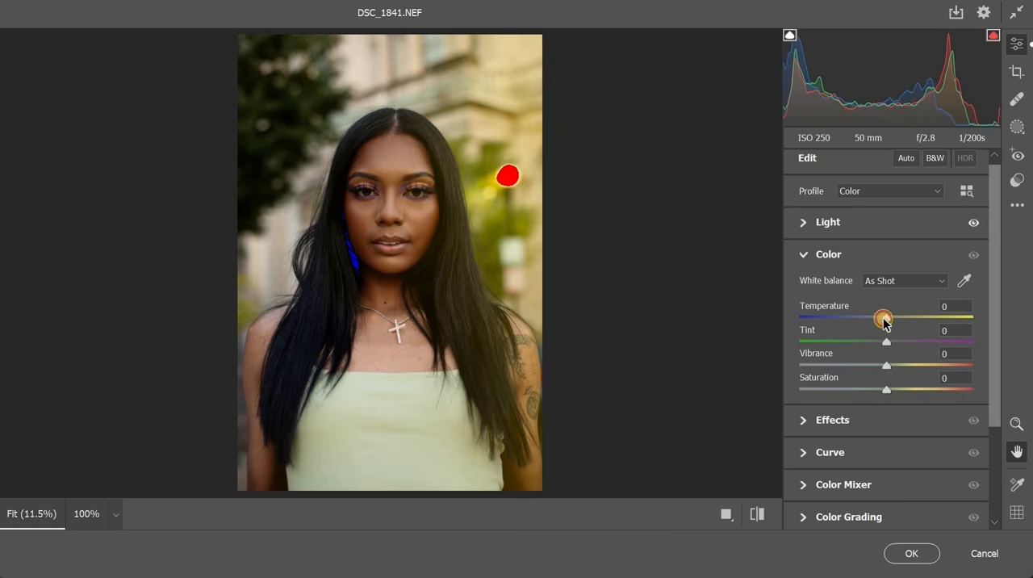
{"action": "left_click_drag", "start_coordinate": [883, 323], "coordinate": [882, 323]}
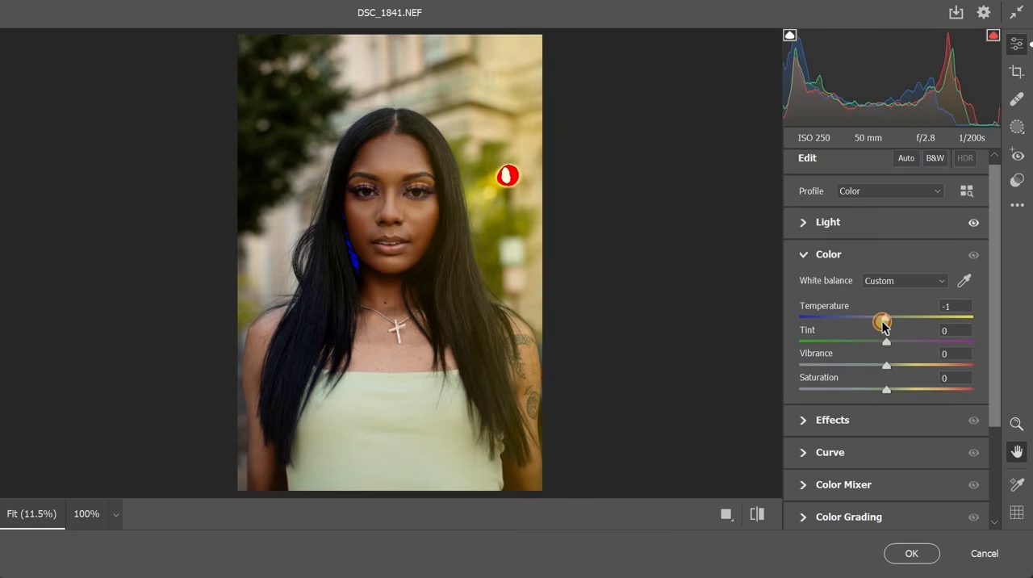
{"action": "left_click_drag", "start_coordinate": [882, 322], "coordinate": [881, 322]}
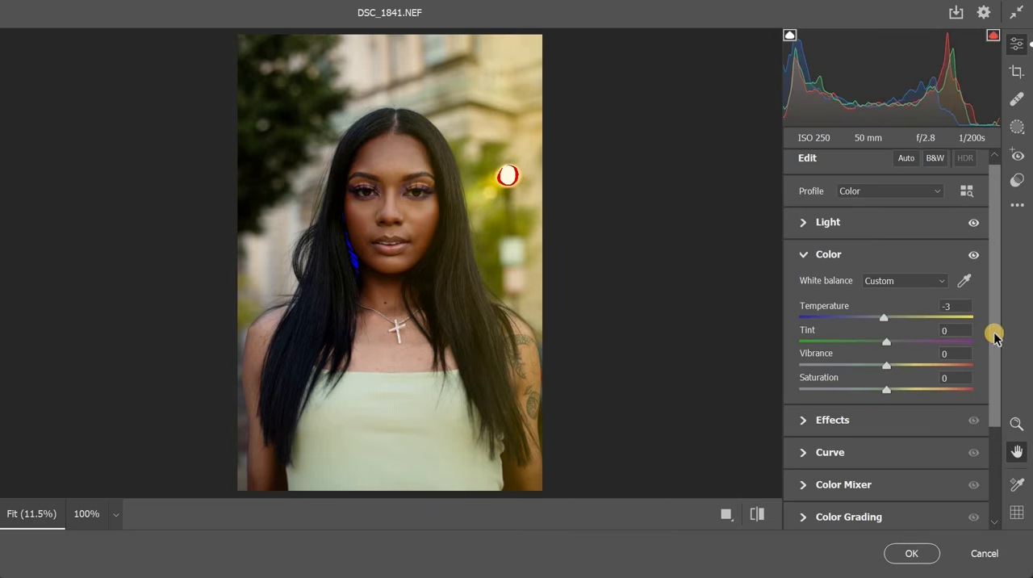
Try the Tint at -12, set it to -2 instead, and check the skin tone up close
{"action": "left_click", "coordinate": [893, 335]}
{"action": "left_click_drag", "start_coordinate": [891, 342], "coordinate": [875, 345]}
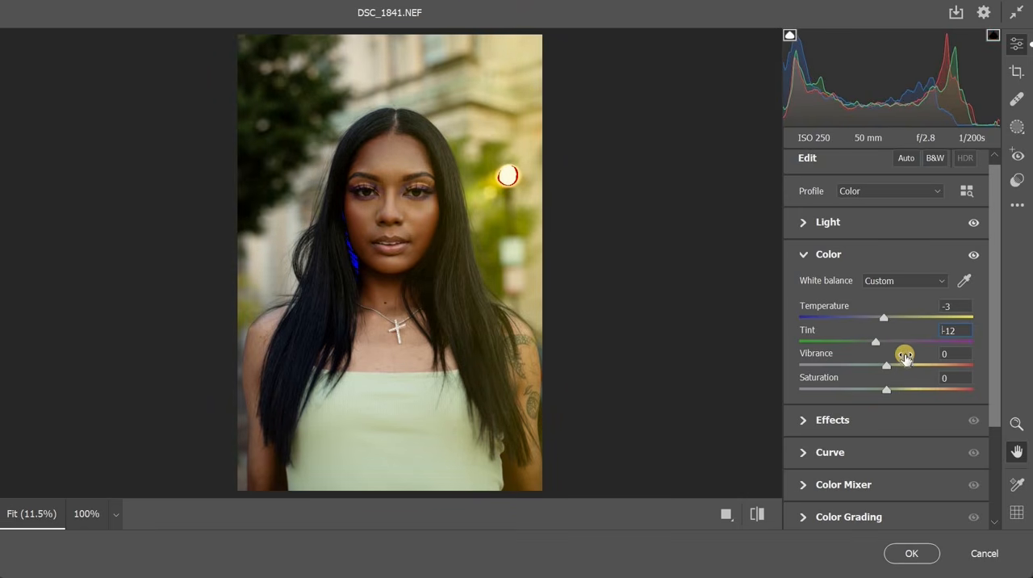
{"action": "double_click", "coordinate": [887, 345]}
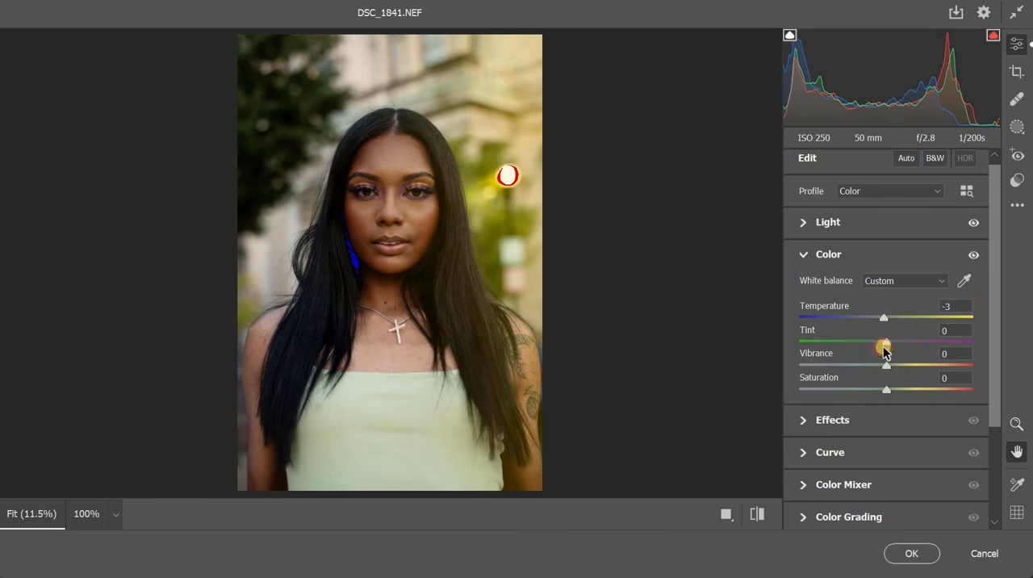
{"action": "left_click_drag", "start_coordinate": [882, 348], "coordinate": [882, 348]}
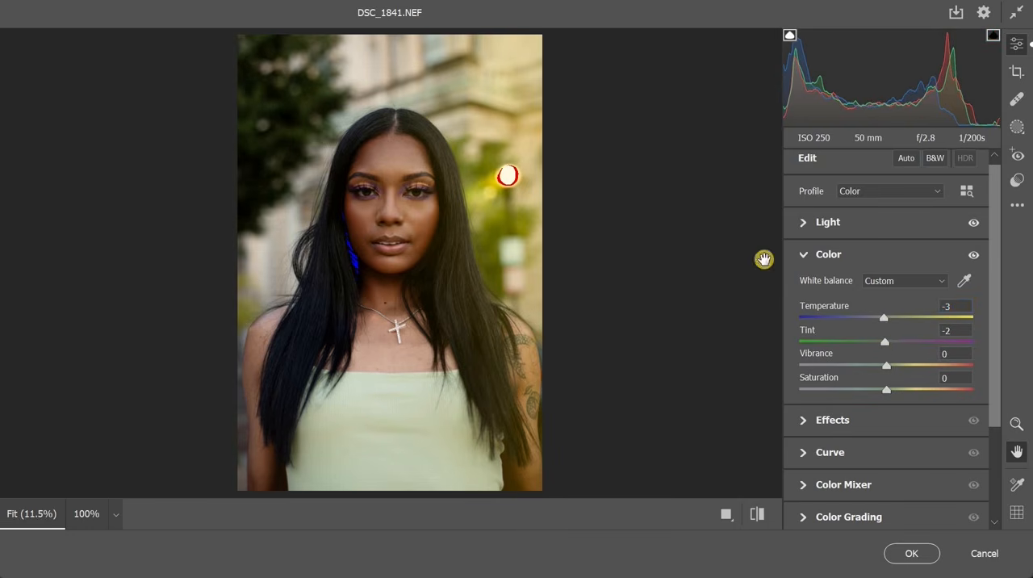
{"action": "left_click", "coordinate": [393, 216]}
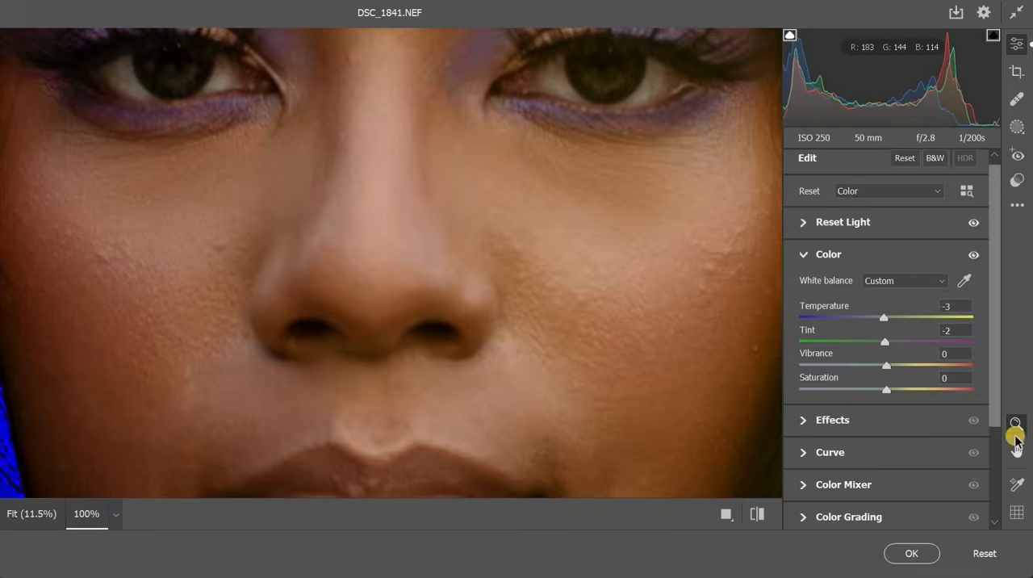
{"action": "double_click", "coordinate": [1016, 445]}
Set the Vibrance to +20 and check the colour on the face
{"action": "double_click", "coordinate": [902, 366]}
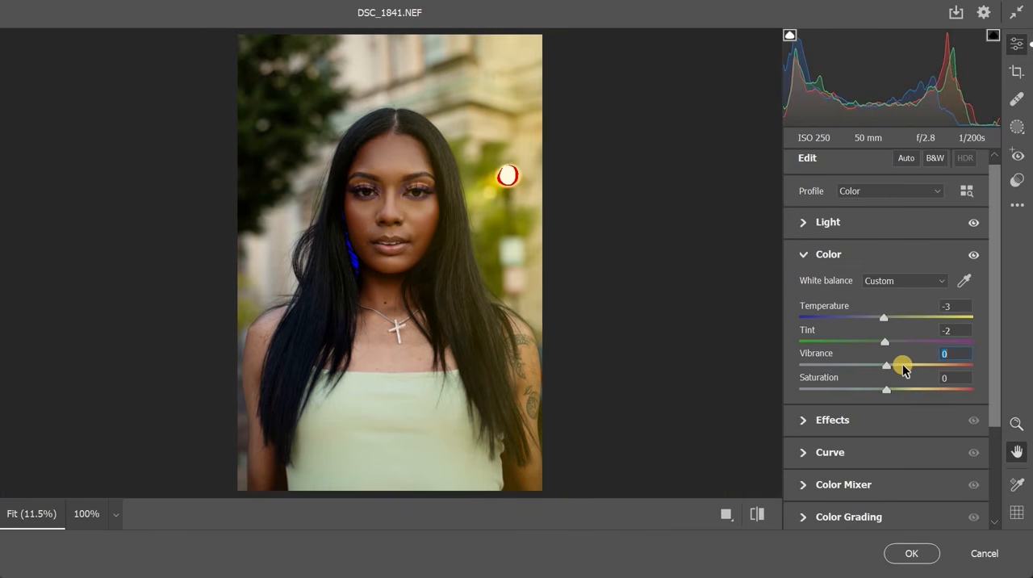
{"action": "left_click", "coordinate": [902, 365]}
{"action": "left_click", "coordinate": [956, 353]}
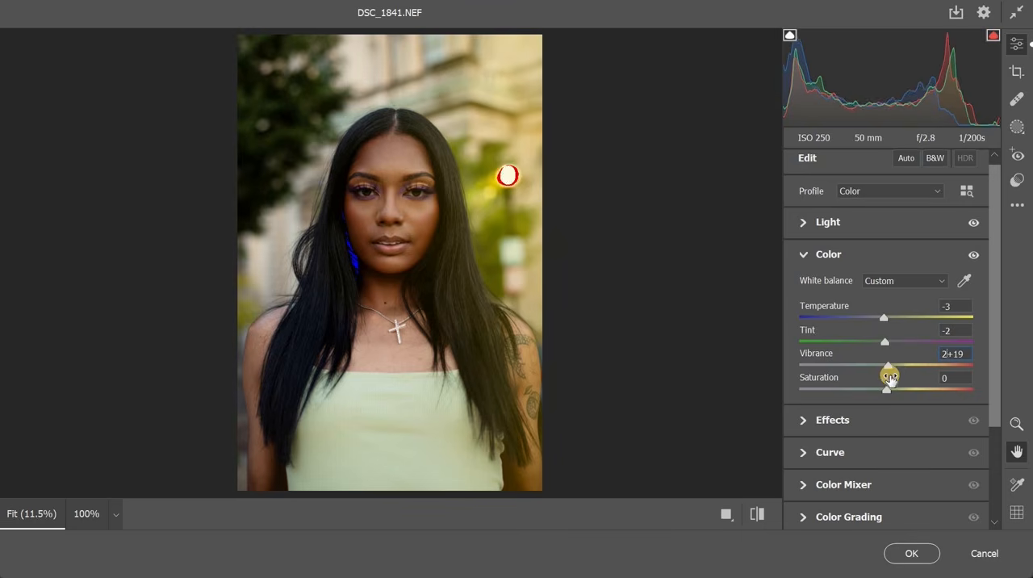
{"action": "type", "text": "20"}
{"action": "left_click", "coordinate": [396, 210], "text": "ctrl"}
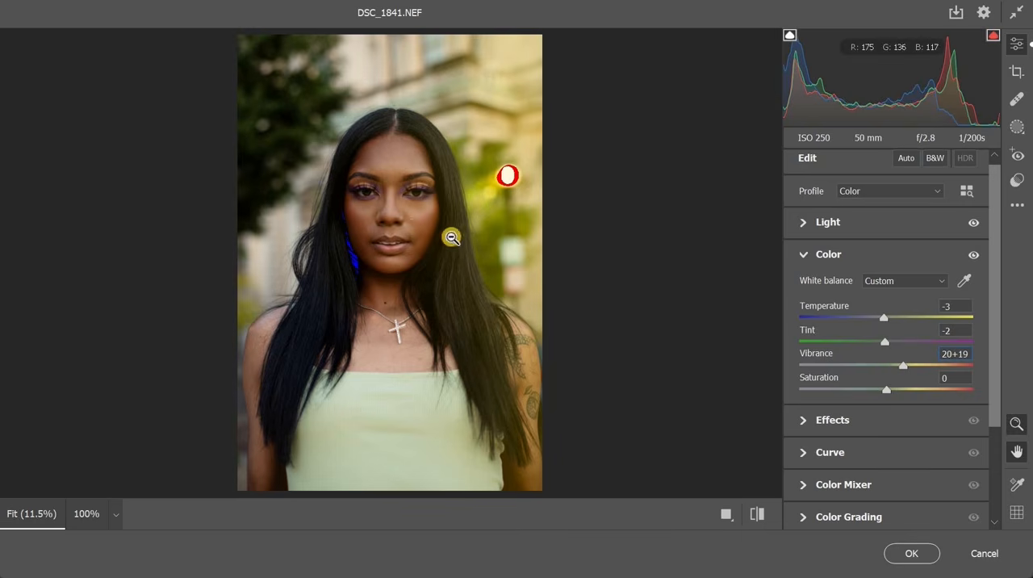
{"action": "left_click", "coordinate": [608, 289], "text": "alt"}
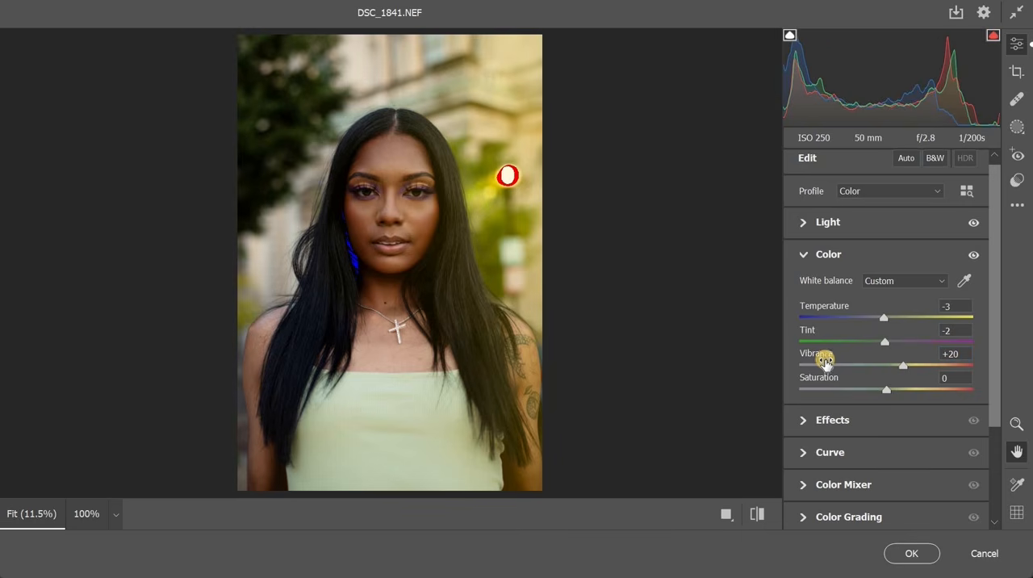
{"action": "left_click", "coordinate": [802, 257]}
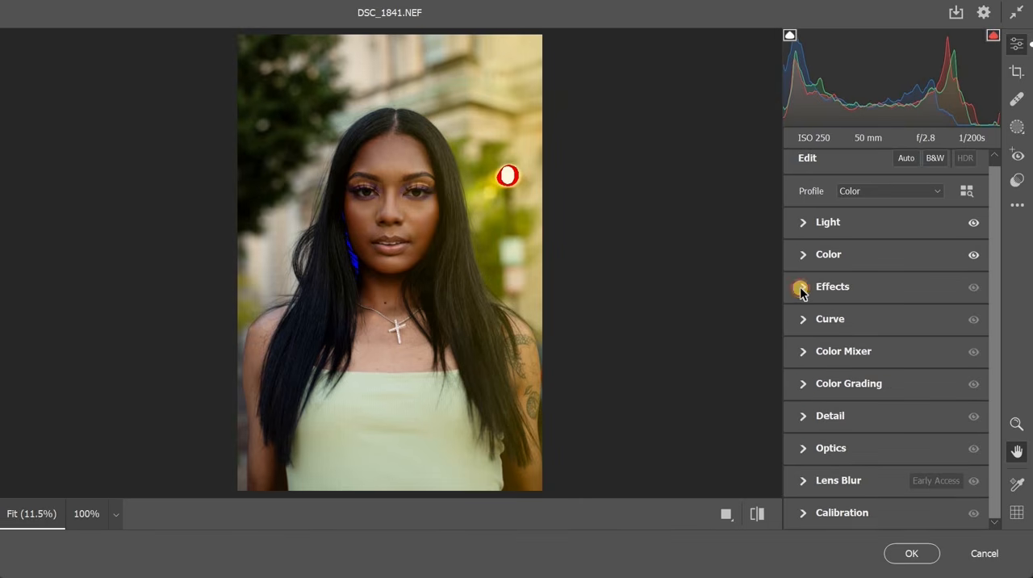
Preview the Clarity at +65 on the face up close, and set the Clarity to +10 instead
{"action": "left_click", "coordinate": [801, 289]}
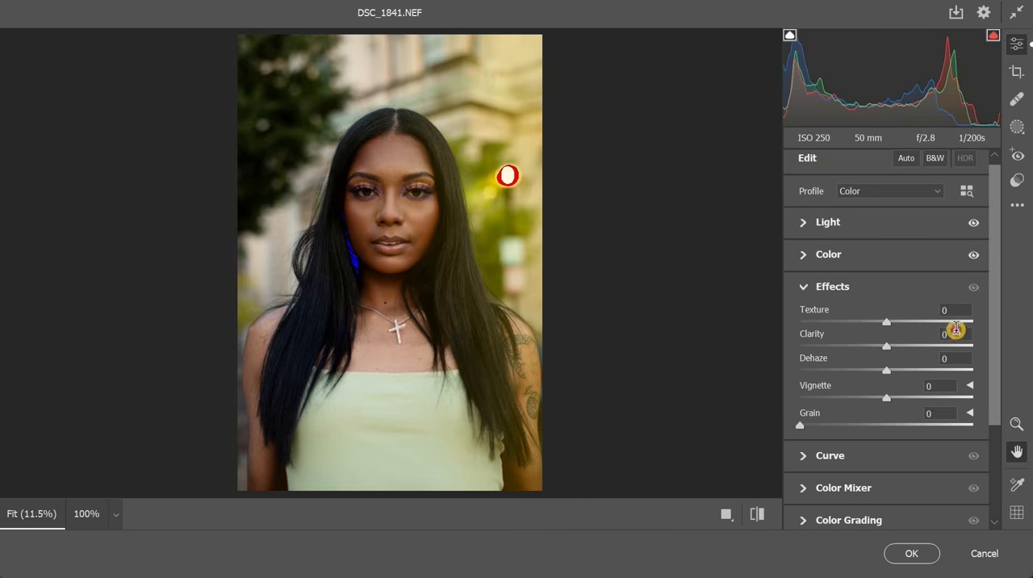
{"action": "left_click_drag", "start_coordinate": [899, 345], "coordinate": [942, 345]}
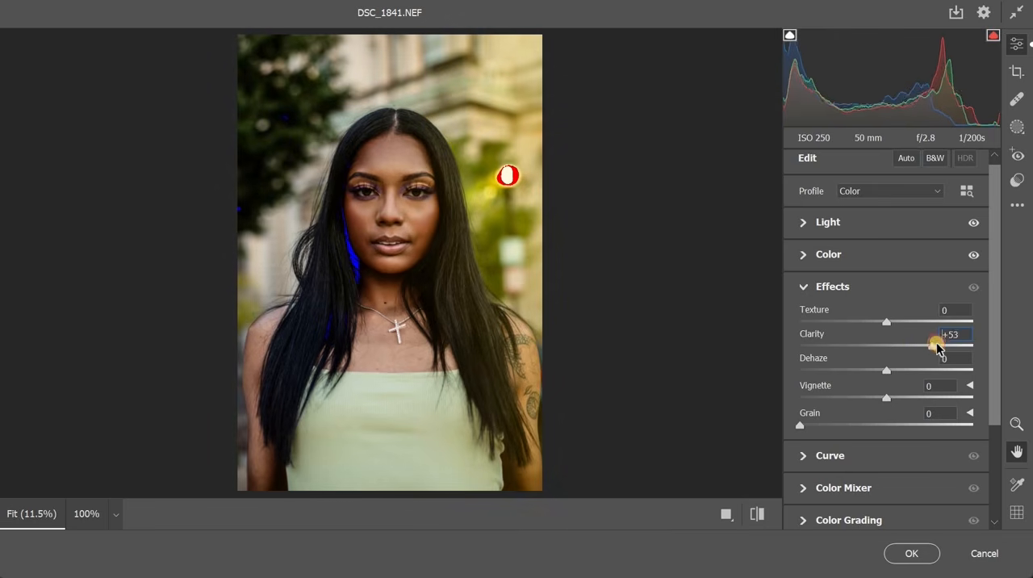
{"action": "left_click", "coordinate": [408, 205]}
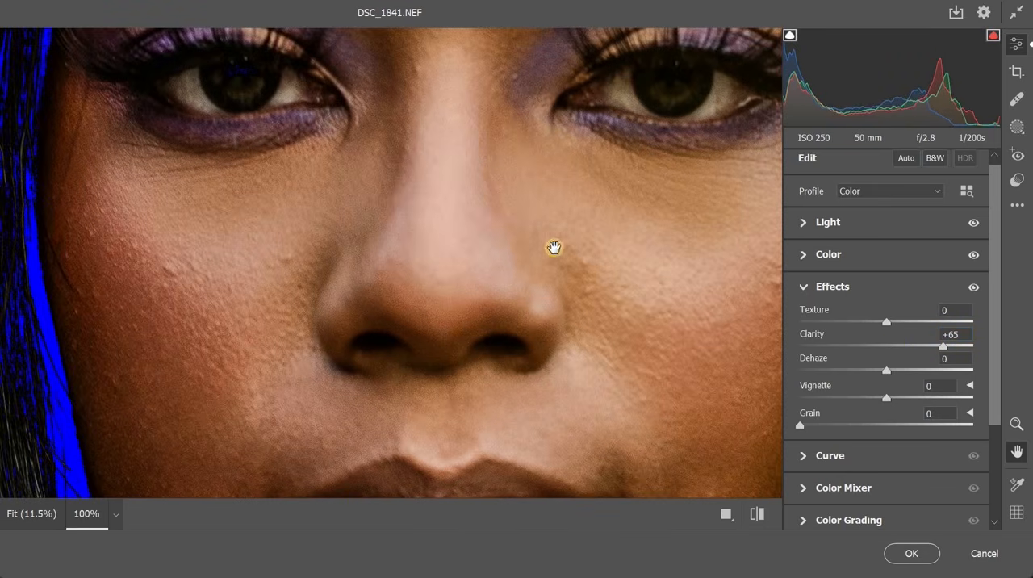
{"action": "left_click", "coordinate": [780, 298], "text": "alt"}
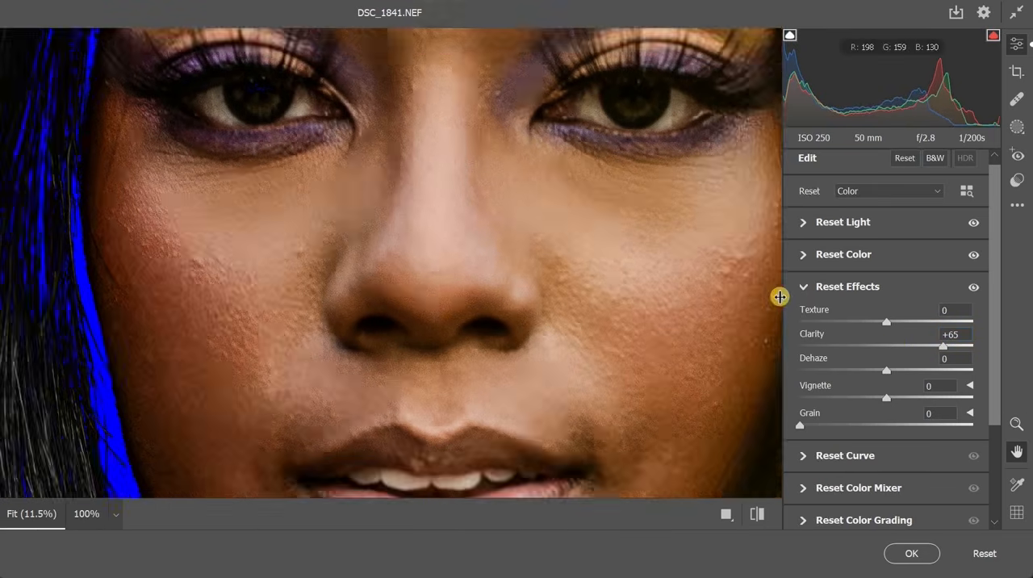
{"action": "double_click", "coordinate": [943, 346]}
{"action": "left_click", "coordinate": [961, 330]}
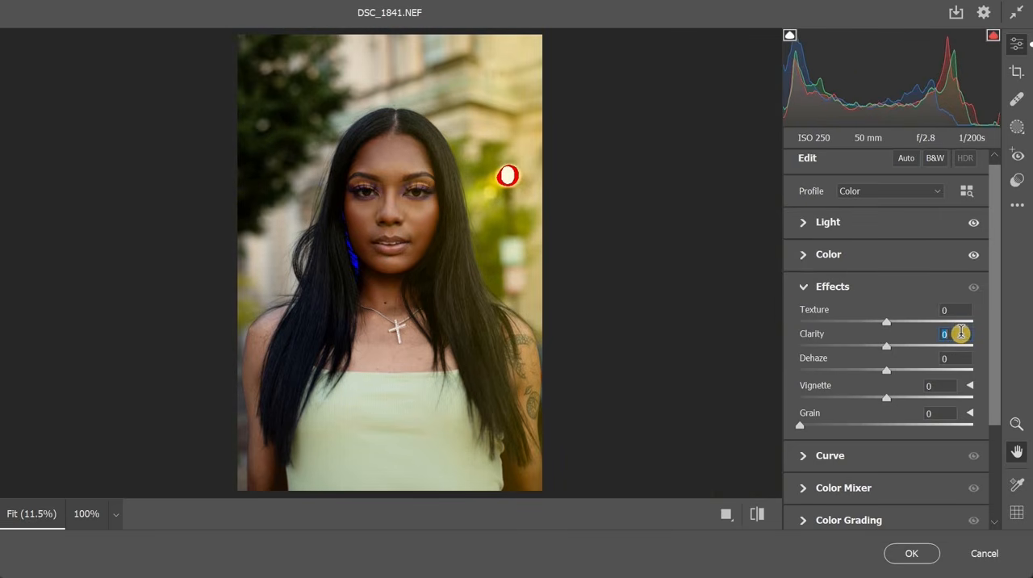
{"action": "type", "text": "10"}
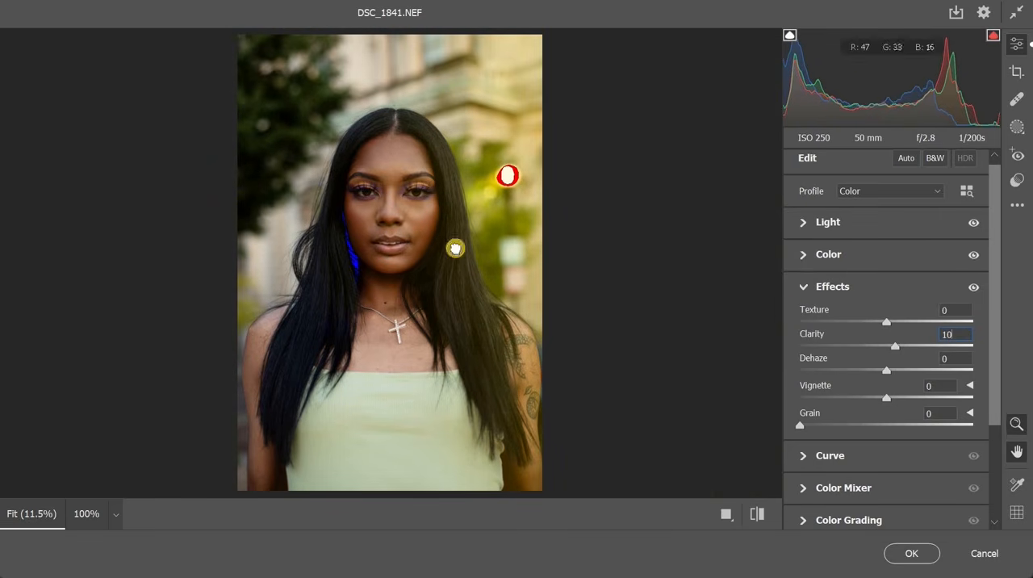
{"action": "left_click", "coordinate": [414, 192]}
{"action": "left_click_drag", "start_coordinate": [388, 323], "coordinate": [565, 207]}
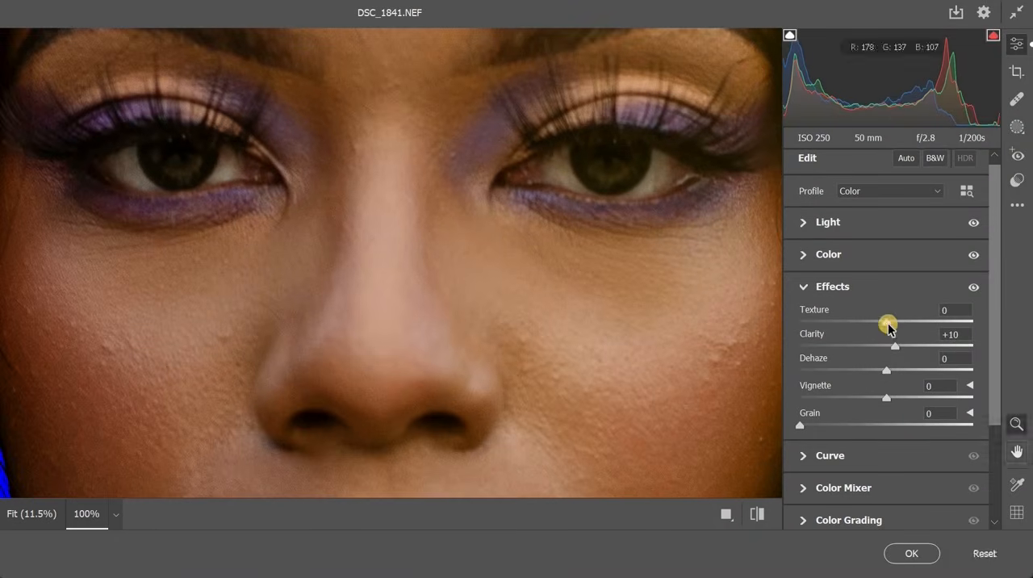
Preview the Texture at +100 across the lips and forehead up close, and set the Texture to 5 instead
{"action": "left_click_drag", "start_coordinate": [888, 323], "coordinate": [1018, 321]}
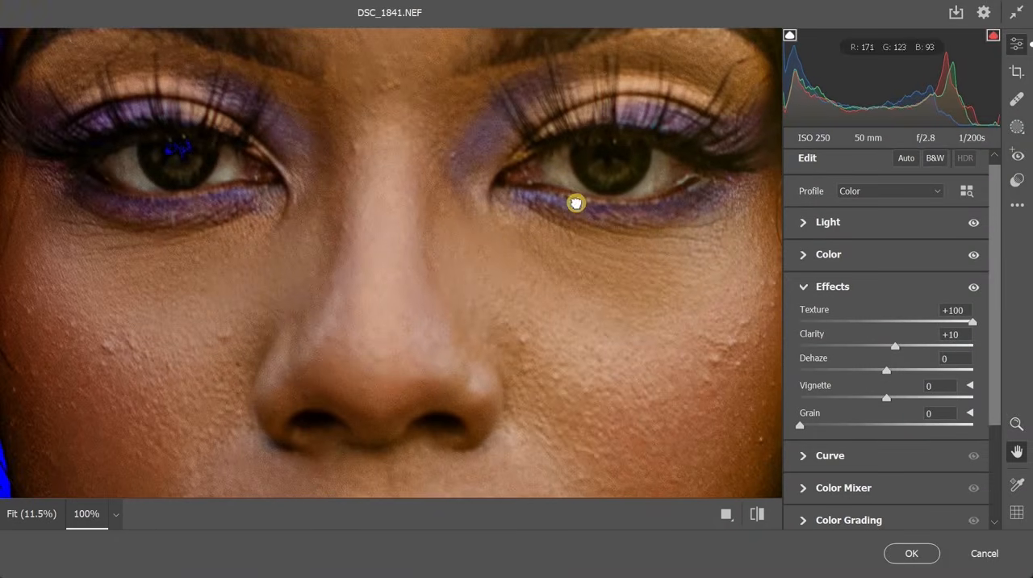
{"action": "left_click_drag", "start_coordinate": [517, 371], "coordinate": [473, 142]}
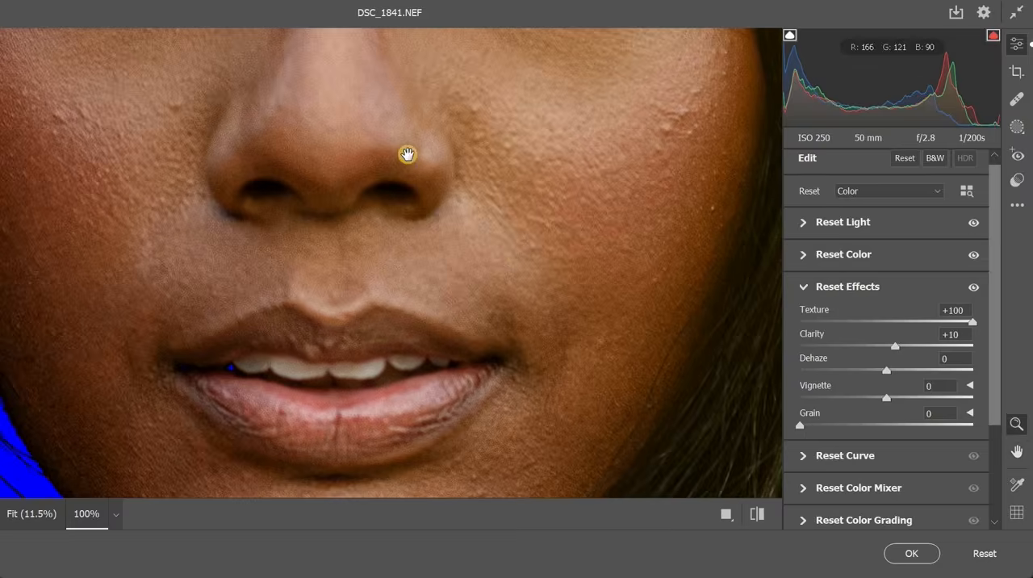
{"action": "left_click", "coordinate": [407, 155]}
{"action": "left_click", "coordinate": [507, 172]}
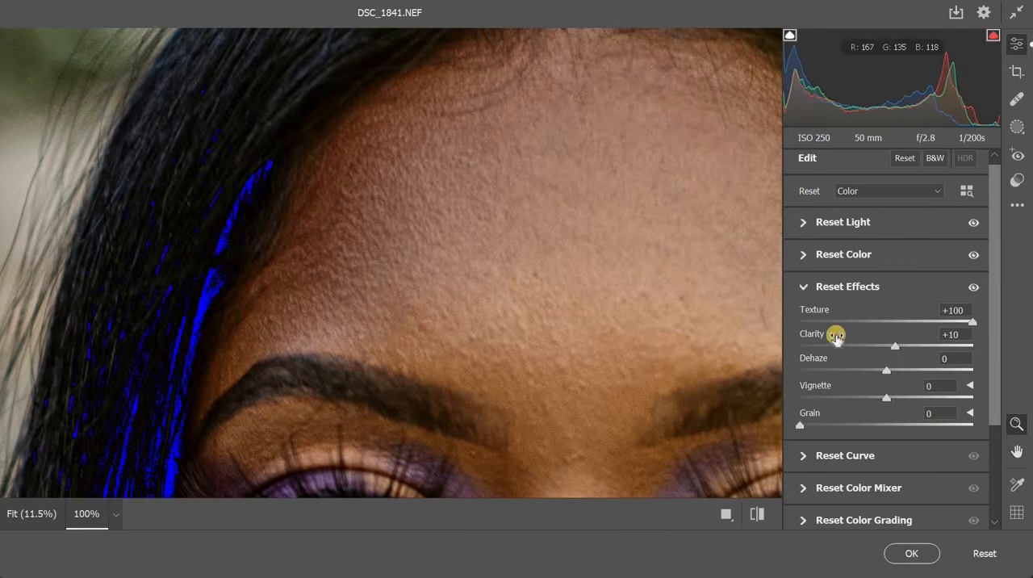
{"action": "key", "text": "ctrl+0"}
{"action": "left_click", "coordinate": [960, 311]}
{"action": "type", "text": "0"}
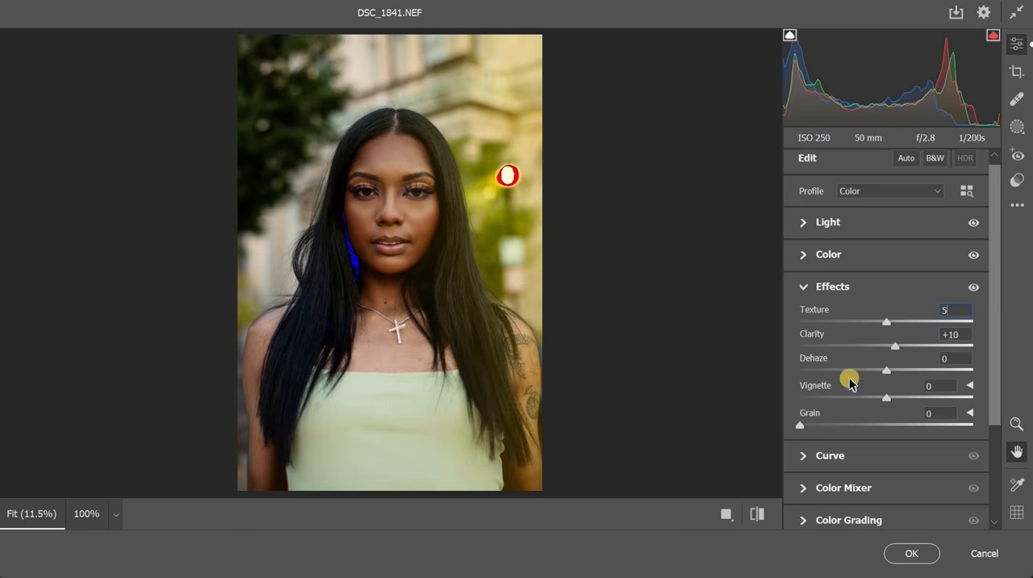
{"action": "left_click", "coordinate": [803, 287]}
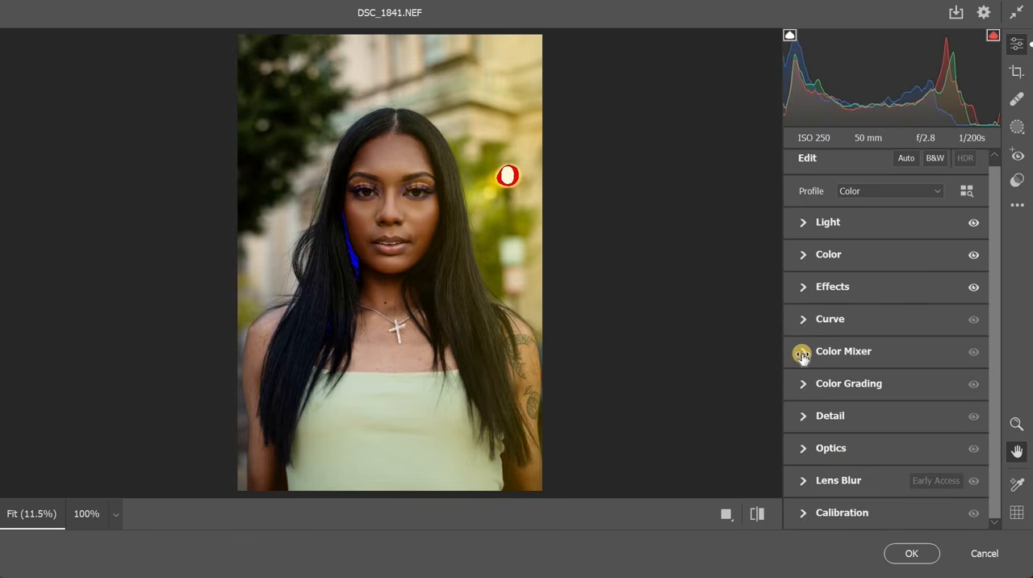
Shift the Greens hue in the Color Mixer, comparing +100 and +38, and settle on +21
{"action": "left_click", "coordinate": [802, 353]}
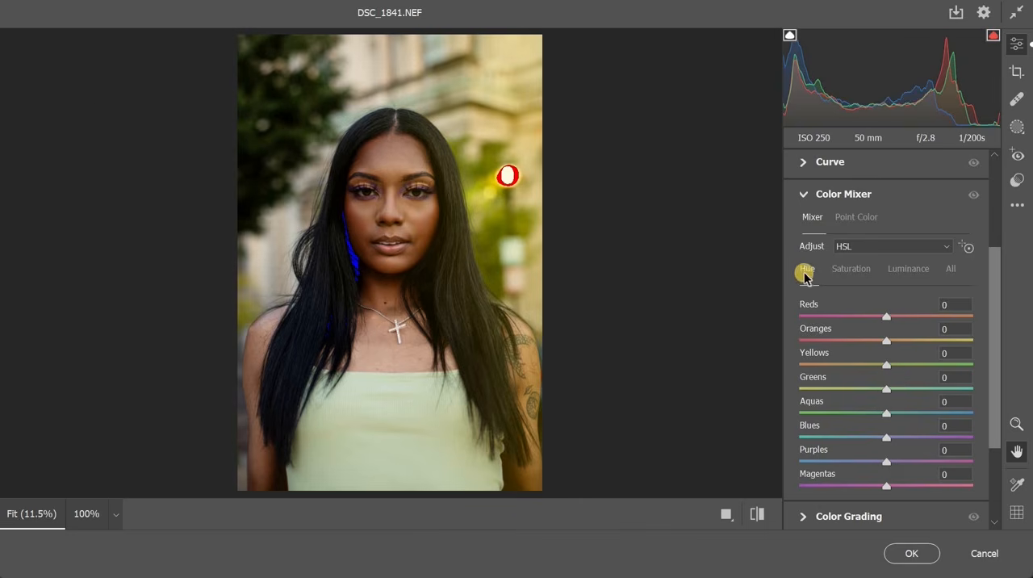
{"action": "left_click_drag", "start_coordinate": [248, 116], "coordinate": [307, 205]}
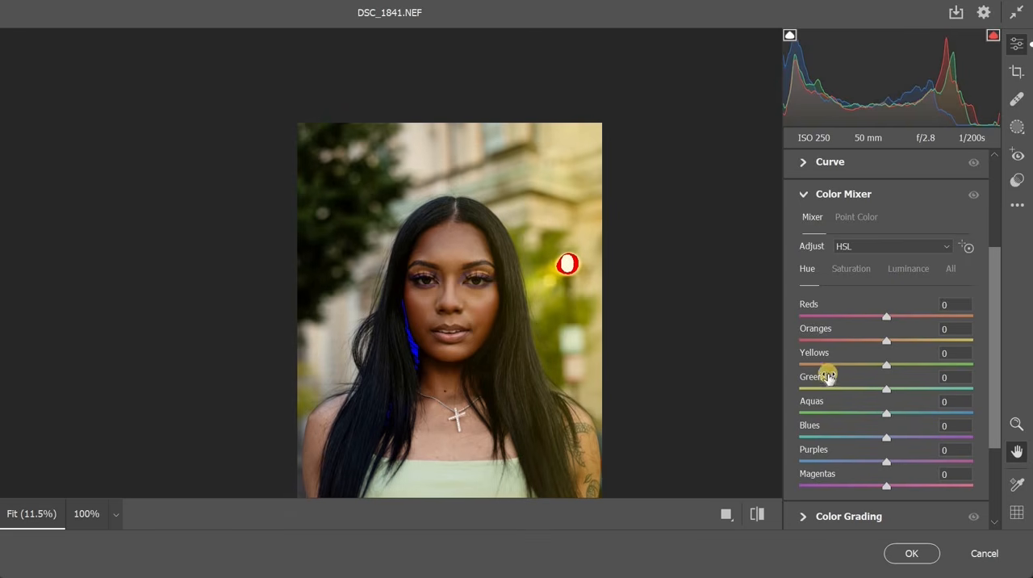
{"action": "left_click_drag", "start_coordinate": [892, 393], "coordinate": [962, 399]}
{"action": "left_click_drag", "start_coordinate": [549, 466], "coordinate": [519, 320]}
{"action": "key", "text": "ctrl+z"}
{"action": "key", "text": "ctrl+shift+z"}
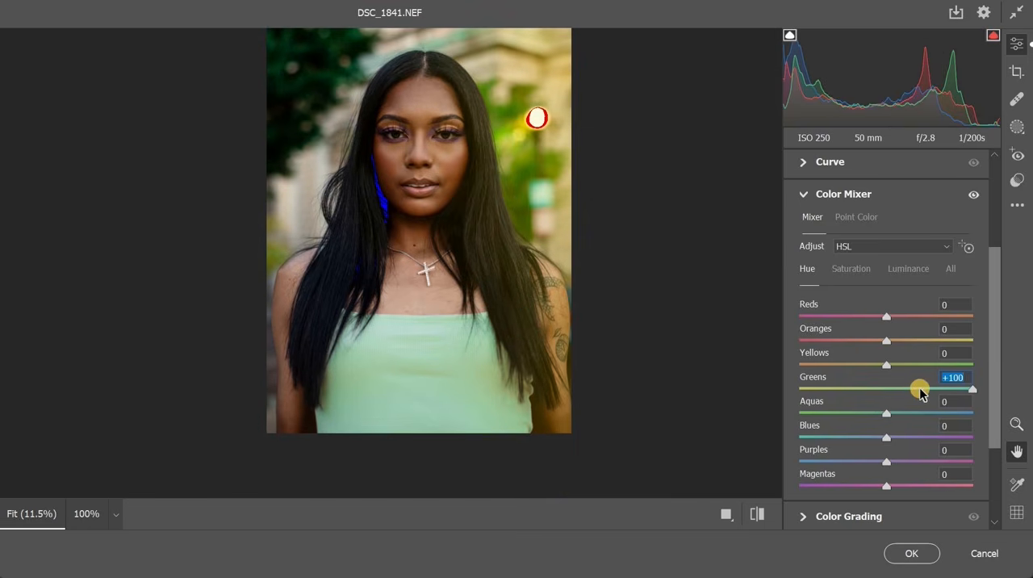
{"action": "left_click", "coordinate": [920, 391]}
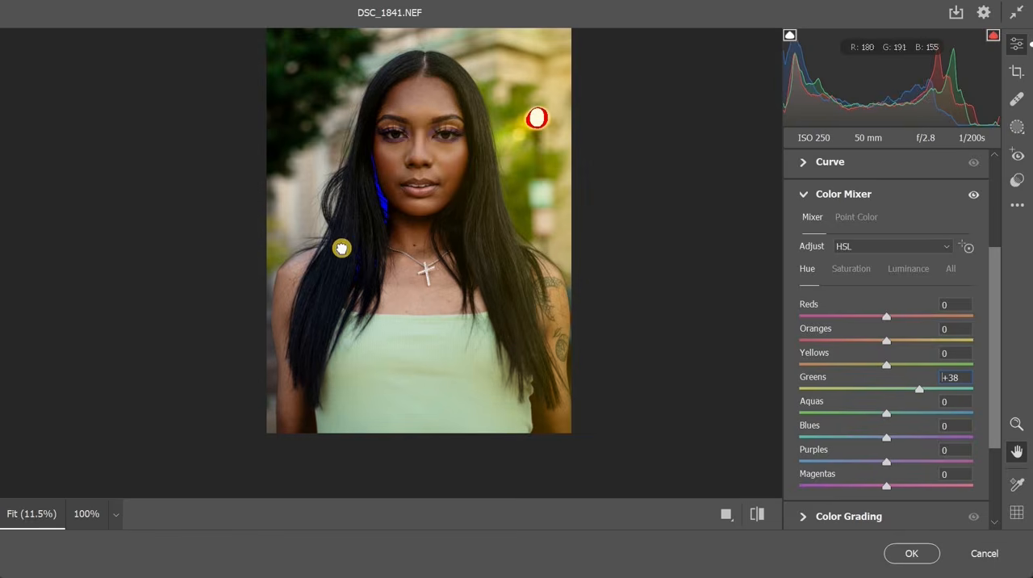
{"action": "left_click", "coordinate": [895, 395]}
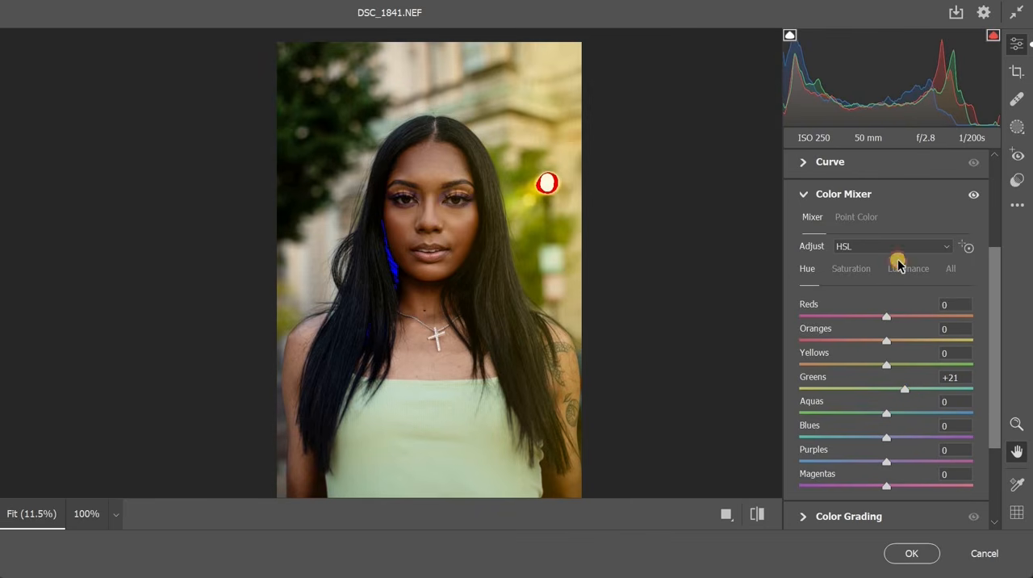
Set the Greens luminance to +21 and the Greens saturation to +20 in the Color Mixer
{"action": "left_click", "coordinate": [906, 276]}
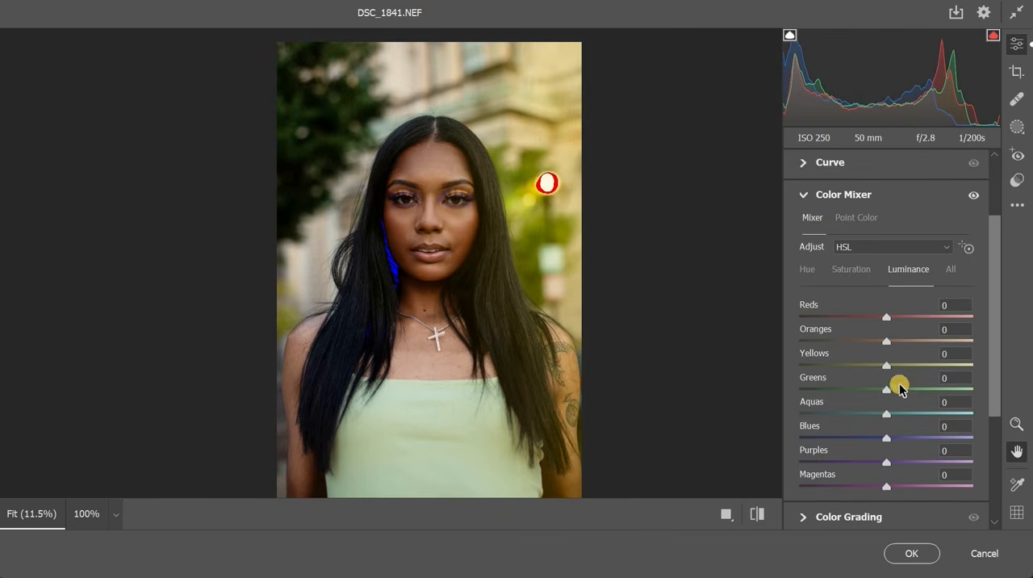
{"action": "left_click", "coordinate": [901, 391]}
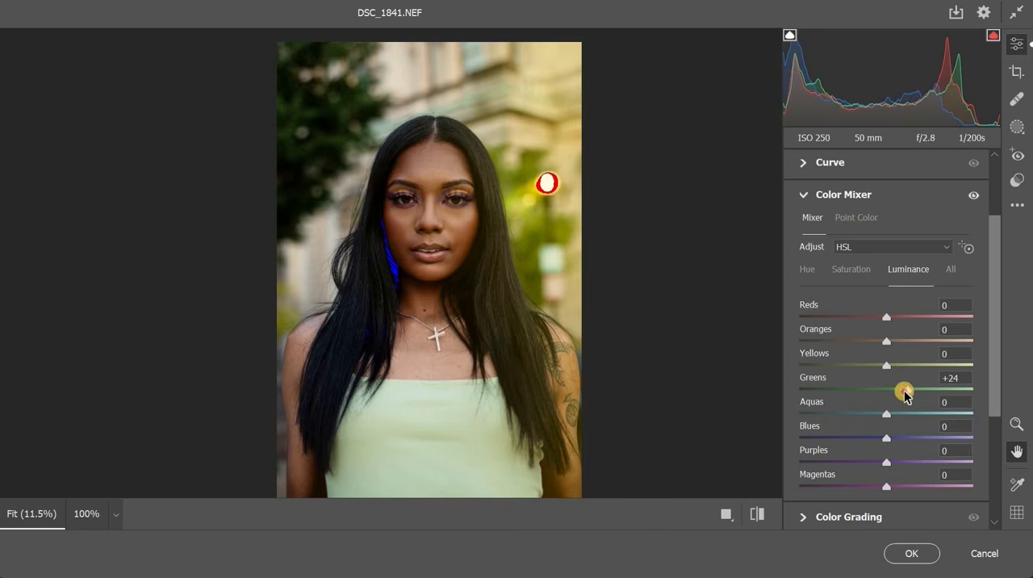
{"action": "left_click", "coordinate": [852, 272]}
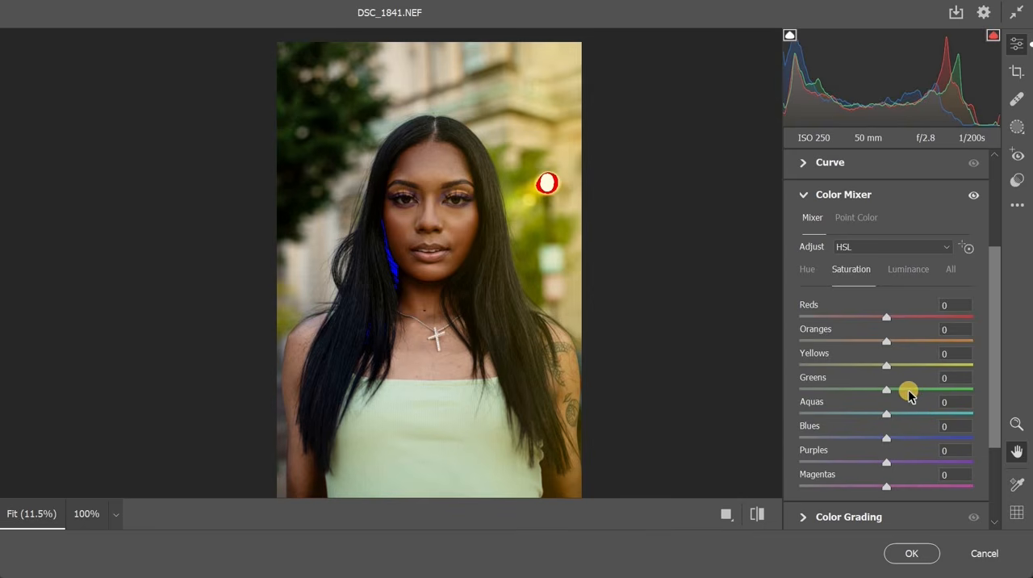
{"action": "left_click", "coordinate": [901, 390]}
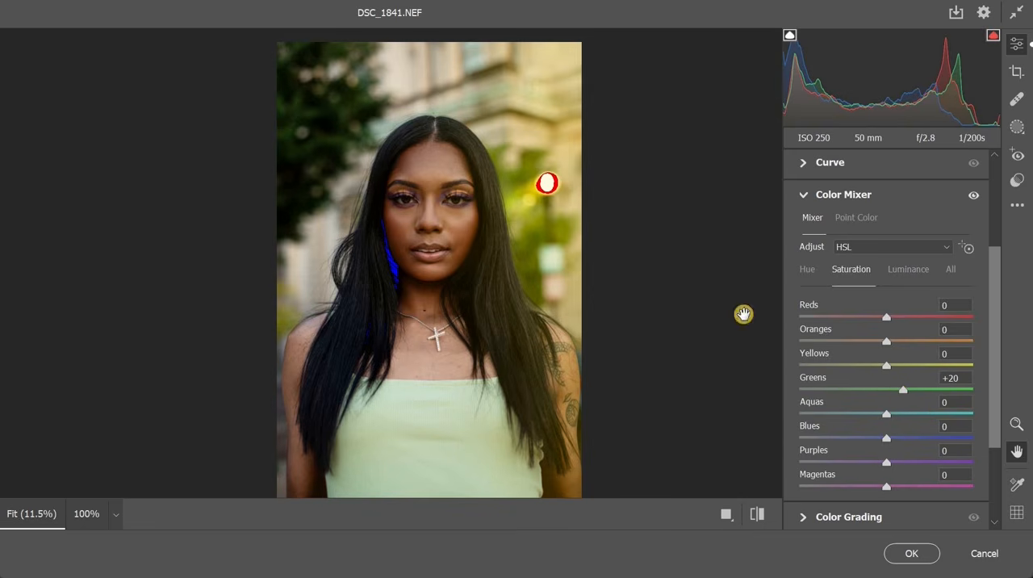
Set the Sharpening to 17 in the Detail settings, checking the face up close, and apply the Camera Raw edits
{"action": "left_click", "coordinate": [799, 199]}
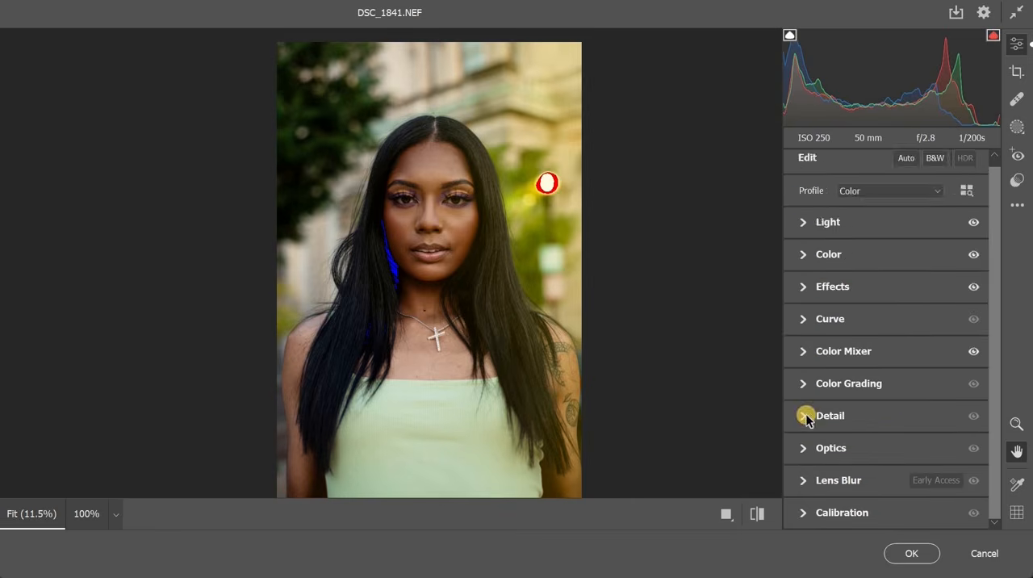
{"action": "left_click", "coordinate": [804, 415]}
{"action": "left_click", "coordinate": [449, 208]}
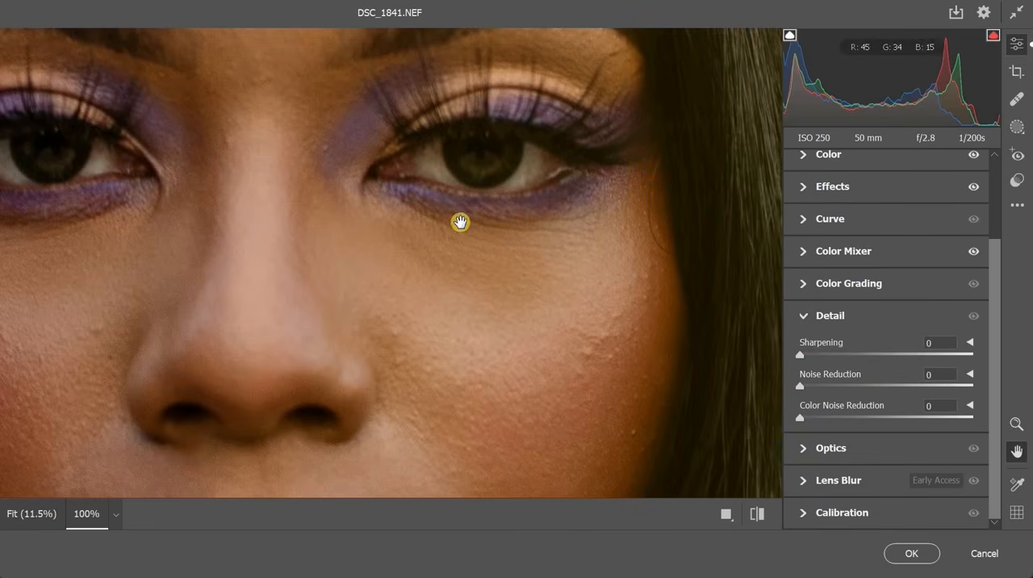
{"action": "left_click_drag", "start_coordinate": [283, 114], "coordinate": [687, 222]}
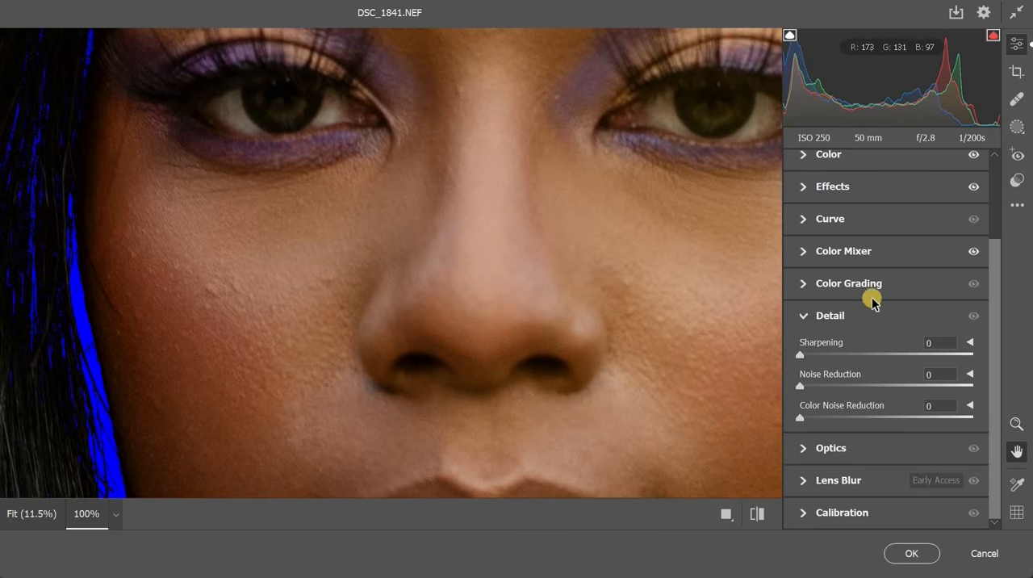
{"action": "left_click_drag", "start_coordinate": [843, 363], "coordinate": [821, 363]}
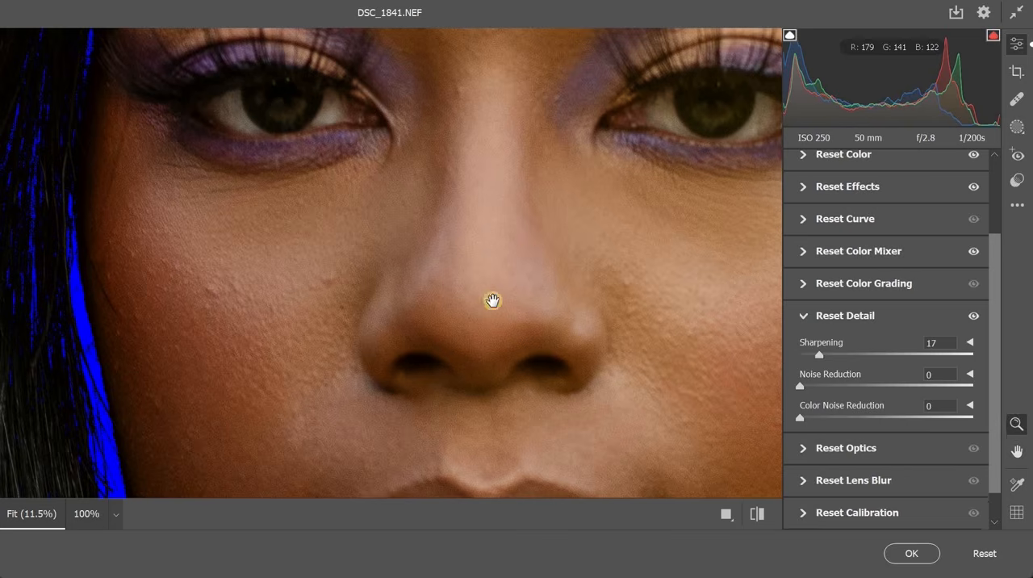
{"action": "left_click", "coordinate": [493, 299], "text": "alt"}
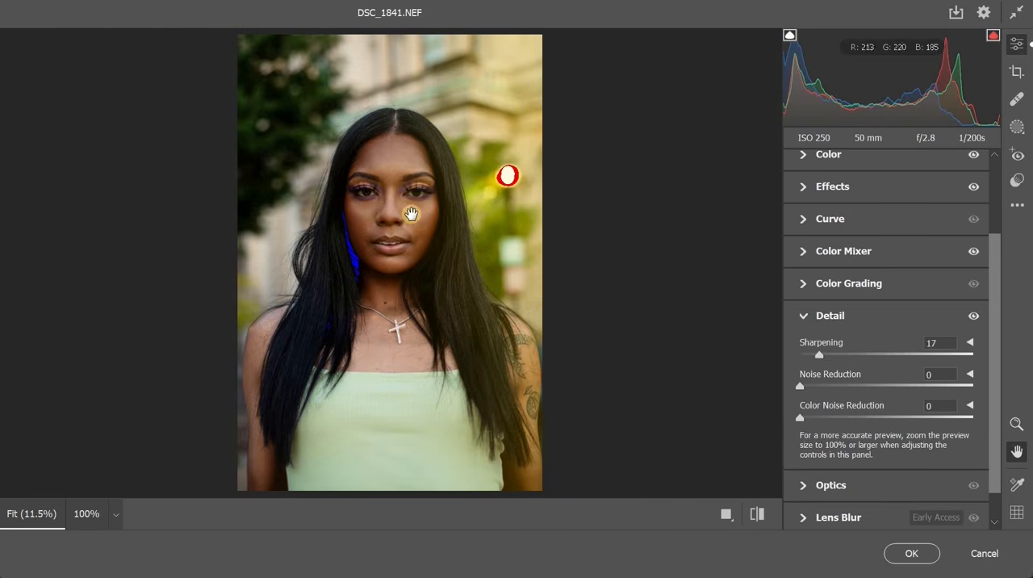
{"action": "left_click", "coordinate": [911, 554]}
Compare the face up close with and without the Camera Raw filter, keeping the filter applied
{"action": "left_click", "coordinate": [555, 341], "text": "ctrl"}
{"action": "left_click", "coordinate": [555, 341], "text": "ctrl"}
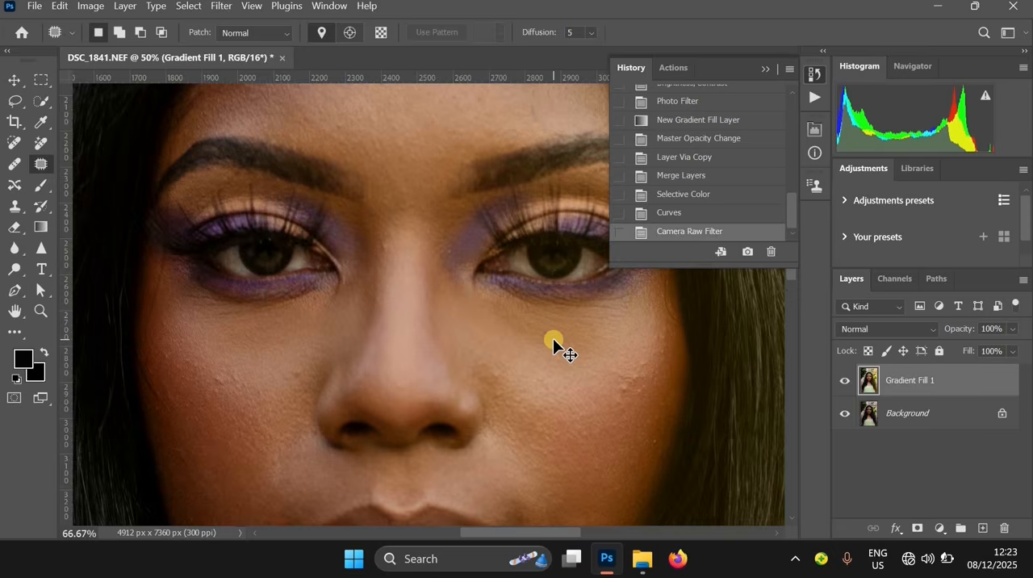
{"action": "key", "text": "ctrl+z"}
{"action": "key", "text": "ctrl+shift+z"}
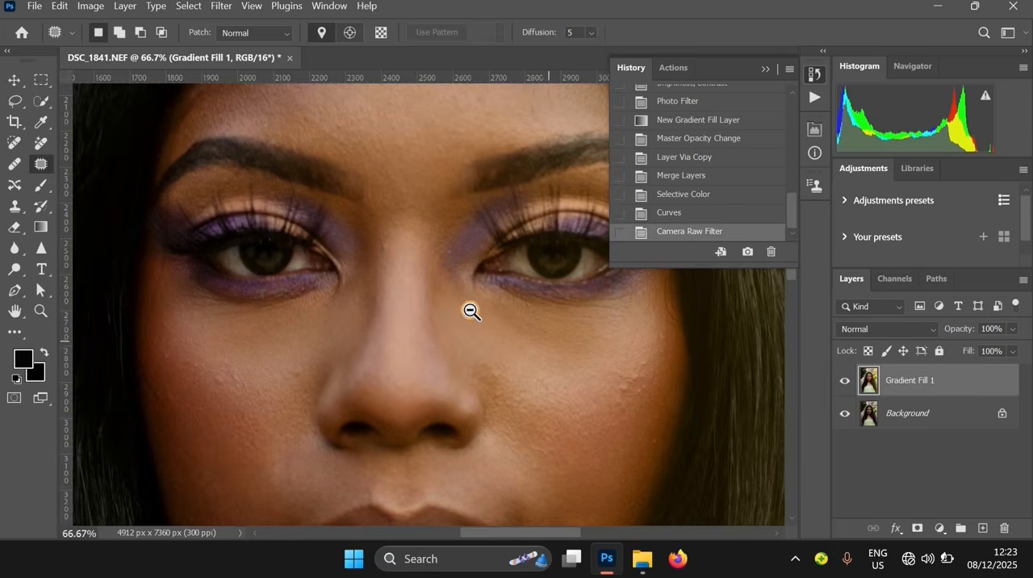
{"action": "left_click", "coordinate": [470, 311], "text": "alt"}
{"action": "left_click_drag", "start_coordinate": [502, 336], "coordinate": [430, 216]}
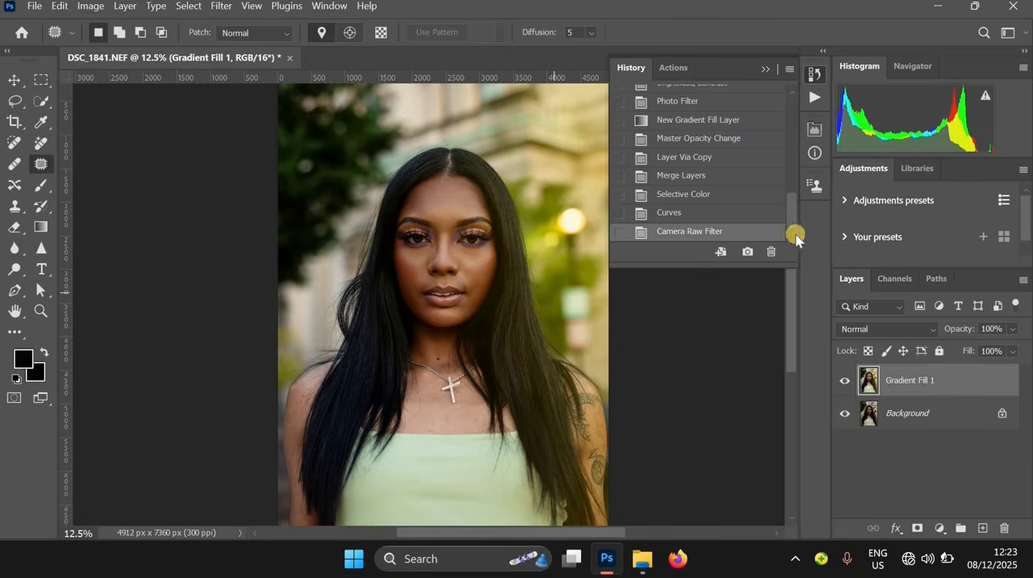
Compare the whole portrait with its originally opened state in the history and return to the Camera Raw Filter state
{"action": "scroll", "coordinate": [733, 108], "scroll_direction": "up", "scroll_amount": 10}
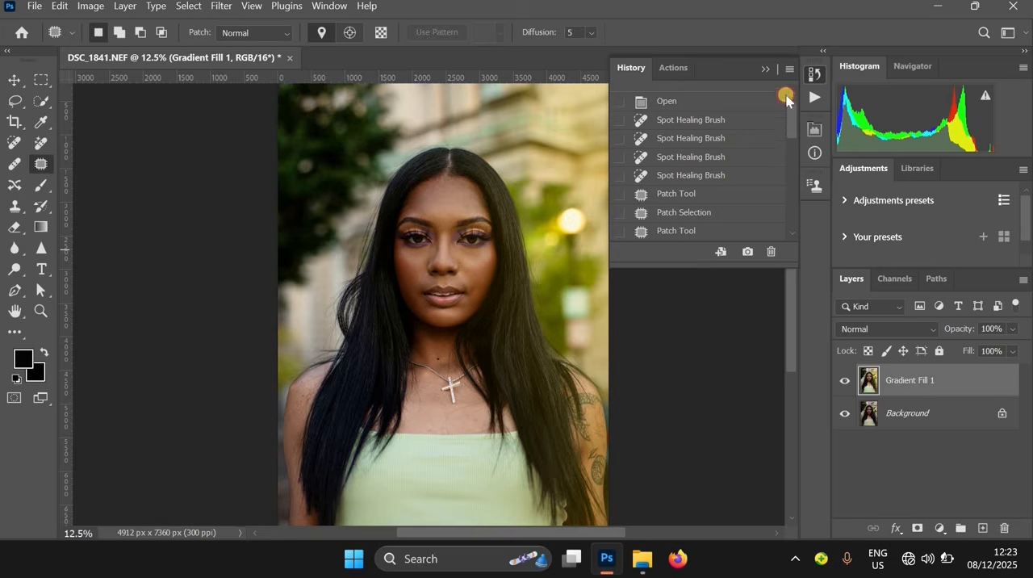
{"action": "scroll", "coordinate": [779, 101], "scroll_direction": "up", "scroll_amount": 2}
{"action": "left_click", "coordinate": [726, 97]}
{"action": "key", "text": "ctrl+z"}
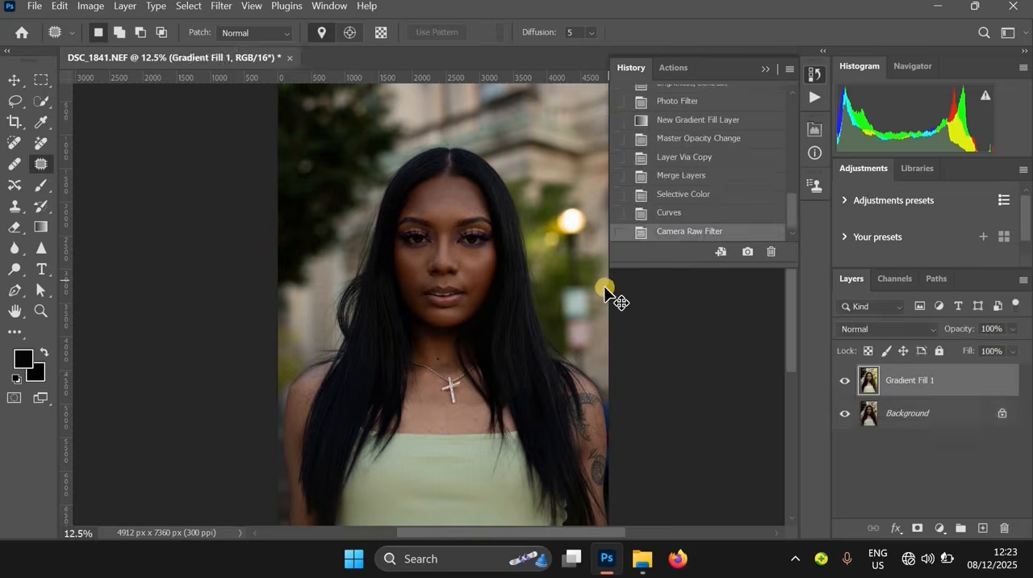
Merge the Gradient Fill 1 layer down into the Background layer
{"action": "scroll", "coordinate": [606, 295], "scroll_direction": "up", "scroll_amount": 1}
{"action": "key", "text": "ctrl+e"}
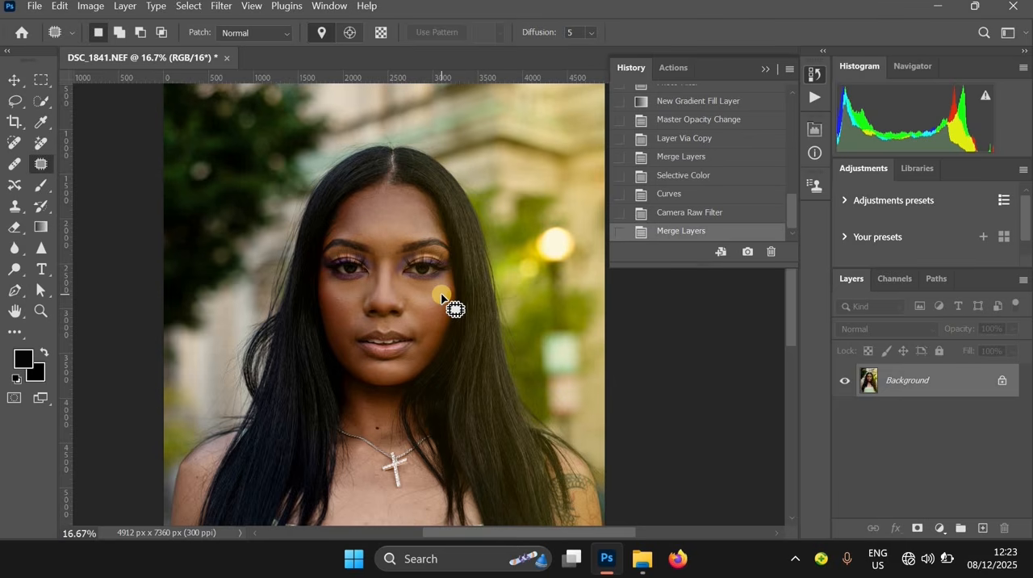
{"action": "key", "text": "ctrl+plus"}
{"action": "key", "text": "ctrl+plus"}
{"action": "key", "text": "ctrl+plus"}
Look through the Detty Magic Actions set for the available skin retouching, contrast and colour actions
{"action": "left_click", "coordinate": [674, 67]}
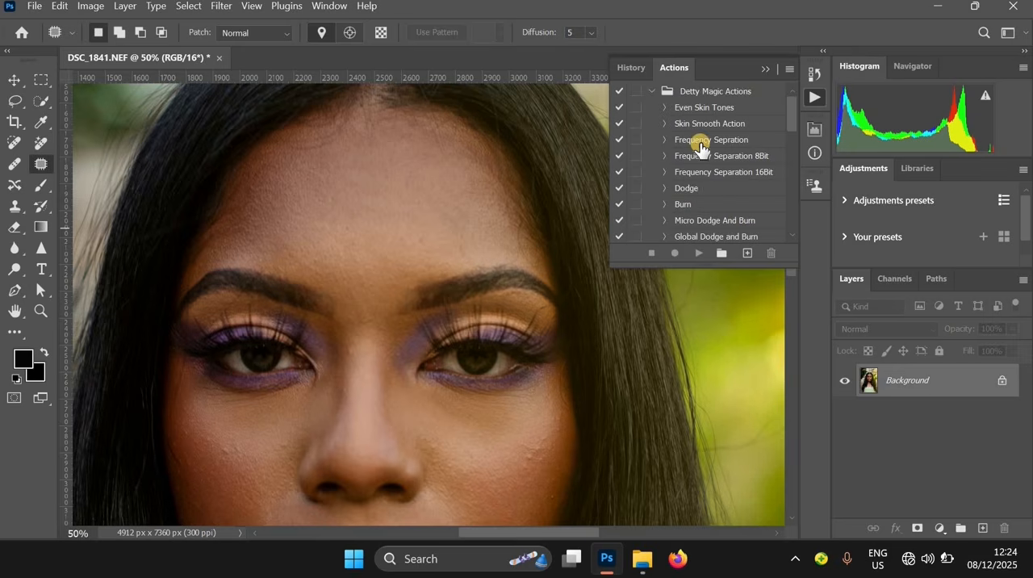
{"action": "scroll", "coordinate": [699, 144], "scroll_direction": "down", "scroll_amount": 3}
{"action": "scroll", "coordinate": [699, 148], "scroll_direction": "down", "scroll_amount": 5}
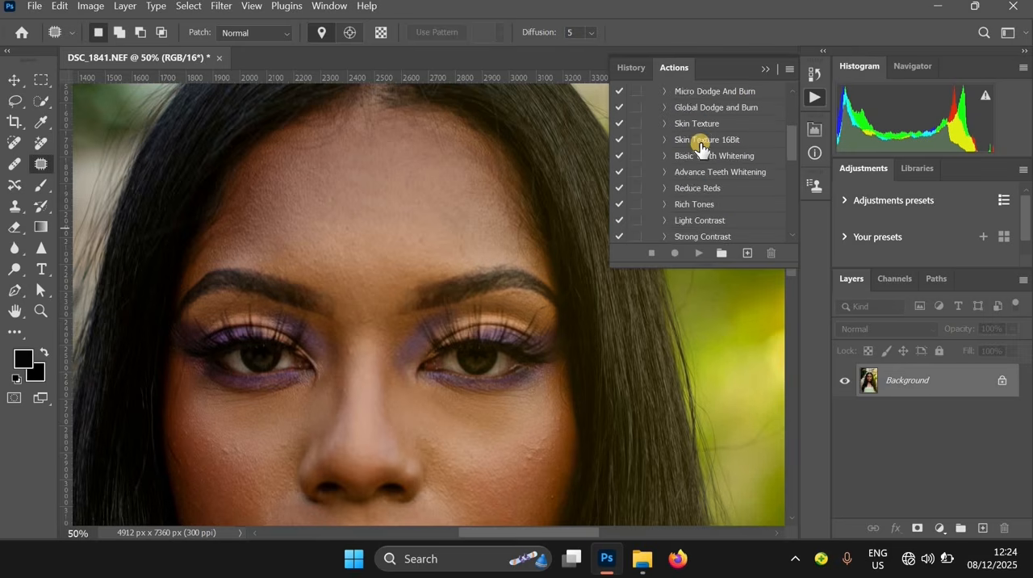
{"action": "scroll", "coordinate": [700, 147], "scroll_direction": "up", "scroll_amount": 4}
{"action": "scroll", "coordinate": [700, 148], "scroll_direction": "up", "scroll_amount": 4}
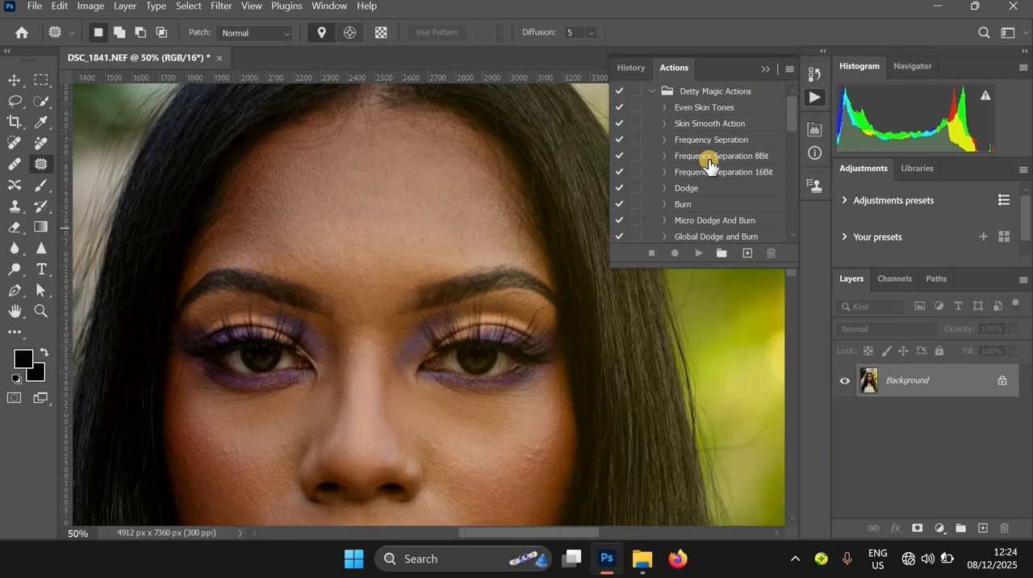
{"action": "scroll", "coordinate": [710, 165], "scroll_direction": "down", "scroll_amount": 1}
{"action": "scroll", "coordinate": [710, 175], "scroll_direction": "down", "scroll_amount": 1}
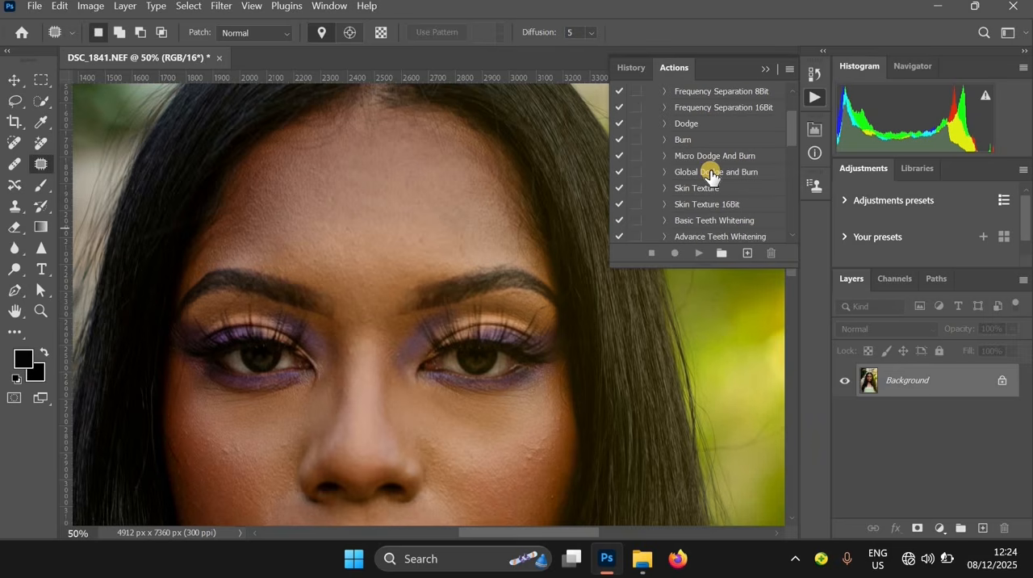
{"action": "scroll", "coordinate": [711, 176], "scroll_direction": "down", "scroll_amount": 1}
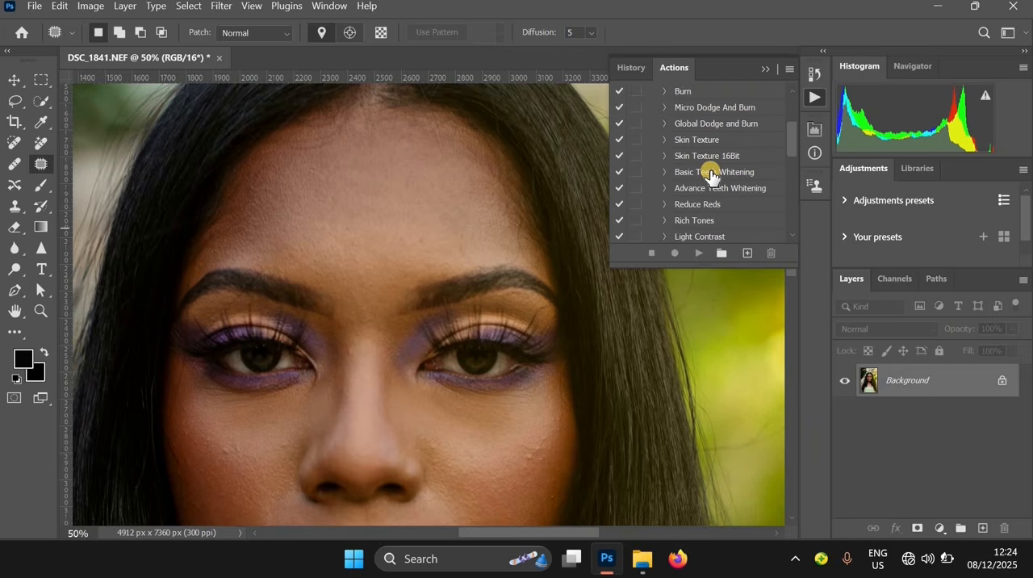
{"action": "scroll", "coordinate": [710, 176], "scroll_direction": "down", "scroll_amount": 1}
{"action": "scroll", "coordinate": [709, 176], "scroll_direction": "down", "scroll_amount": 1}
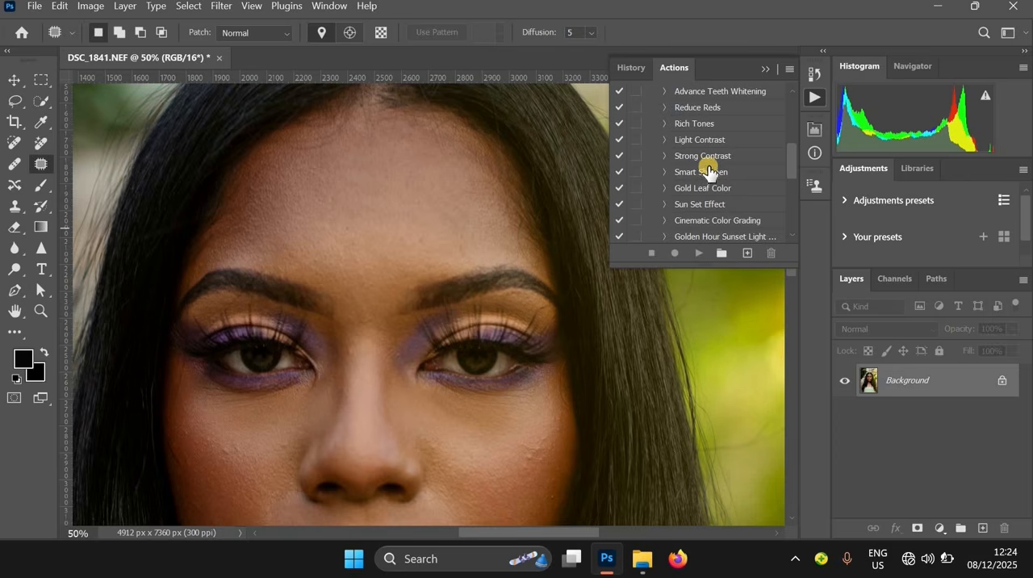
{"action": "scroll", "coordinate": [510, 229], "scroll_direction": "up", "scroll_amount": 1}
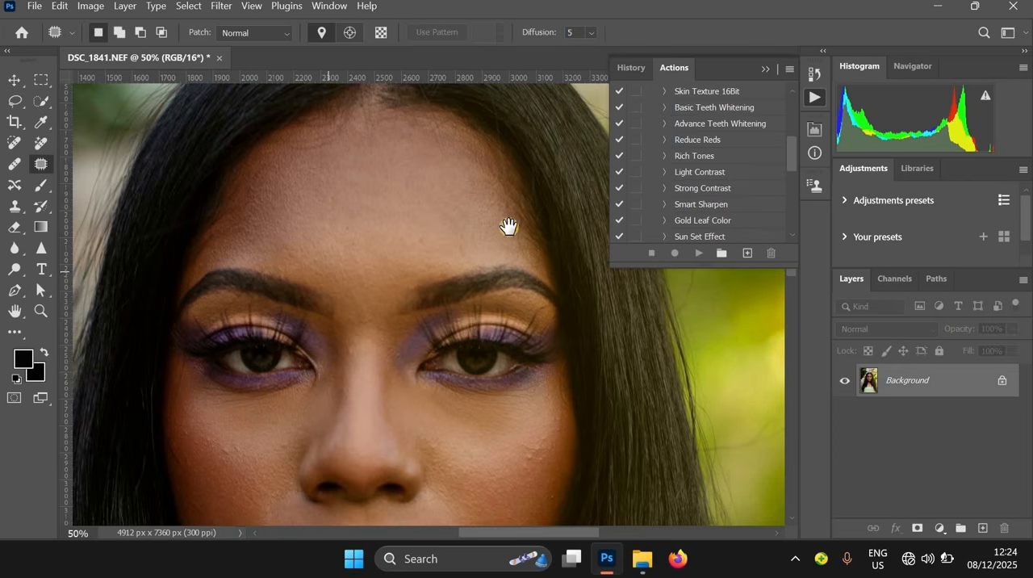
Run the Frequency Sepration action from the Detty Magic Actions set on the merged portrait
{"action": "left_click", "coordinate": [507, 223], "text": "alt"}
{"action": "left_click", "coordinate": [508, 259], "text": "ctrl"}
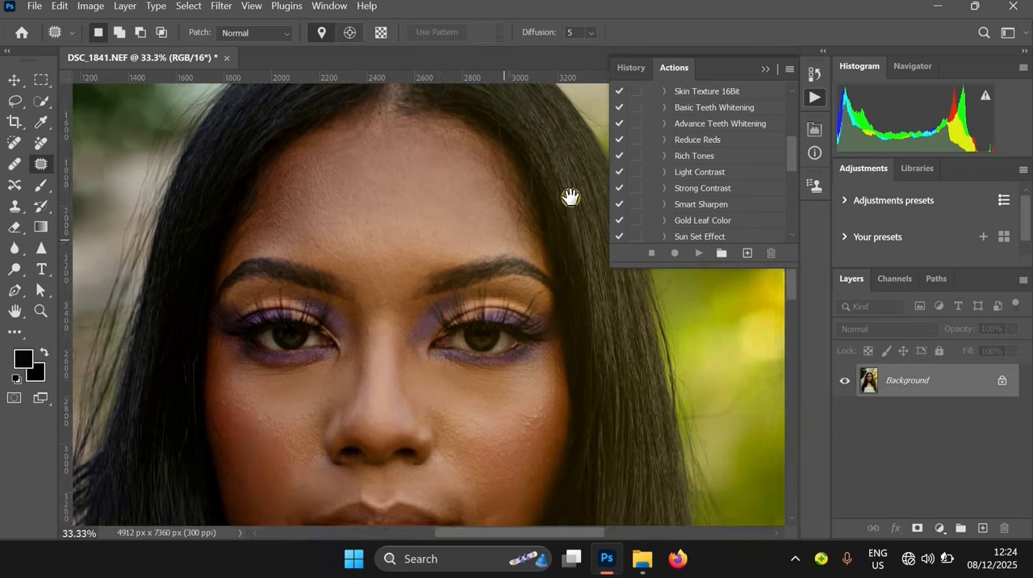
{"action": "left_click_drag", "start_coordinate": [570, 197], "coordinate": [743, 134]}
{"action": "scroll", "coordinate": [742, 134], "scroll_direction": "up", "scroll_amount": 3}
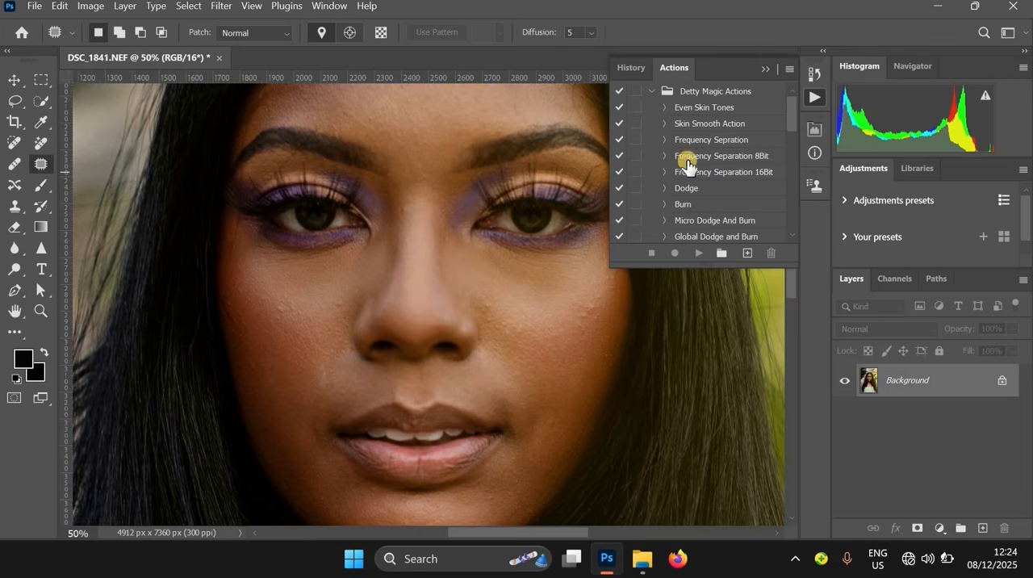
{"action": "left_click", "coordinate": [729, 142]}
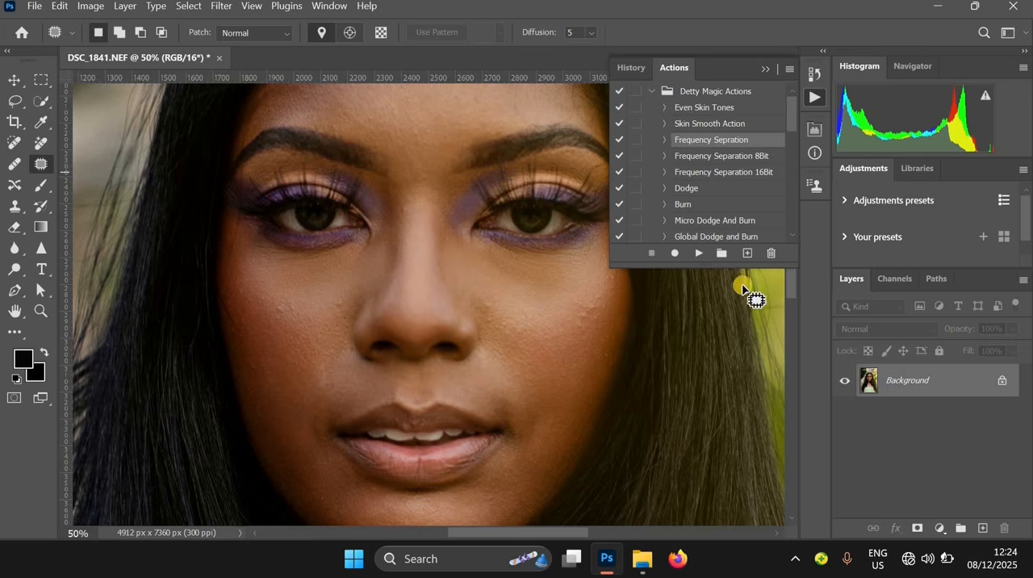
{"action": "left_click", "coordinate": [689, 255]}
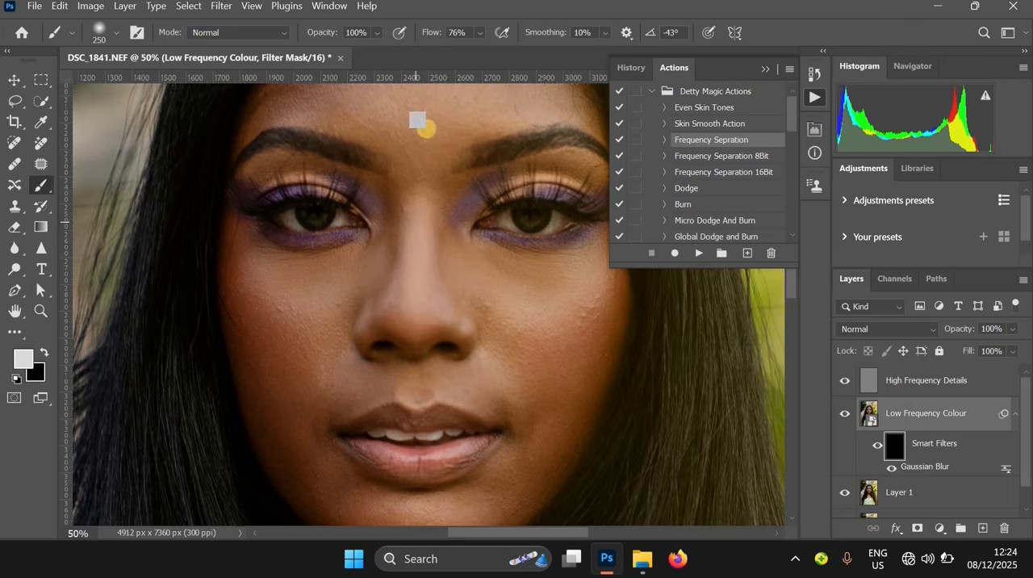
{"action": "scroll", "coordinate": [415, 185], "scroll_direction": "up", "scroll_amount": 3}
{"action": "left_click", "coordinate": [459, 162], "text": "ctrl"}
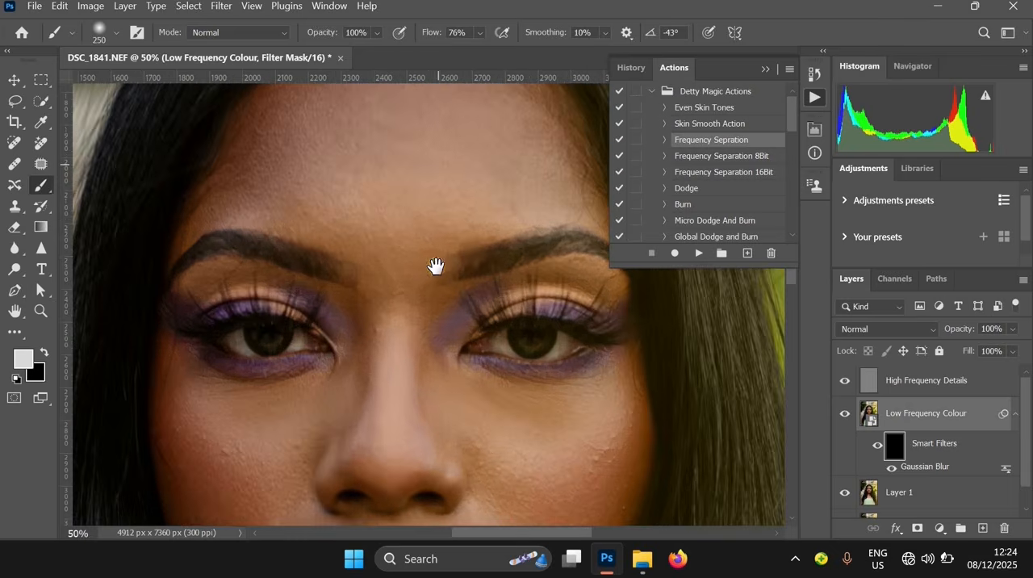
{"action": "scroll", "coordinate": [452, 254], "scroll_direction": "up", "scroll_amount": 4}
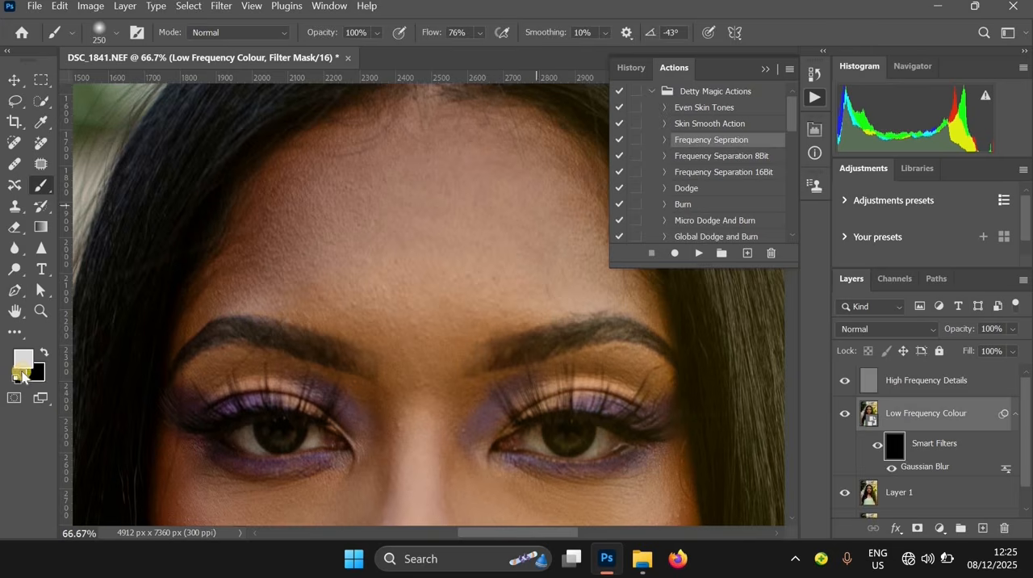
{"action": "left_click", "coordinate": [22, 355]}
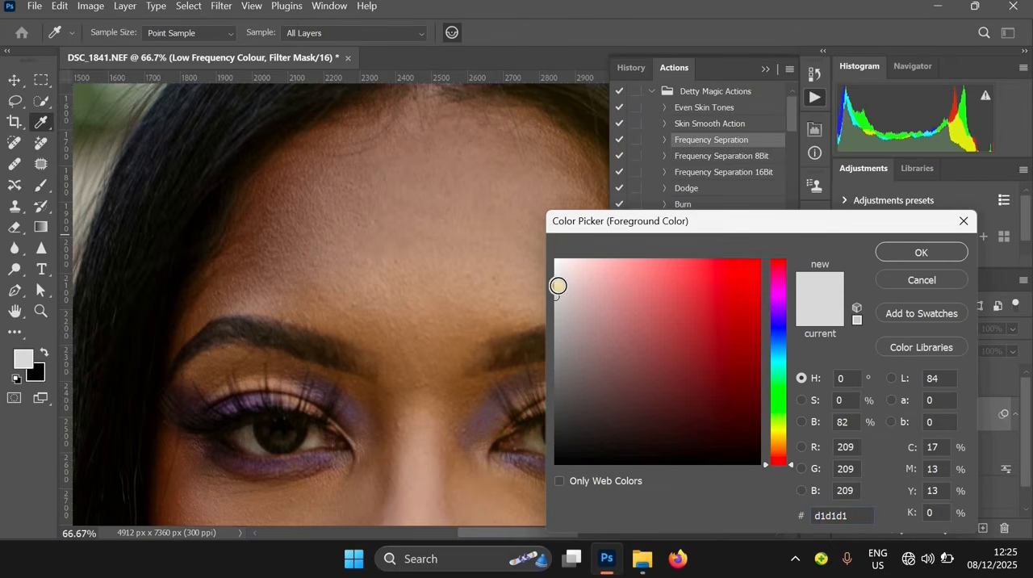
{"action": "left_click", "coordinate": [557, 260]}
{"action": "left_click", "coordinate": [964, 221]}
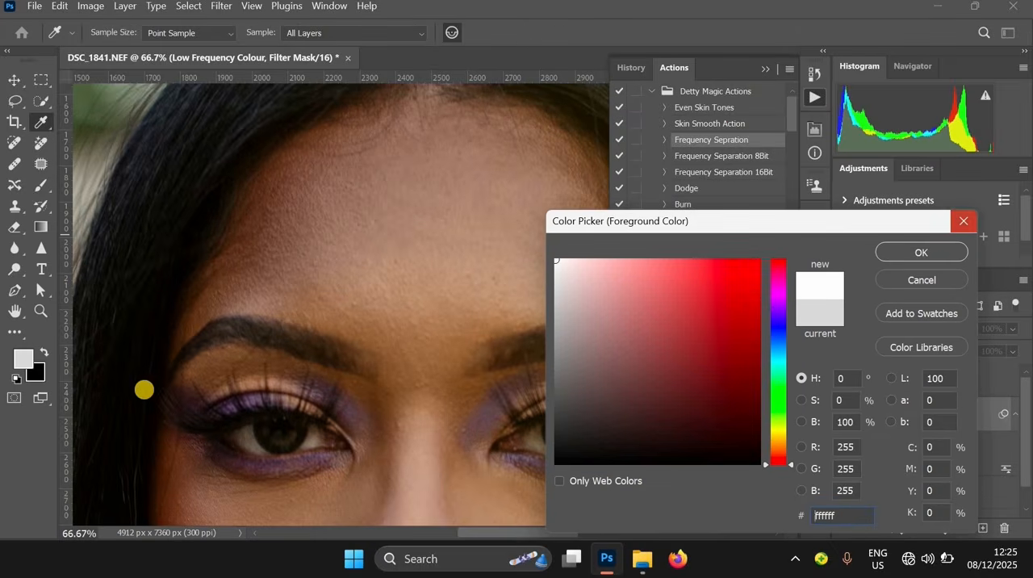
Set the foreground colour to white (ffffff) for brushing on the Low Frequency Colour filter mask
{"action": "left_click", "coordinate": [23, 360]}
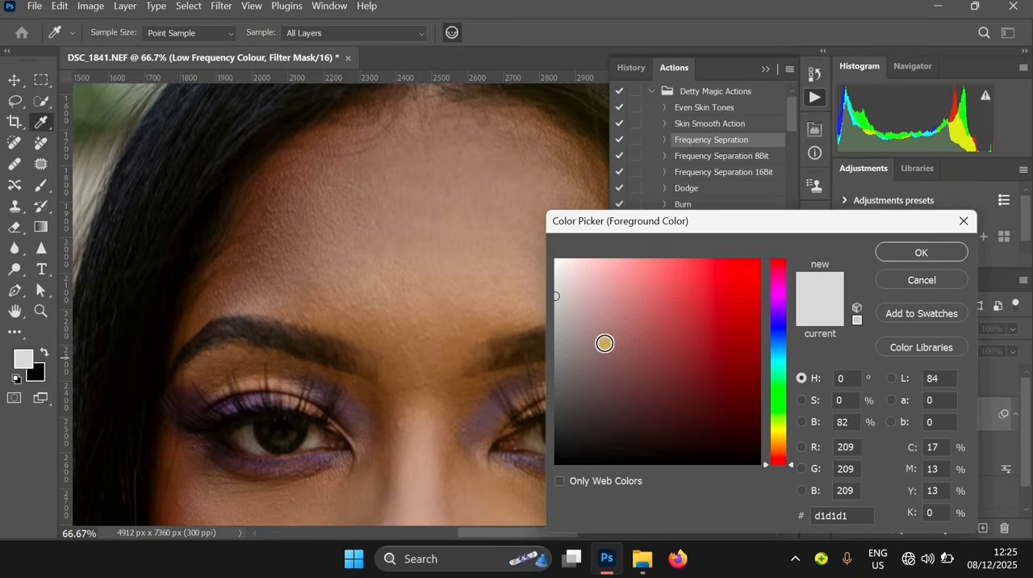
{"action": "left_click", "coordinate": [553, 257]}
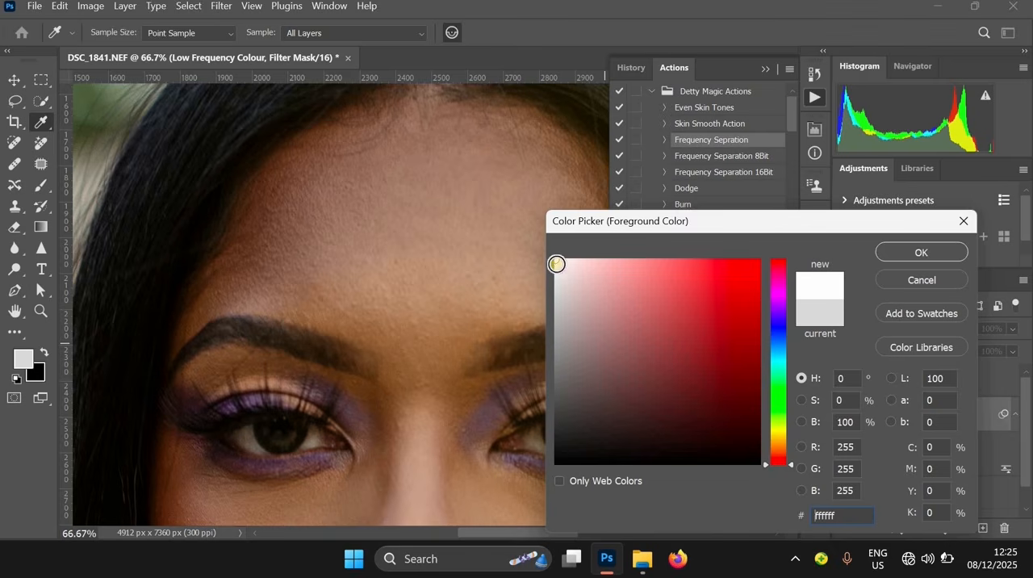
{"action": "left_click", "coordinate": [921, 252]}
{"action": "key", "text": "b"}
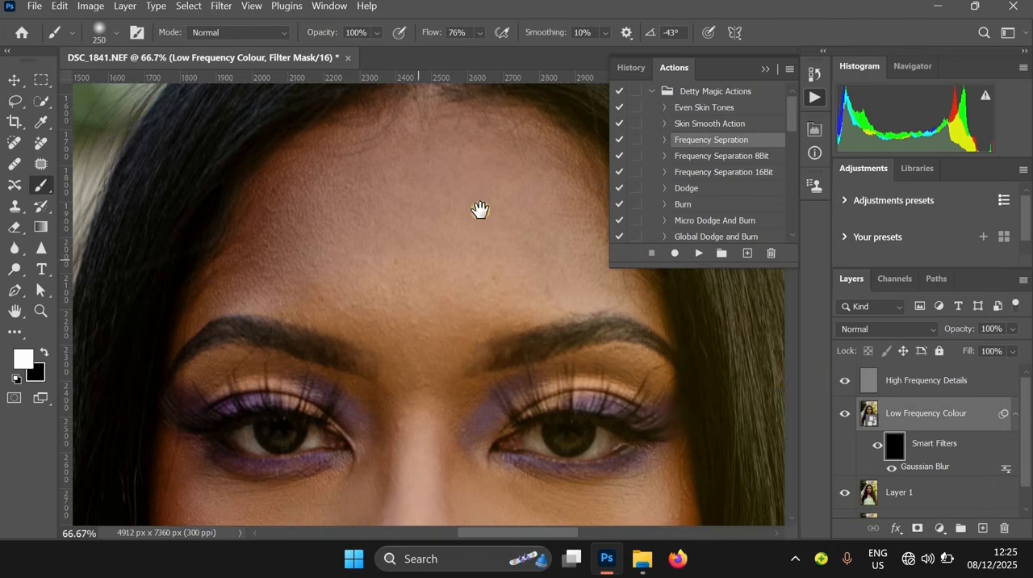
Set the brush Flow to 33% for painting over the forehead skin
{"action": "left_click_drag", "start_coordinate": [479, 210], "coordinate": [429, 285]}
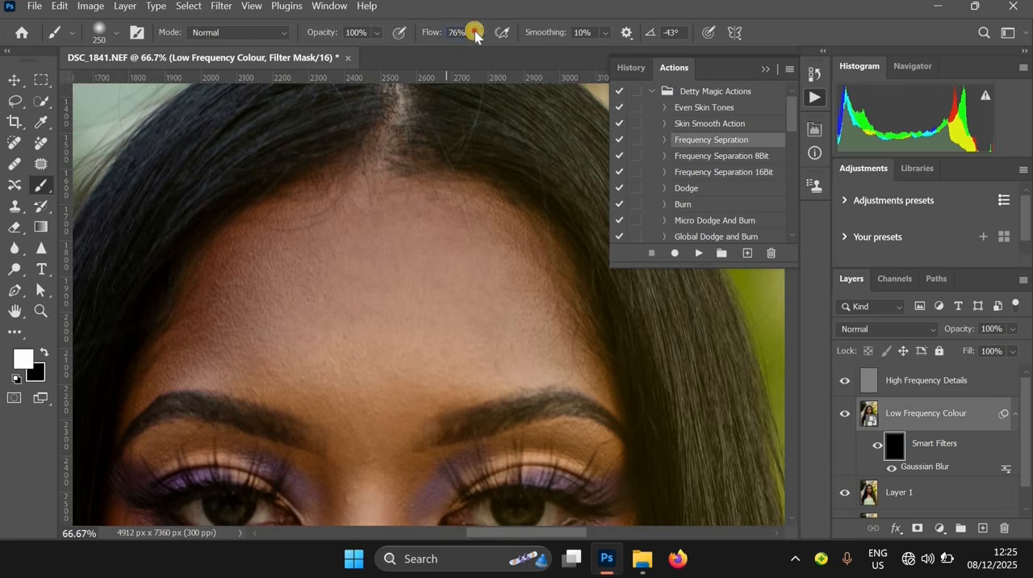
{"action": "left_click", "coordinate": [476, 33]}
{"action": "left_click", "coordinate": [471, 51]}
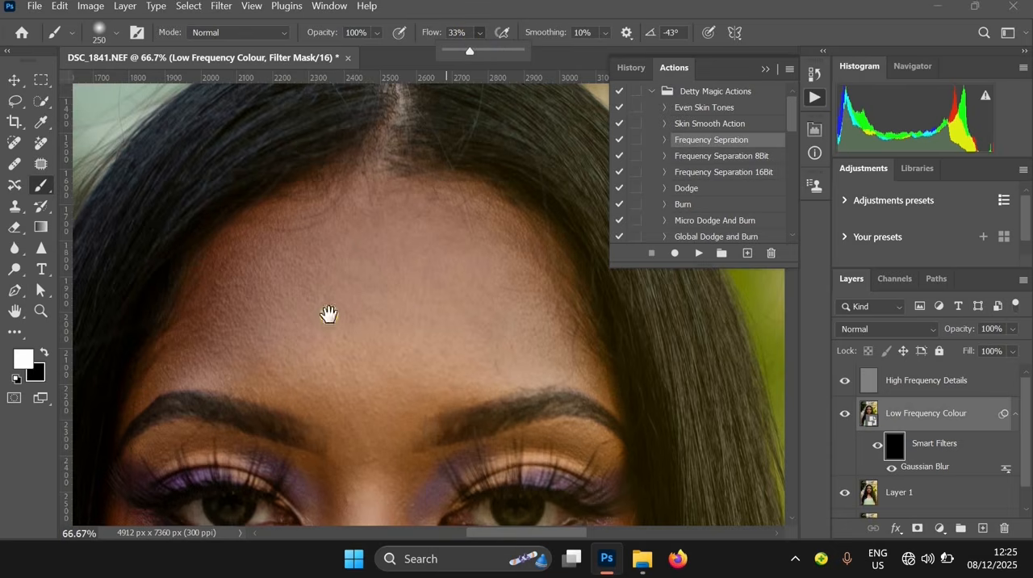
Paint white on the Low Frequency Colour filter mask over the forehead skin, using a smaller brush near the hairline and above the brows
{"action": "left_click_drag", "start_coordinate": [479, 272], "coordinate": [546, 175]}
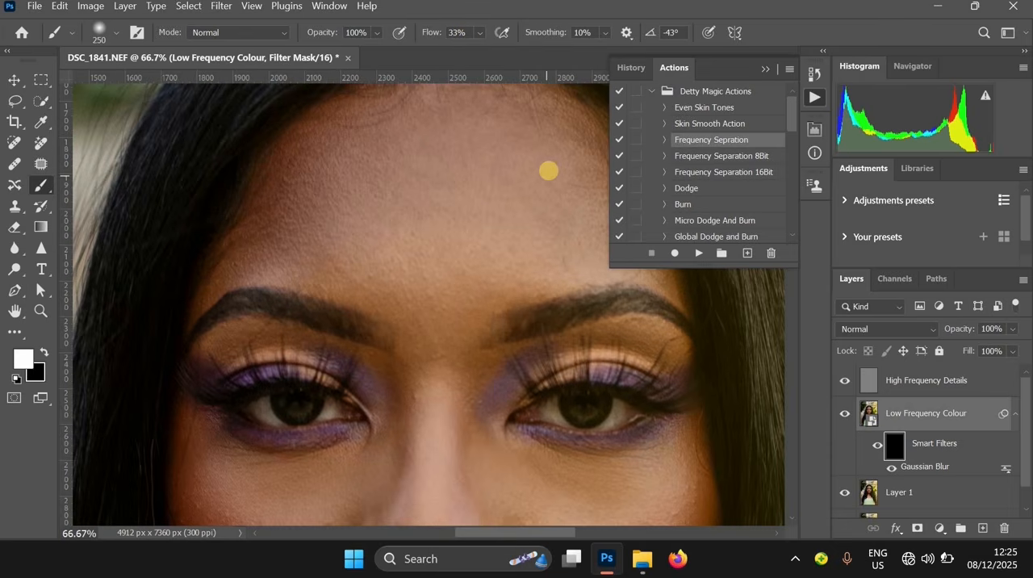
{"action": "mouse_move", "coordinate": [491, 198]}
{"action": "left_mouse_down"}
{"action": "mouse_move", "coordinate": [382, 236]}
{"action": "mouse_move", "coordinate": [563, 238]}
{"action": "mouse_move", "coordinate": [377, 211]}
{"action": "mouse_move", "coordinate": [380, 135]}
{"action": "left_mouse_up"}
{"action": "mouse_move", "coordinate": [317, 175]}
{"action": "left_mouse_down"}
{"action": "mouse_move", "coordinate": [573, 150]}
{"action": "mouse_move", "coordinate": [531, 293]}
{"action": "mouse_move", "coordinate": [436, 162]}
{"action": "mouse_move", "coordinate": [387, 135]}
{"action": "mouse_move", "coordinate": [284, 157]}
{"action": "mouse_move", "coordinate": [215, 189]}
{"action": "mouse_move", "coordinate": [157, 246]}
{"action": "mouse_move", "coordinate": [117, 311]}
{"action": "mouse_move", "coordinate": [297, 333]}
{"action": "left_mouse_up"}
{"action": "scroll", "coordinate": [524, 287], "scroll_direction": "right", "scroll_amount": 3}
{"action": "key", "text": "bracketleft"}
{"action": "key", "text": "bracketleft"}
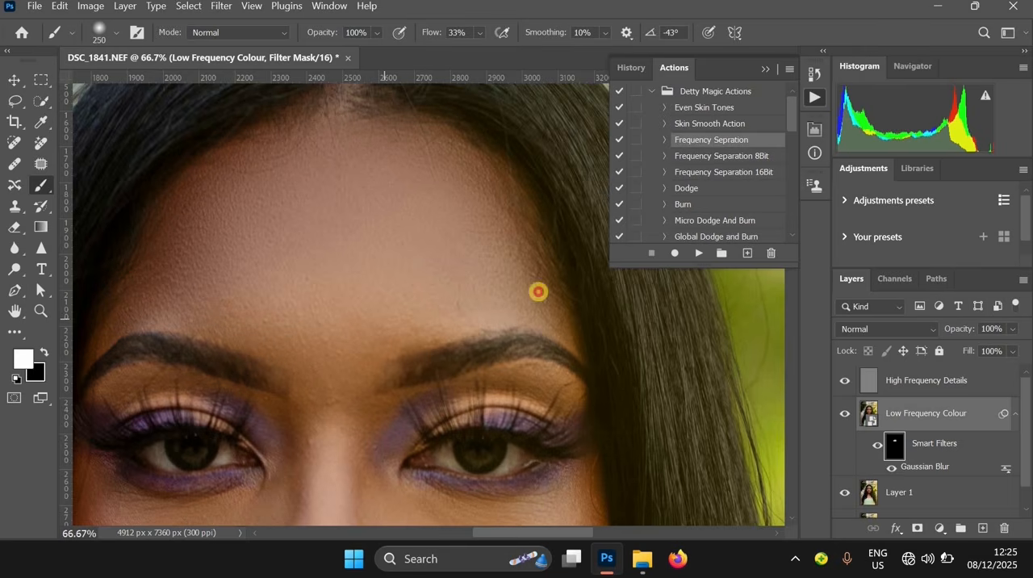
{"action": "mouse_move", "coordinate": [538, 291]}
{"action": "left_mouse_down"}
{"action": "mouse_move", "coordinate": [431, 145]}
{"action": "mouse_move", "coordinate": [538, 281]}
{"action": "mouse_move", "coordinate": [394, 133]}
{"action": "mouse_move", "coordinate": [224, 180]}
{"action": "mouse_move", "coordinate": [449, 226]}
{"action": "left_mouse_up"}
{"action": "left_click", "coordinate": [460, 236], "text": "alt"}
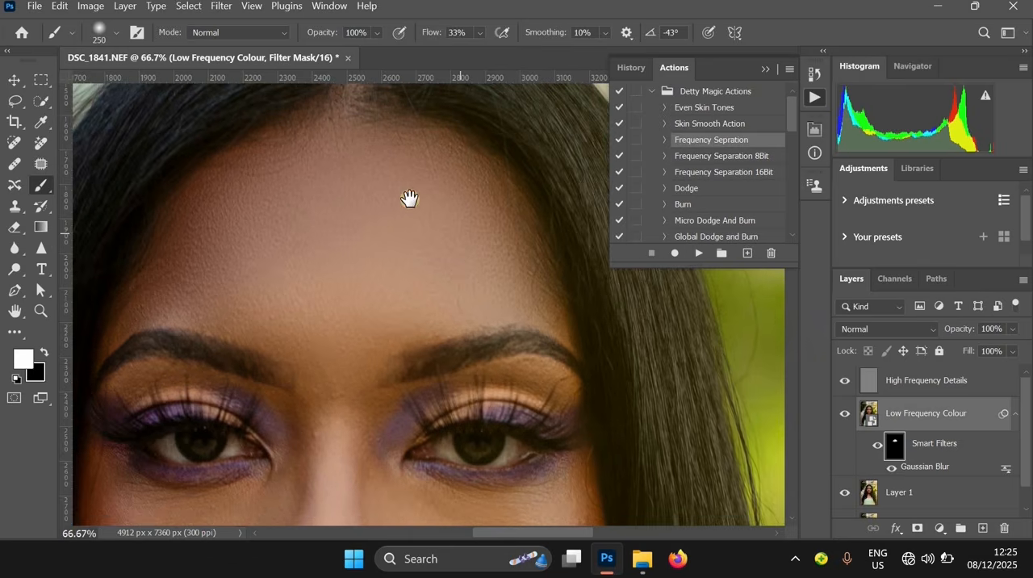
{"action": "left_click_drag", "start_coordinate": [405, 153], "coordinate": [431, 251]}
{"action": "mouse_move", "coordinate": [413, 218]}
{"action": "left_mouse_down"}
{"action": "mouse_move", "coordinate": [405, 174]}
{"action": "mouse_move", "coordinate": [393, 285]}
{"action": "mouse_move", "coordinate": [505, 355]}
{"action": "left_mouse_up"}
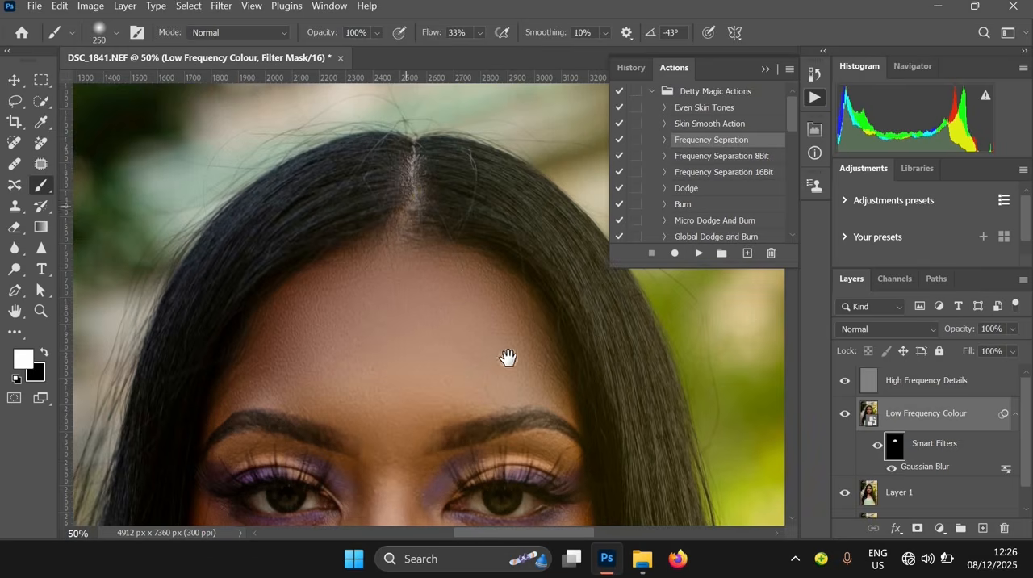
{"action": "scroll", "coordinate": [498, 296], "scroll_direction": "down", "scroll_amount": 3}
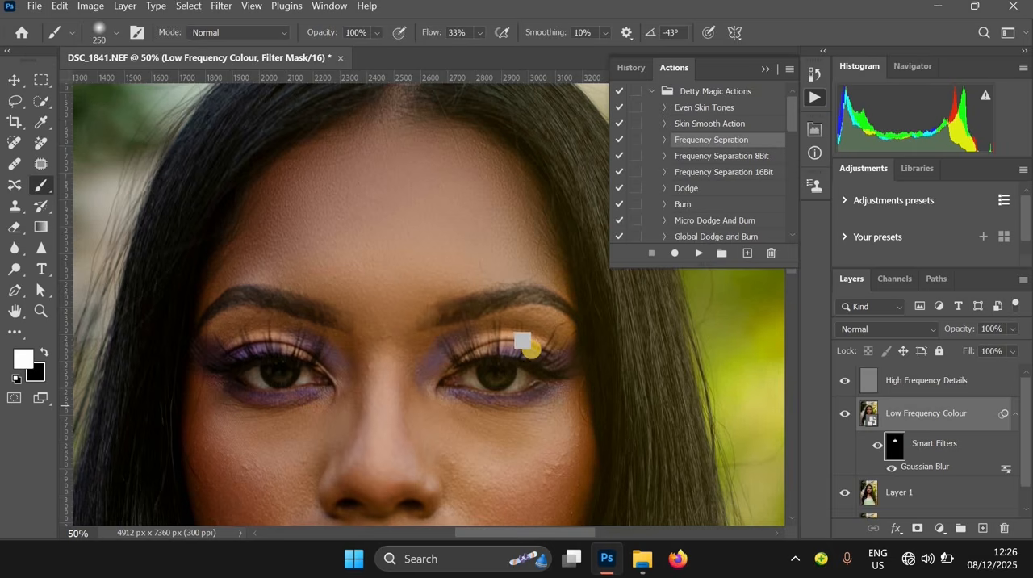
Try Gaussian Blur radii of 179.1 and 48.4 pixels on the Low Frequency Colour smart filter
{"action": "double_click", "coordinate": [929, 468]}
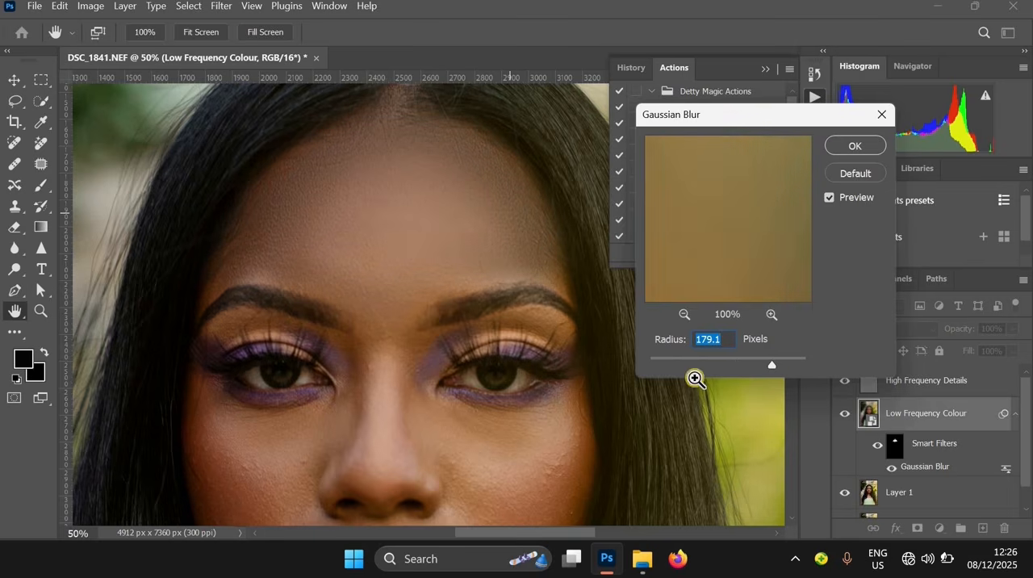
{"action": "key", "text": "Return"}
{"action": "key", "text": "b"}
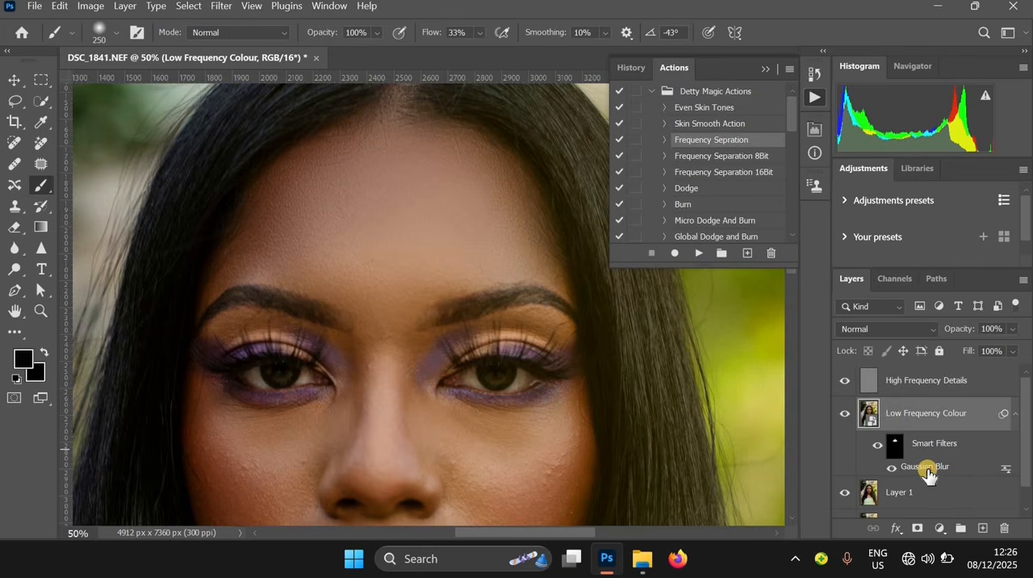
{"action": "double_click", "coordinate": [928, 469]}
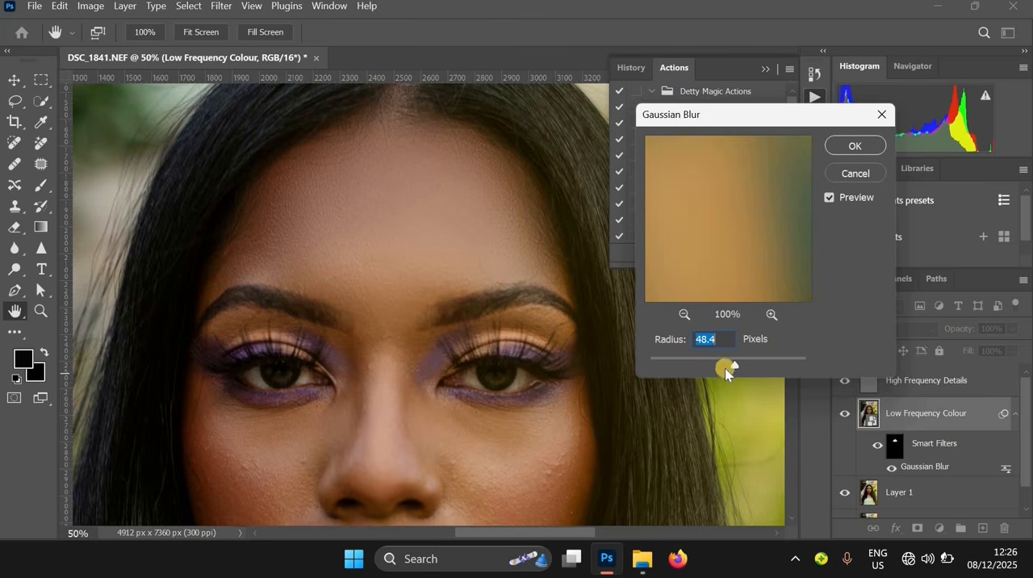
{"action": "left_click", "coordinate": [883, 115]}
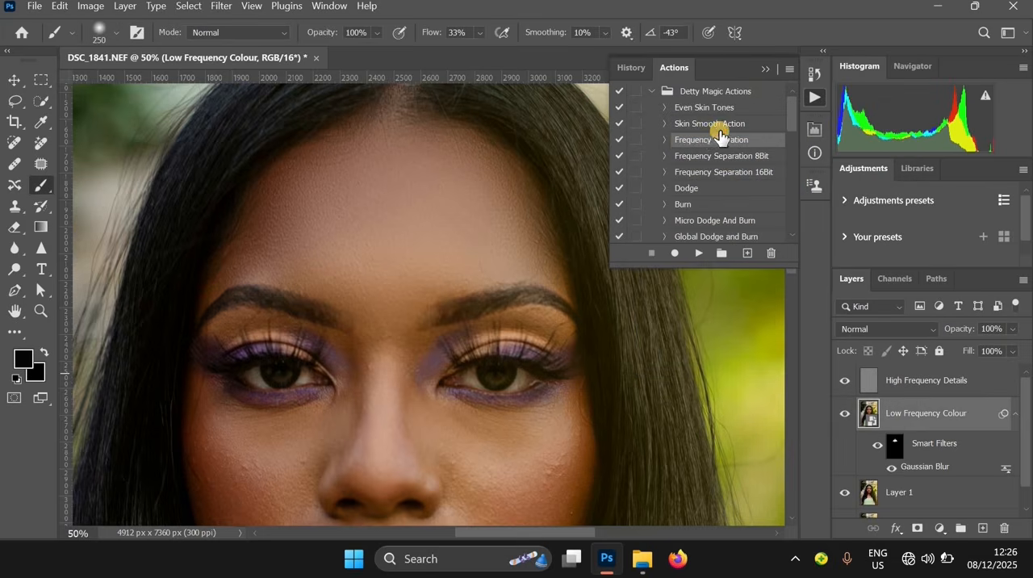
Select the Skin Smooth Action in the Detty Magic Actions set
{"action": "left_click", "coordinate": [708, 137]}
{"action": "left_click", "coordinate": [736, 125]}
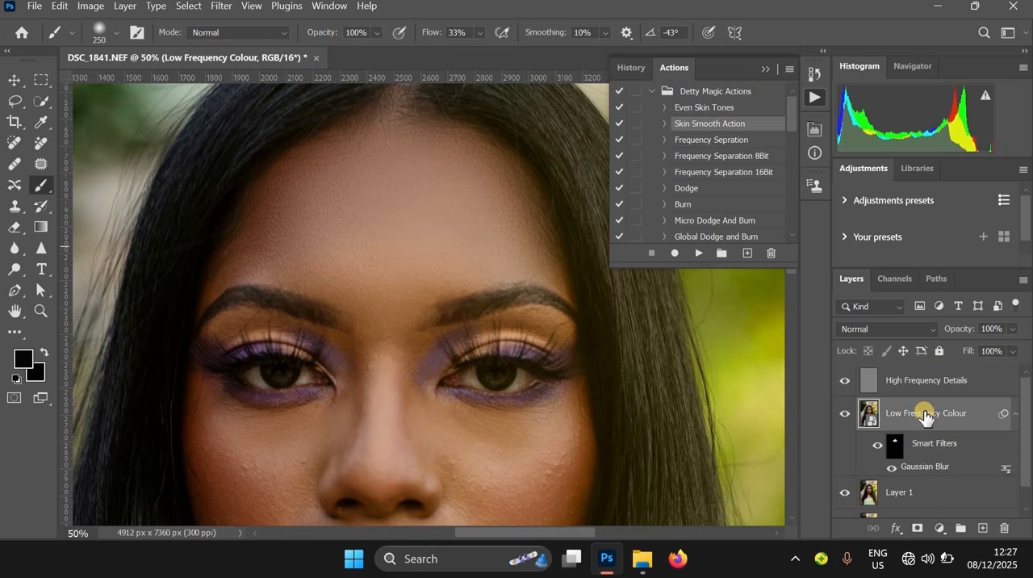
Target the Low Frequency Colour filter mask and set the brush to size 175 with 12% Flow for the face
{"action": "left_click", "coordinate": [897, 448]}
{"action": "left_click_drag", "start_coordinate": [321, 350], "coordinate": [352, 201]}
{"action": "left_click", "coordinate": [409, 193], "text": "ctrl"}
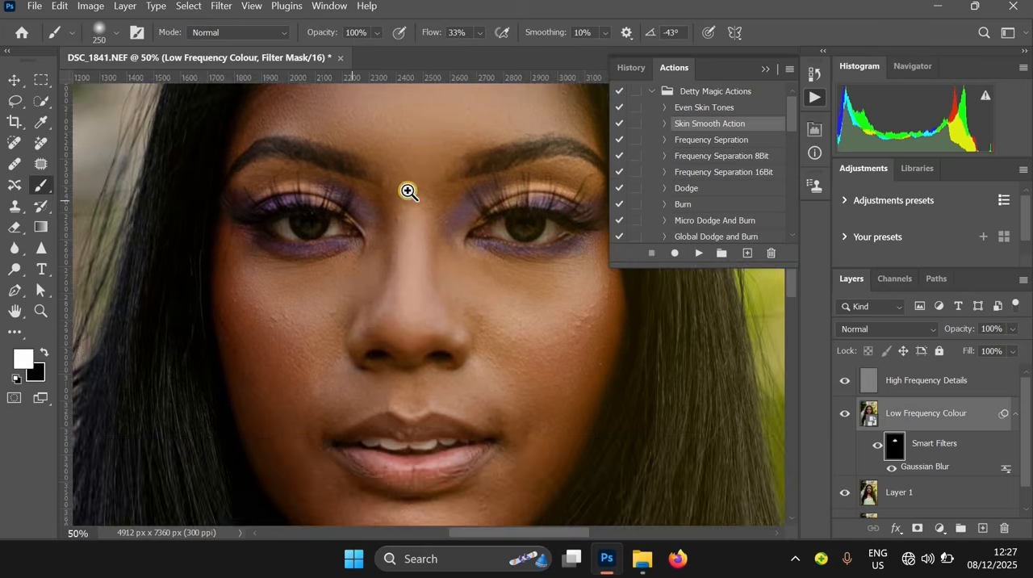
{"action": "key", "text": "bracketleft"}
{"action": "key", "text": "bracketleft"}
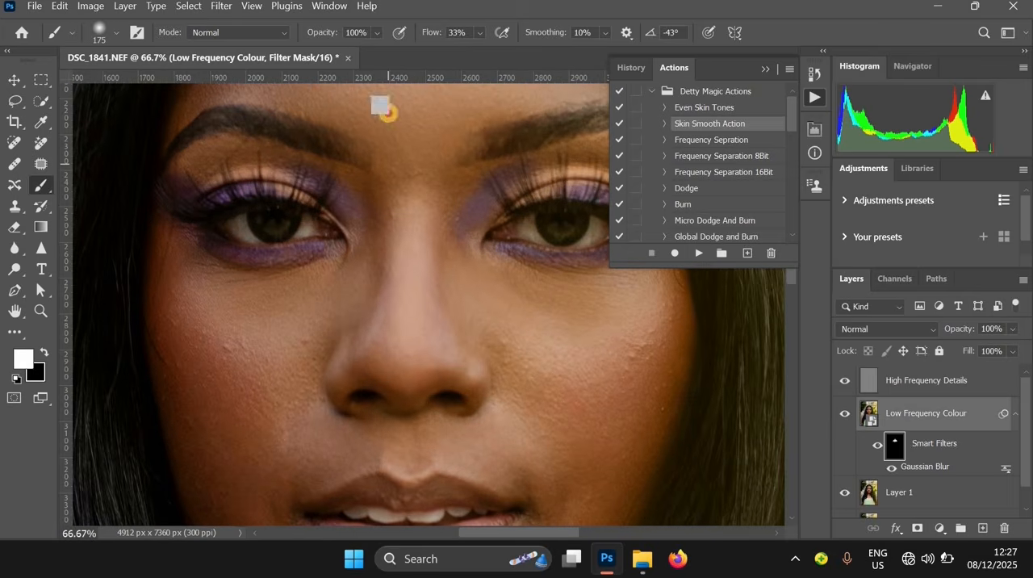
{"action": "left_click", "coordinate": [476, 34]}
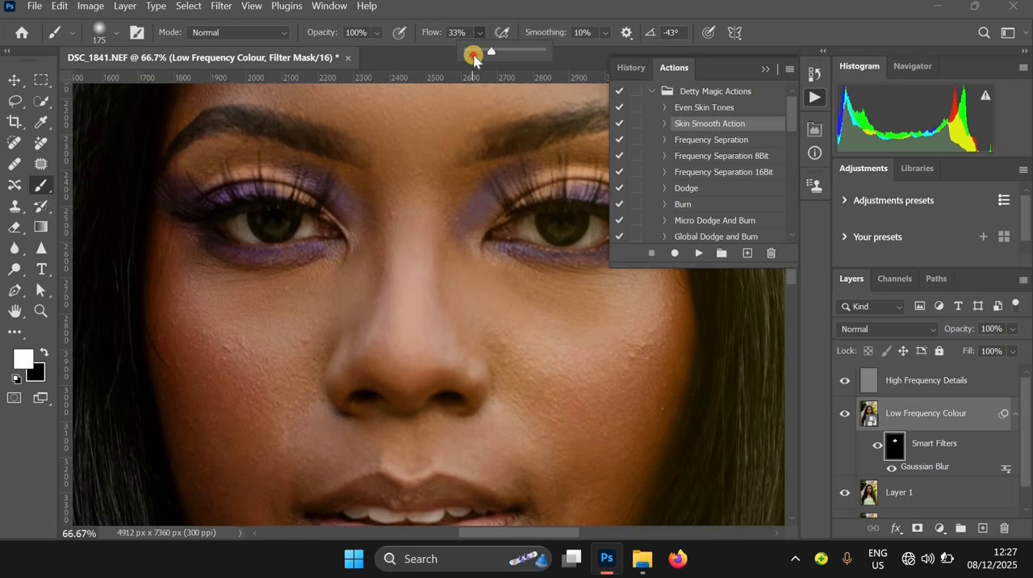
{"action": "left_click_drag", "start_coordinate": [476, 55], "coordinate": [479, 54]}
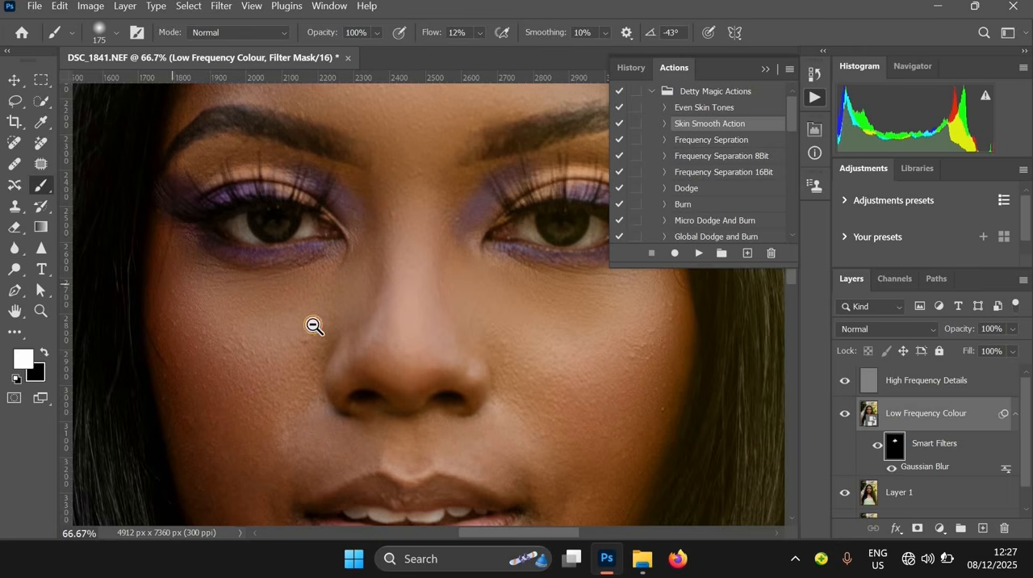
Paint white on the Low Frequency Colour filter mask over the cheeks and the skin around the nose and mouth
{"action": "left_click", "coordinate": [320, 296], "text": "alt"}
{"action": "left_click_drag", "start_coordinate": [377, 272], "coordinate": [400, 121]}
{"action": "left_click", "coordinate": [339, 229], "text": "alt"}
{"action": "left_click_drag", "start_coordinate": [339, 228], "coordinate": [352, 194]}
{"action": "left_click", "coordinate": [330, 203], "text": "ctrl"}
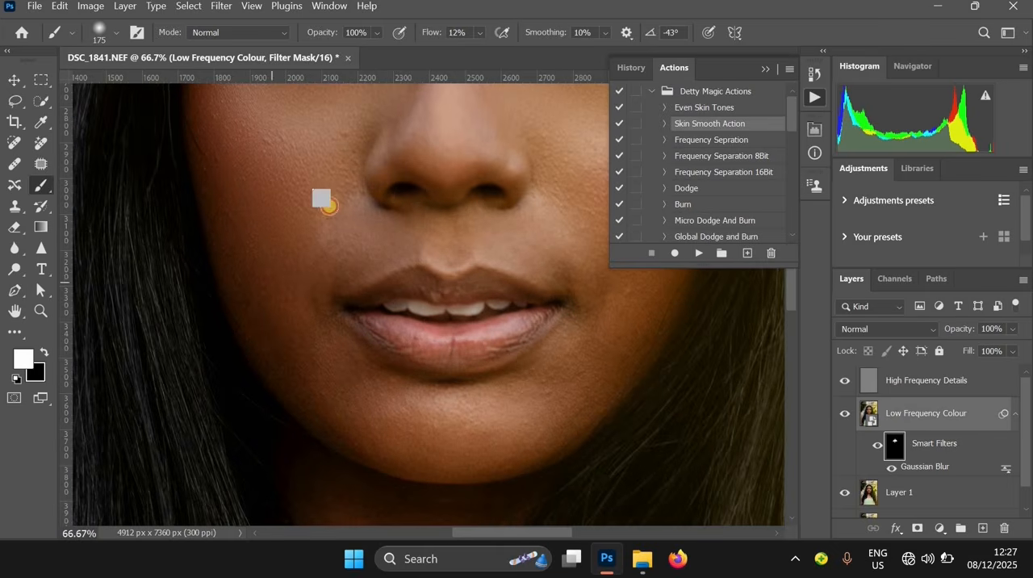
{"action": "mouse_move", "coordinate": [307, 288]}
{"action": "left_mouse_down"}
{"action": "mouse_move", "coordinate": [344, 187]}
{"action": "mouse_move", "coordinate": [370, 276]}
{"action": "mouse_move", "coordinate": [328, 131]}
{"action": "left_mouse_up"}
{"action": "left_click_drag", "start_coordinate": [481, 113], "coordinate": [366, 212]}
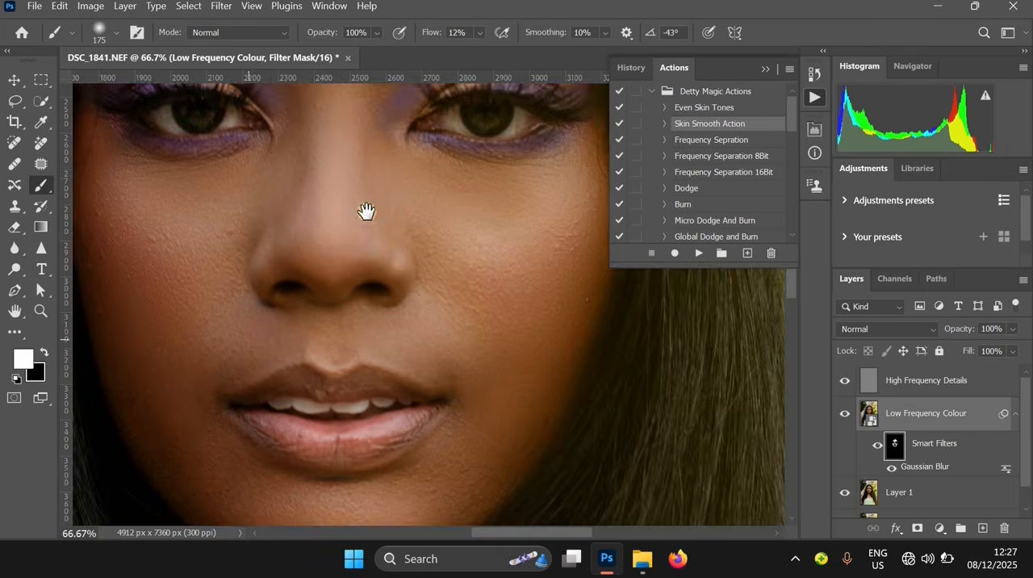
{"action": "scroll", "coordinate": [379, 323], "scroll_direction": "up", "scroll_amount": 4}
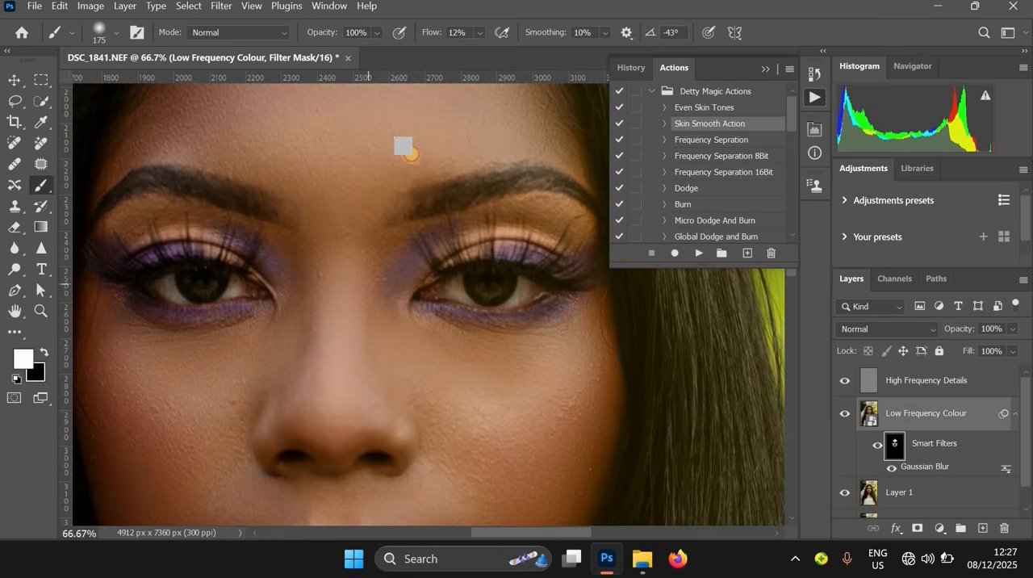
Enlarge the brush to 300 and paint the filter mask over the chest skin around the cross pendant
{"action": "scroll", "coordinate": [408, 226], "scroll_direction": "down", "scroll_amount": 10}
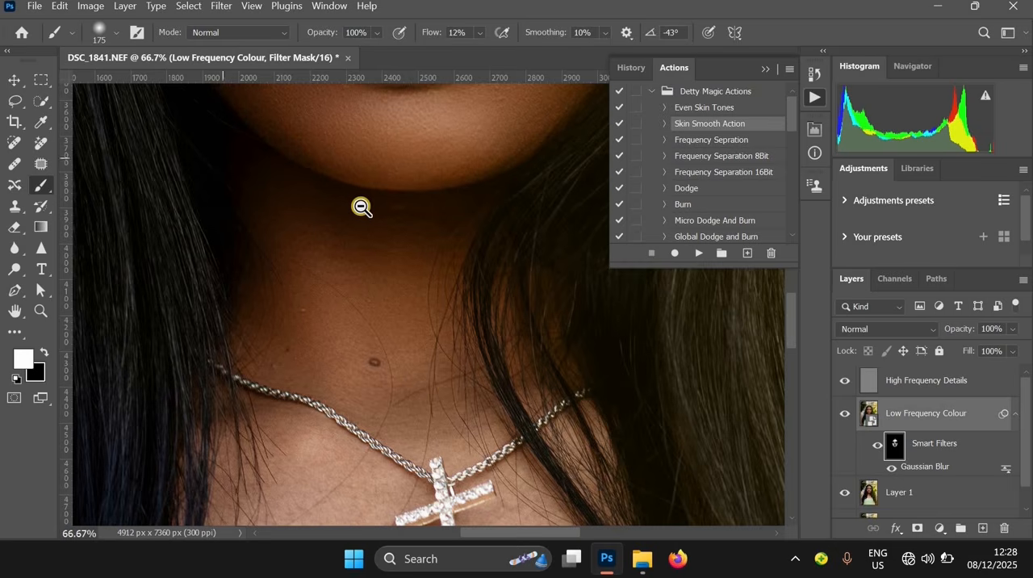
{"action": "left_click", "coordinate": [369, 258], "text": "alt"}
{"action": "left_click_drag", "start_coordinate": [449, 277], "coordinate": [462, 186]}
{"action": "left_click", "coordinate": [432, 226], "text": "alt"}
{"action": "left_click_drag", "start_coordinate": [364, 243], "coordinate": [422, 200]}
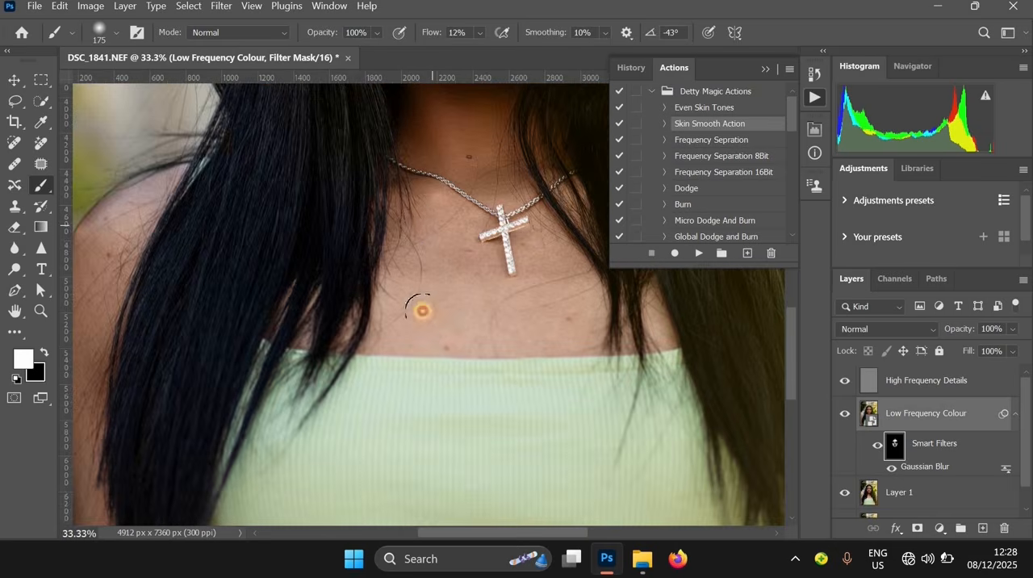
{"action": "left_click", "coordinate": [423, 206], "text": "ctrl"}
{"action": "key", "text": "bracketright"}
{"action": "key", "text": "bracketright"}
{"action": "key", "text": "bracketright"}
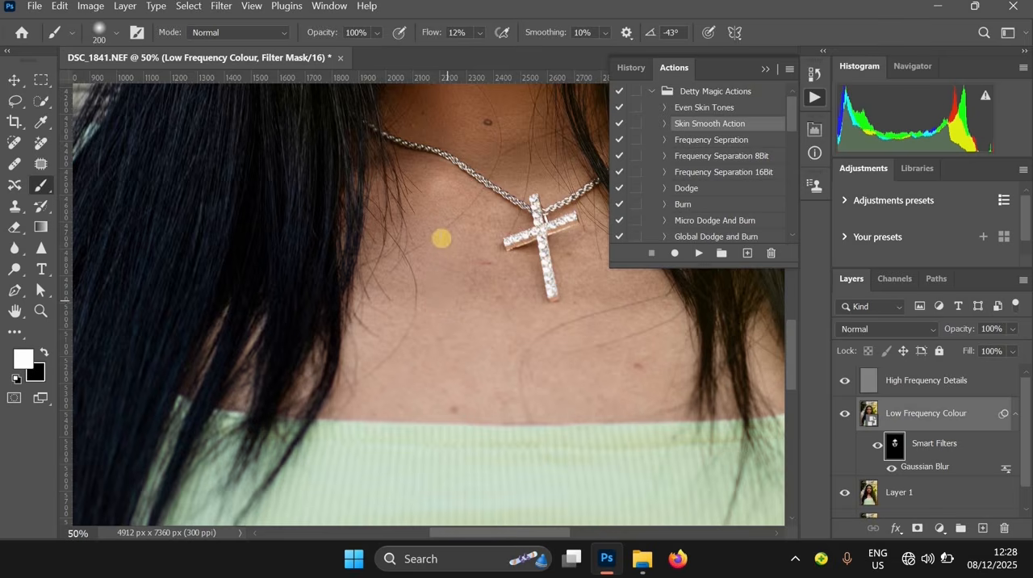
{"action": "left_click_drag", "start_coordinate": [359, 375], "coordinate": [508, 381]}
{"action": "left_click", "coordinate": [478, 254]}
{"action": "left_click_drag", "start_coordinate": [603, 311], "coordinate": [590, 236]}
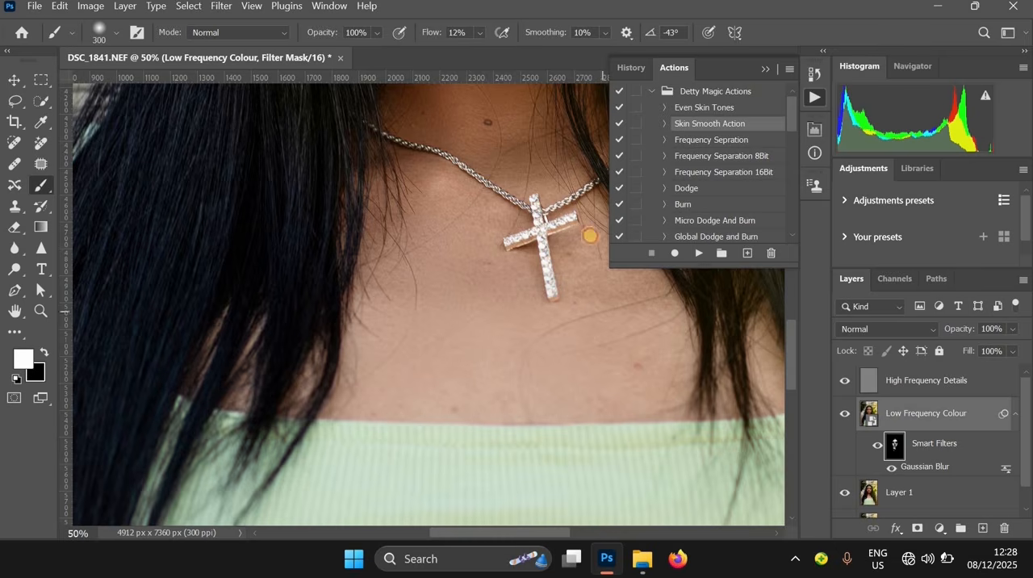
{"action": "left_click_drag", "start_coordinate": [578, 276], "coordinate": [578, 240]}
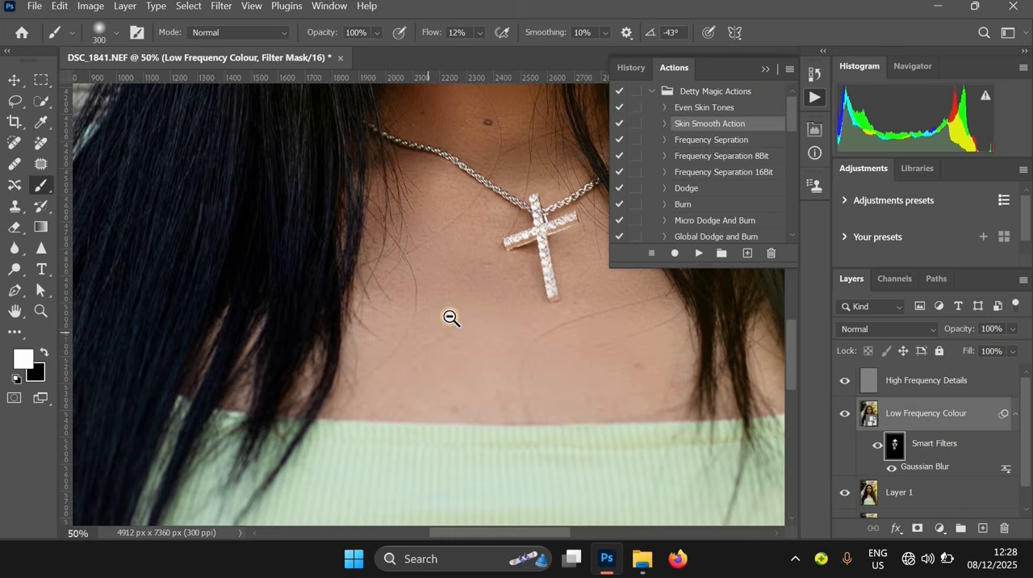
Reduce the brush to 200 and paint the filter mask over the untattooed shoulder and arm
{"action": "scroll", "coordinate": [491, 333], "scroll_direction": "down", "scroll_amount": 2}
{"action": "left_click_drag", "start_coordinate": [470, 335], "coordinate": [261, 402]}
{"action": "scroll", "coordinate": [535, 288], "scroll_direction": "up", "scroll_amount": 1}
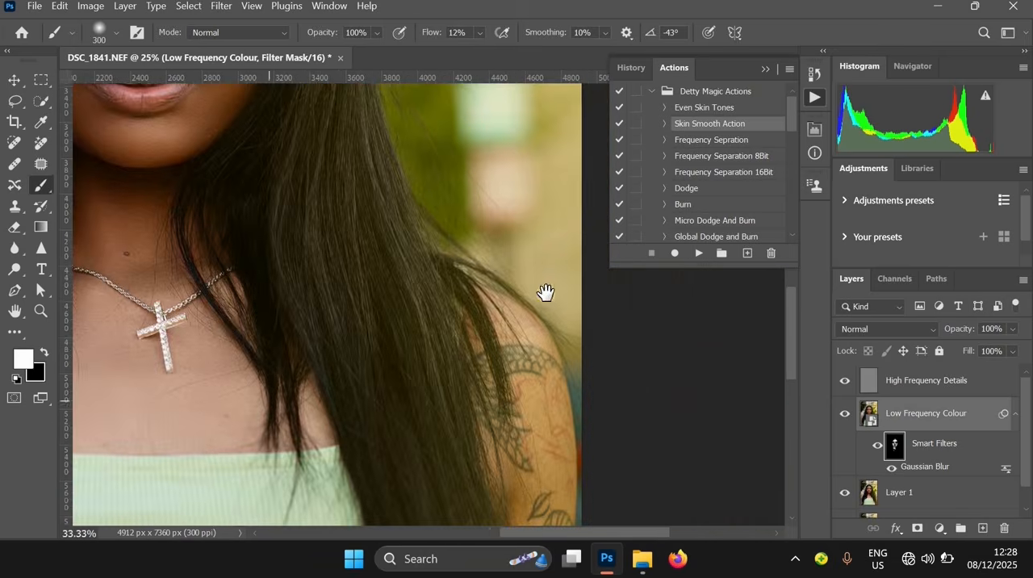
{"action": "left_click_drag", "start_coordinate": [175, 388], "coordinate": [369, 272]}
{"action": "left_click_drag", "start_coordinate": [108, 205], "coordinate": [307, 148]}
{"action": "scroll", "coordinate": [306, 147], "scroll_direction": "up", "scroll_amount": 1}
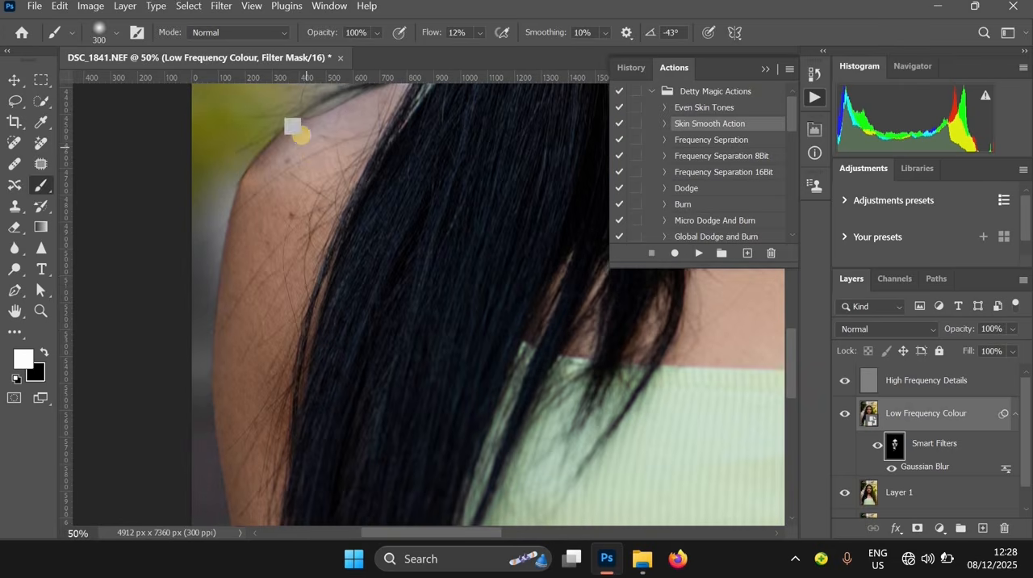
{"action": "key", "text": "bracketleft"}
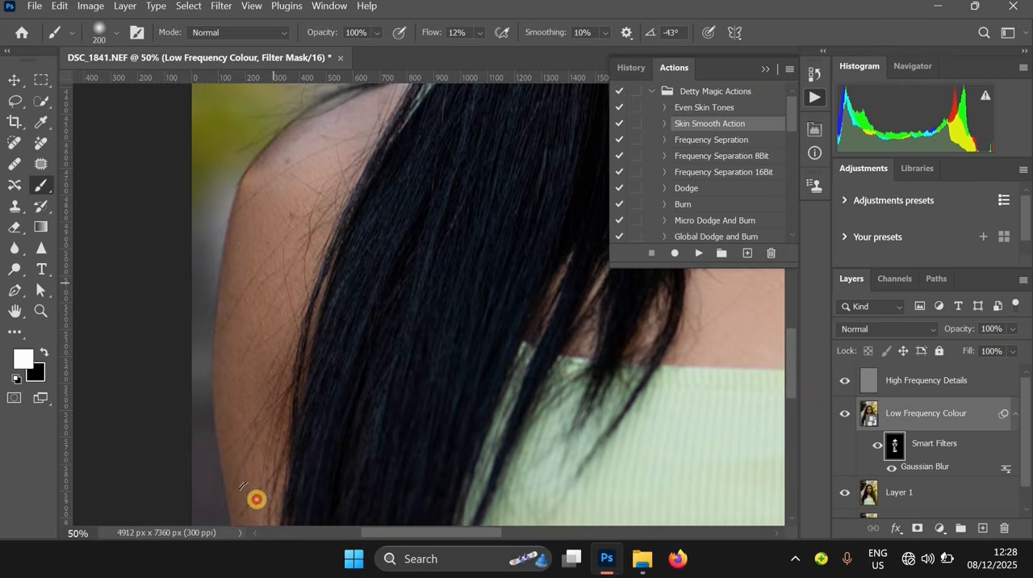
{"action": "mouse_move", "coordinate": [199, 248]}
{"action": "left_mouse_down"}
{"action": "mouse_move", "coordinate": [196, 173]}
{"action": "mouse_move", "coordinate": [219, 379]}
{"action": "mouse_move", "coordinate": [181, 138]}
{"action": "mouse_move", "coordinate": [229, 278]}
{"action": "mouse_move", "coordinate": [254, 444]}
{"action": "mouse_move", "coordinate": [308, 225]}
{"action": "mouse_move", "coordinate": [327, 428]}
{"action": "mouse_move", "coordinate": [267, 164]}
{"action": "mouse_move", "coordinate": [309, 409]}
{"action": "mouse_move", "coordinate": [313, 221]}
{"action": "mouse_move", "coordinate": [356, 422]}
{"action": "mouse_move", "coordinate": [325, 295]}
{"action": "mouse_move", "coordinate": [359, 300]}
{"action": "mouse_move", "coordinate": [349, 343]}
{"action": "mouse_move", "coordinate": [301, 367]}
{"action": "mouse_move", "coordinate": [288, 482]}
{"action": "mouse_move", "coordinate": [310, 479]}
{"action": "mouse_move", "coordinate": [289, 396]}
{"action": "mouse_move", "coordinate": [275, 414]}
{"action": "mouse_move", "coordinate": [307, 513]}
{"action": "mouse_move", "coordinate": [348, 490]}
{"action": "mouse_move", "coordinate": [342, 346]}
{"action": "mouse_move", "coordinate": [374, 418]}
{"action": "mouse_move", "coordinate": [370, 522]}
{"action": "mouse_move", "coordinate": [356, 344]}
{"action": "mouse_move", "coordinate": [364, 476]}
{"action": "mouse_move", "coordinate": [340, 313]}
{"action": "mouse_move", "coordinate": [304, 414]}
{"action": "mouse_move", "coordinate": [258, 264]}
{"action": "left_mouse_up"}
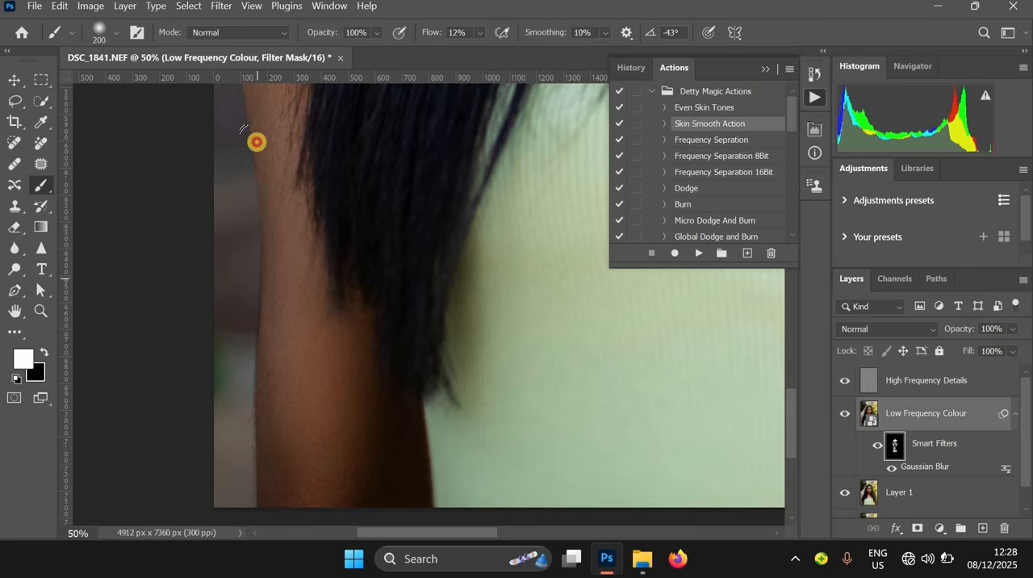
{"action": "left_click", "coordinate": [305, 253], "text": "alt"}
{"action": "left_click", "coordinate": [304, 254], "text": "alt"}
Switch the foreground colour to near-black (010000) and back to white (ffffff) with the face in view
{"action": "left_click_drag", "start_coordinate": [449, 223], "coordinate": [174, 418]}
{"action": "left_click", "coordinate": [525, 290], "text": "ctrl"}
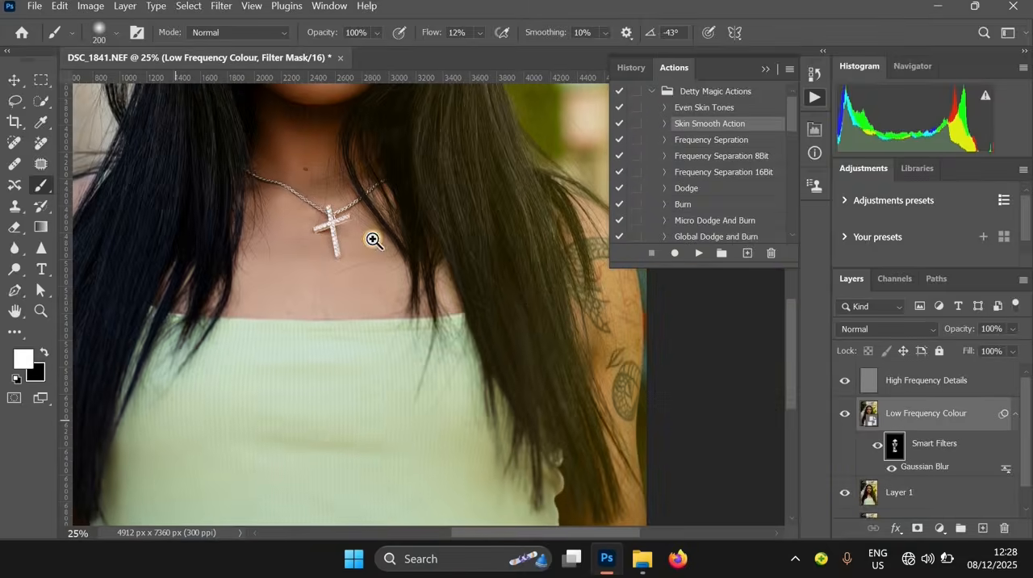
{"action": "left_click_drag", "start_coordinate": [369, 234], "coordinate": [474, 477]}
{"action": "scroll", "coordinate": [374, 231], "scroll_direction": "up", "scroll_amount": 3}
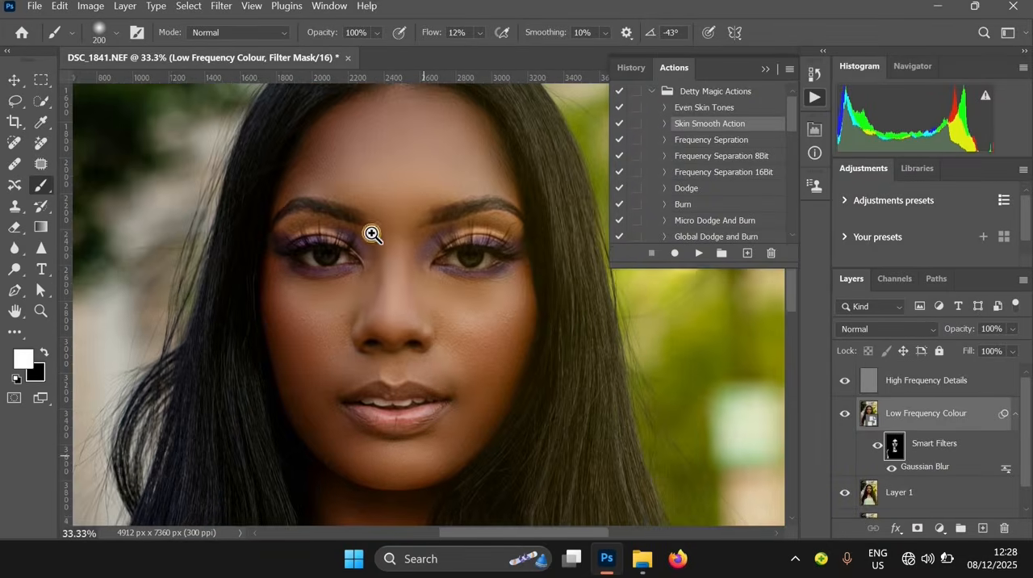
{"action": "left_click", "coordinate": [372, 233], "text": "ctrl"}
{"action": "left_click", "coordinate": [397, 291], "text": "ctrl"}
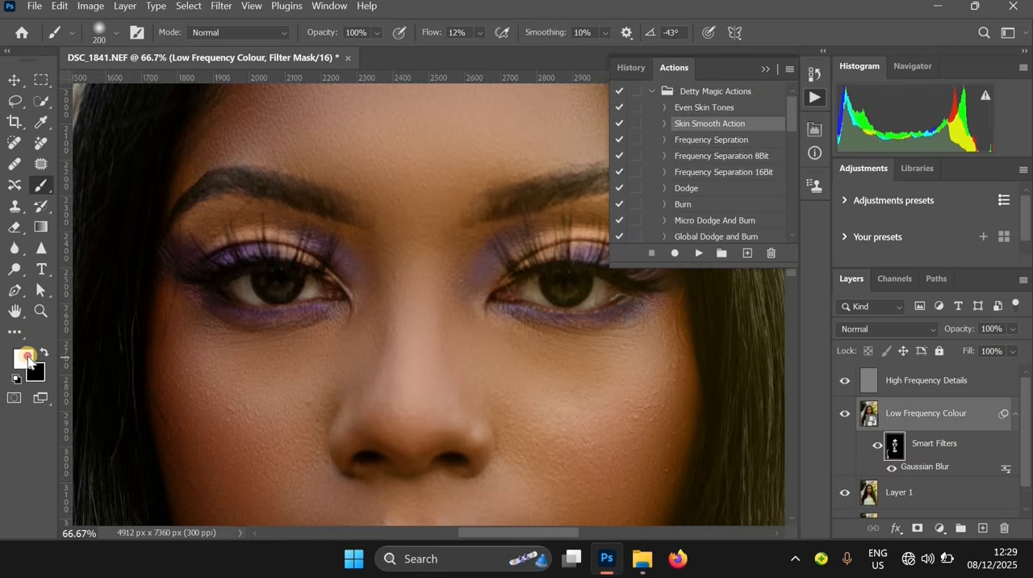
{"action": "left_click", "coordinate": [28, 357]}
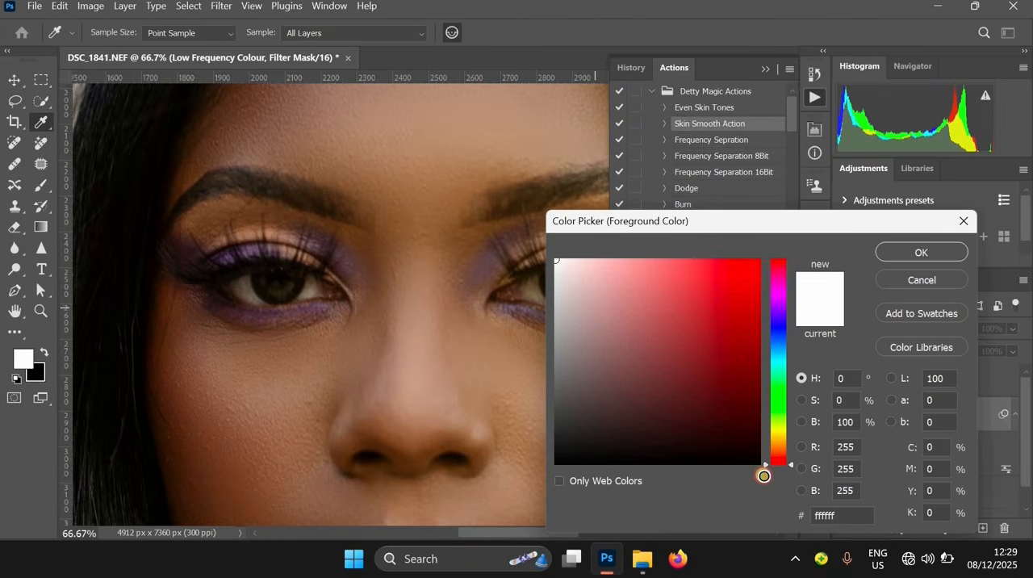
{"action": "left_click", "coordinate": [763, 475]}
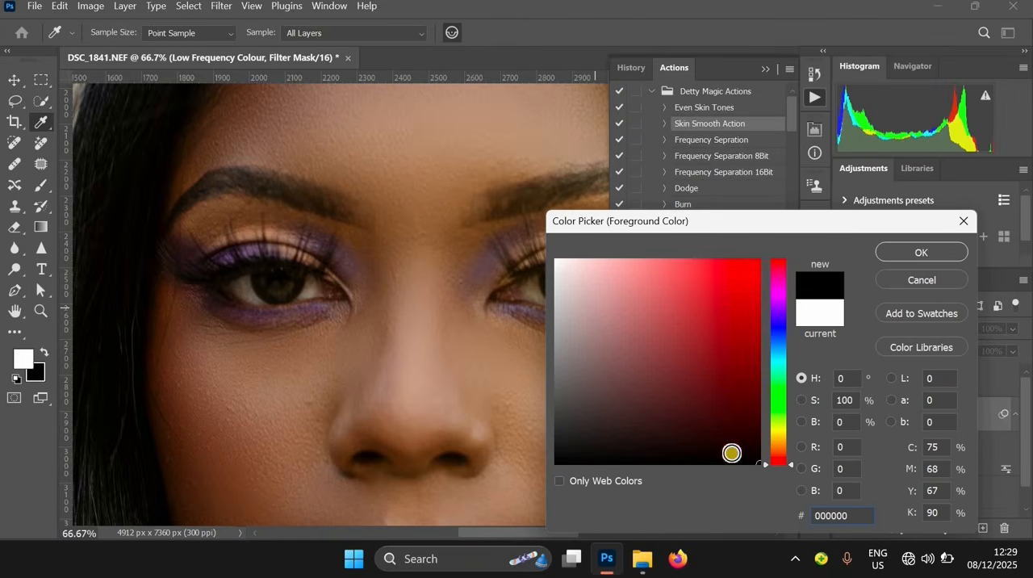
{"action": "left_click", "coordinate": [921, 252]}
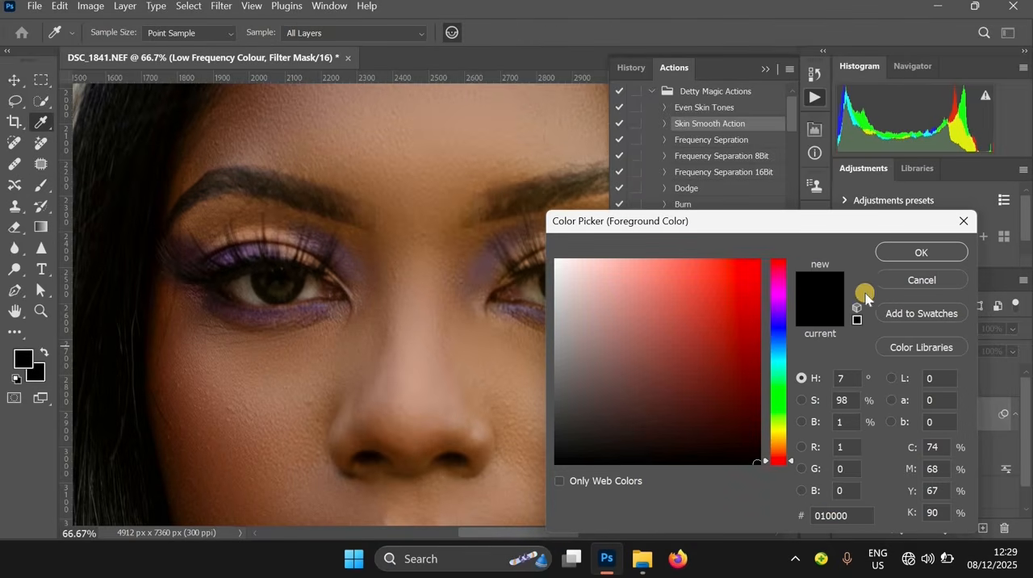
{"action": "left_click_drag", "start_coordinate": [537, 254], "coordinate": [539, 252]}
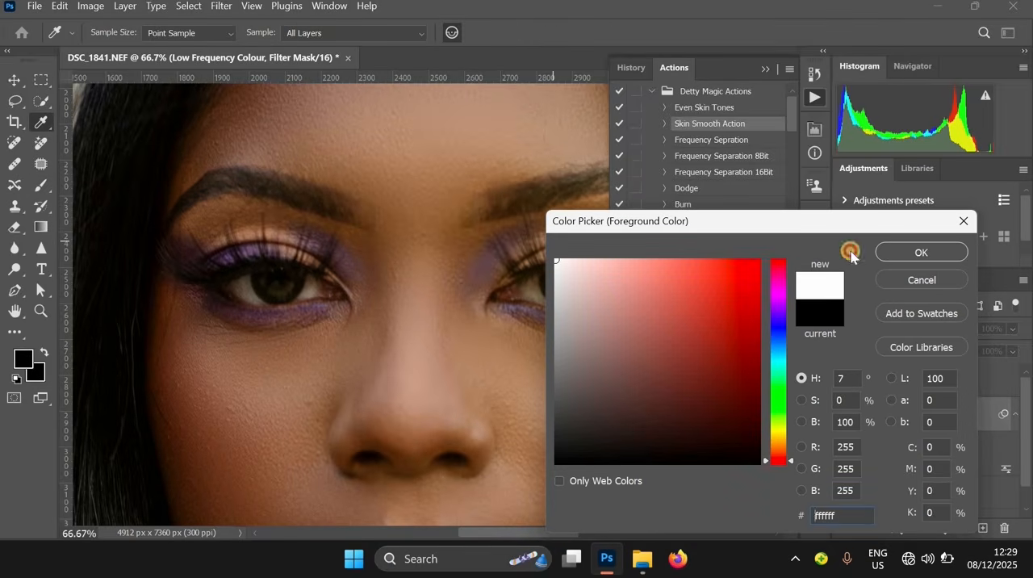
{"action": "left_click", "coordinate": [889, 252]}
Check the smoothed skin across the forehead, cheeks, chin and neck
{"action": "left_click", "coordinate": [479, 290], "text": "alt"}
{"action": "left_click", "coordinate": [481, 296], "text": "alt"}
{"action": "left_click_drag", "start_coordinate": [563, 430], "coordinate": [468, 227]}
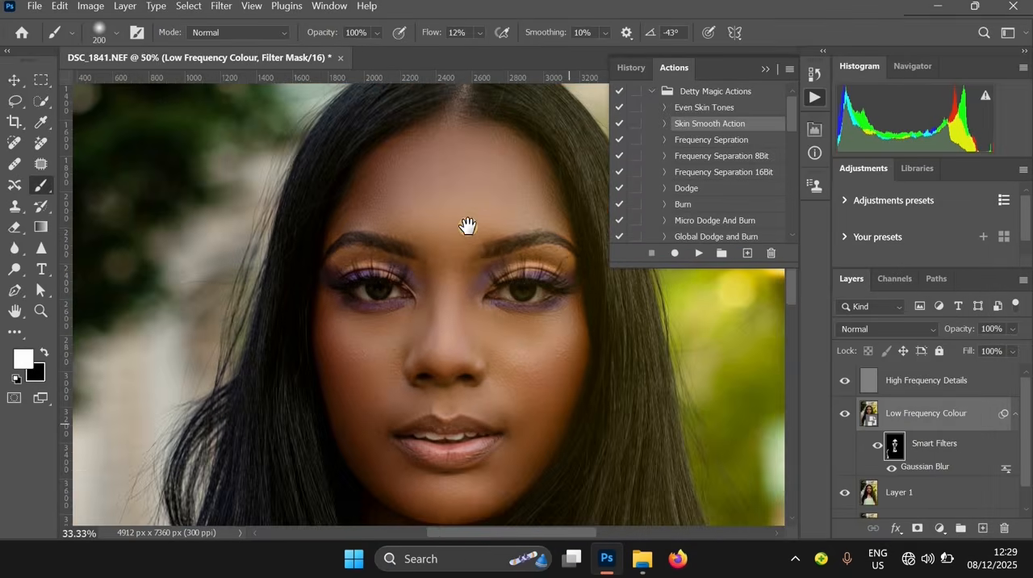
{"action": "left_click_drag", "start_coordinate": [508, 417], "coordinate": [456, 387]}
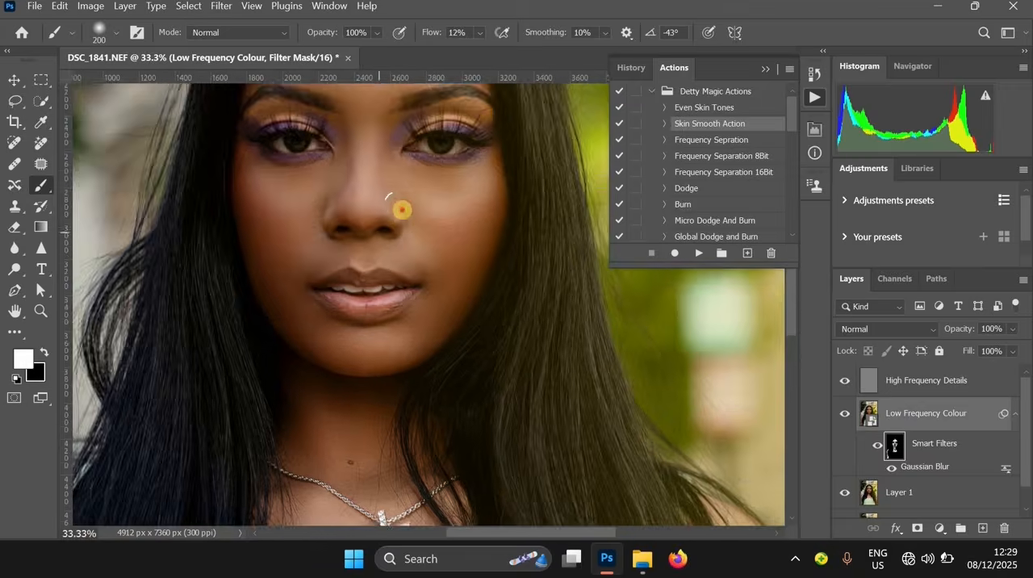
Paint the filter mask over the skin beside the nose and around the tattoos down the lower arm
{"action": "left_click", "coordinate": [400, 207], "text": "ctrl"}
{"action": "left_click", "coordinate": [507, 188], "text": "alt"}
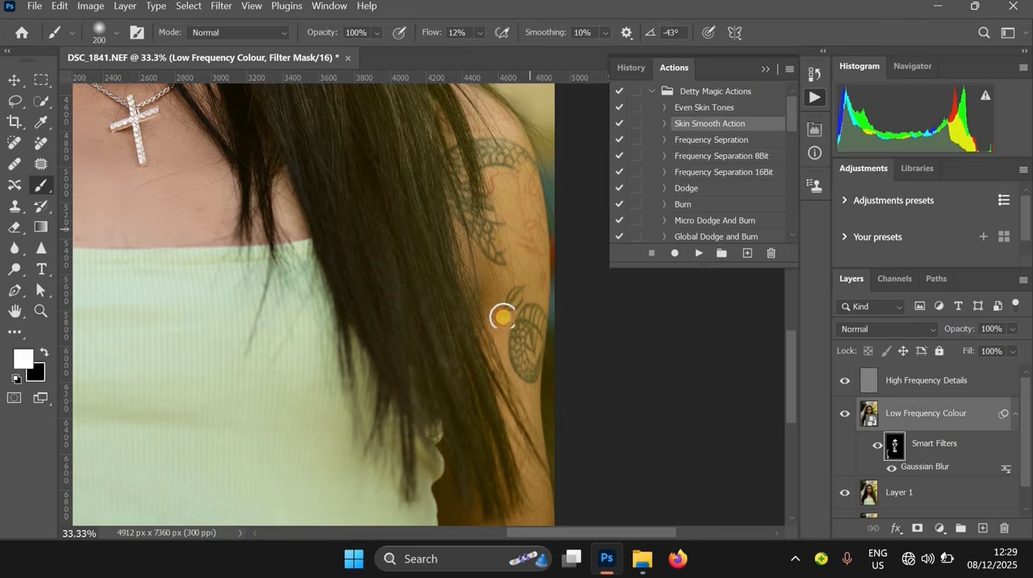
{"action": "scroll", "coordinate": [509, 189], "scroll_direction": "down", "scroll_amount": 4}
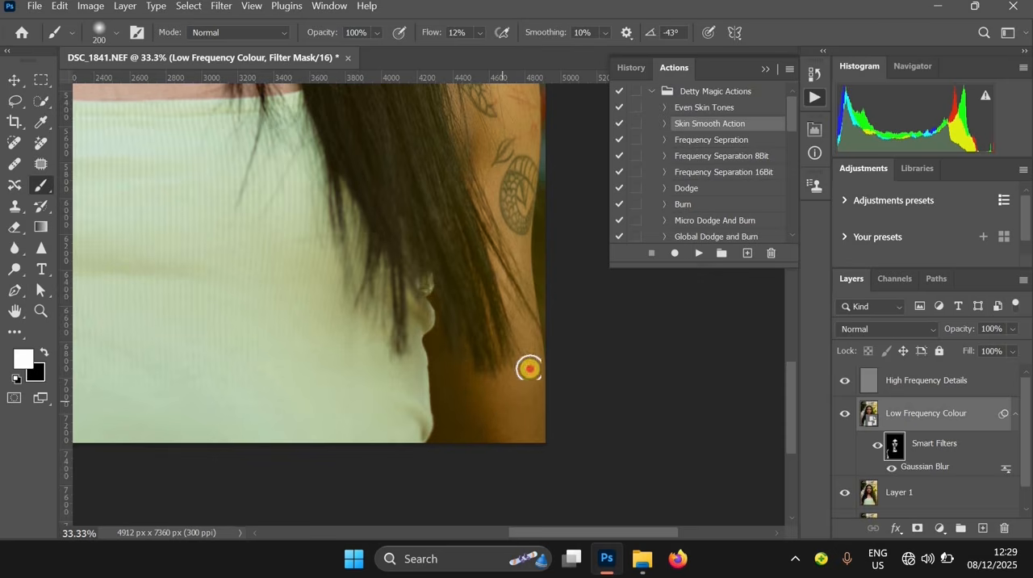
{"action": "left_click_drag", "start_coordinate": [466, 229], "coordinate": [521, 265]}
{"action": "left_click_drag", "start_coordinate": [482, 183], "coordinate": [523, 360]}
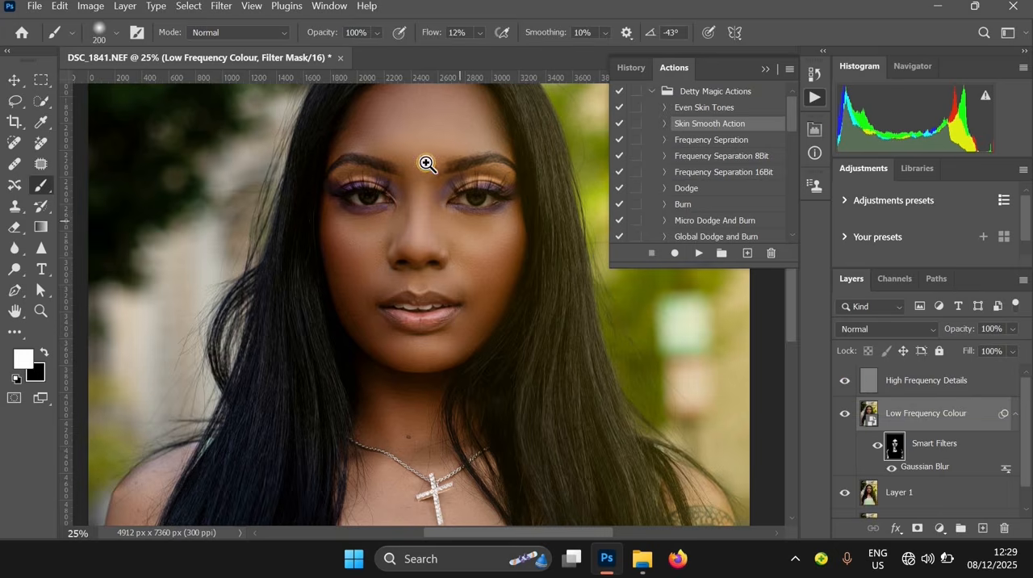
Merge the High Frequency Details, Low Frequency Colour and Layer 1 layers into a single layer above the background
{"action": "scroll", "coordinate": [427, 162], "scroll_direction": "up", "scroll_amount": 1}
{"action": "scroll", "coordinate": [549, 234], "scroll_direction": "up", "scroll_amount": 1}
{"action": "scroll", "coordinate": [537, 284], "scroll_direction": "up", "scroll_amount": 2}
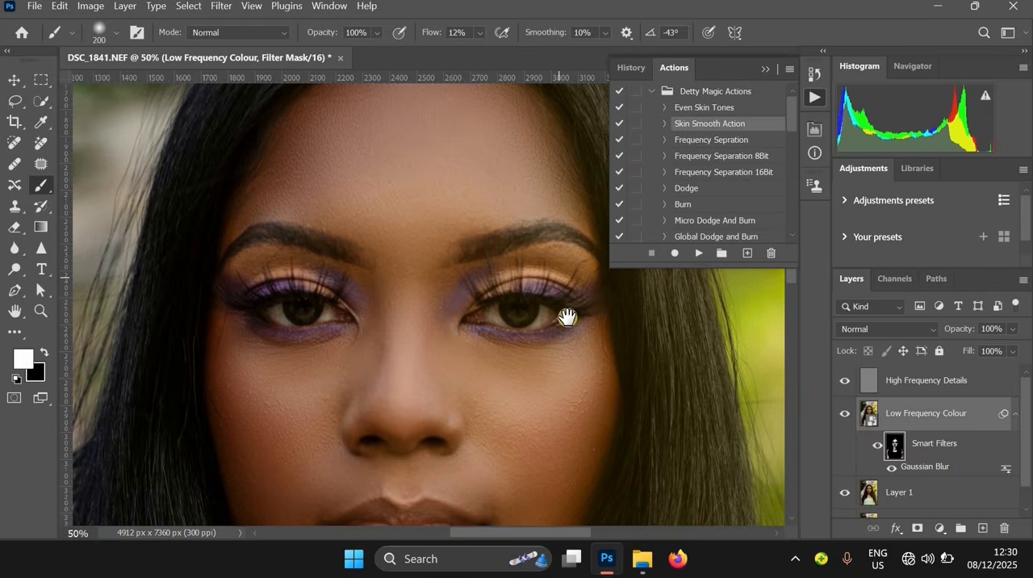
{"action": "scroll", "coordinate": [568, 316], "scroll_direction": "down", "scroll_amount": 1}
{"action": "scroll", "coordinate": [616, 339], "scroll_direction": "down", "scroll_amount": 1}
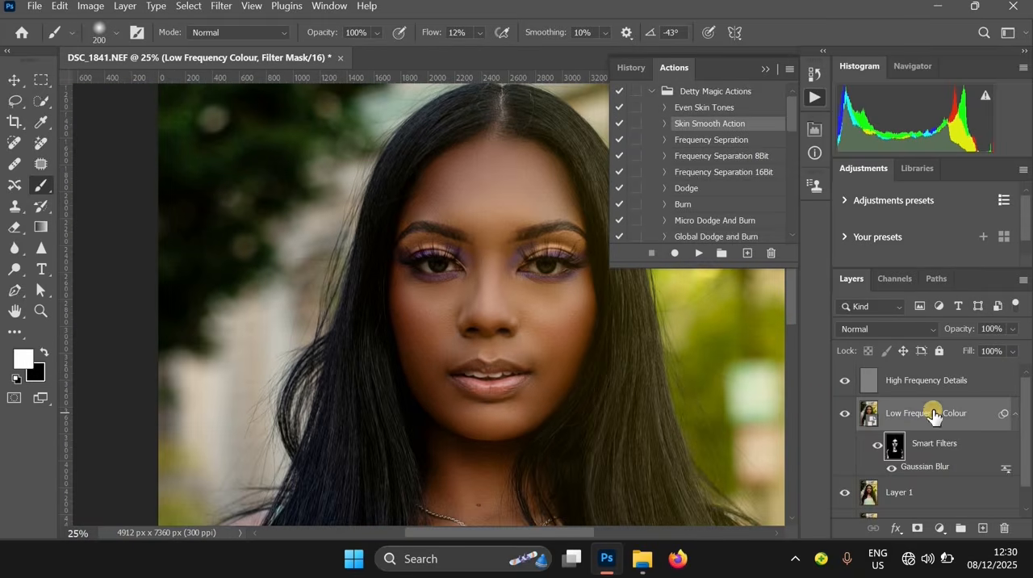
{"action": "left_click", "coordinate": [928, 391]}
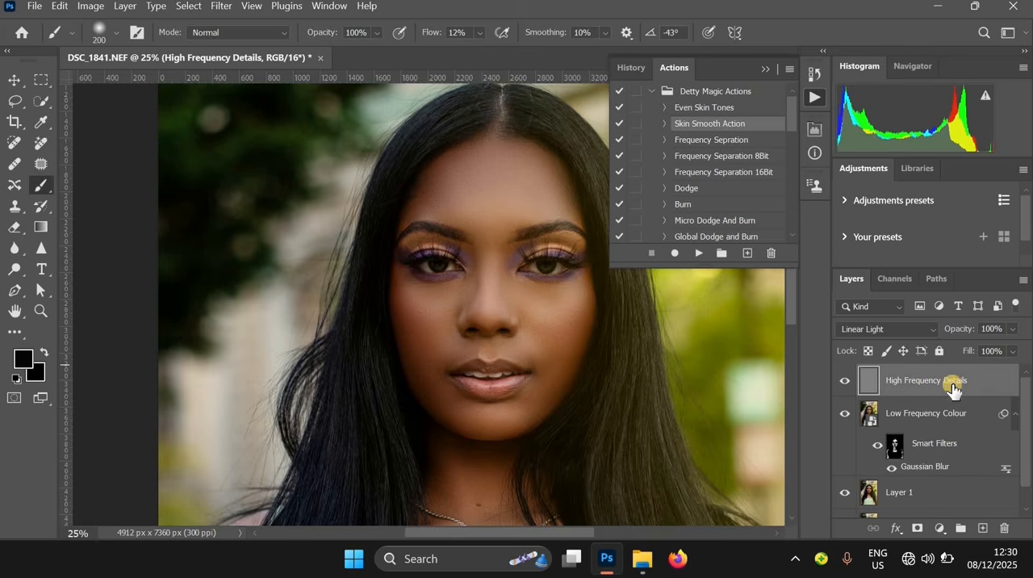
{"action": "left_click", "coordinate": [928, 501]}
{"action": "scroll", "coordinate": [918, 472], "scroll_direction": "down", "scroll_amount": 1}
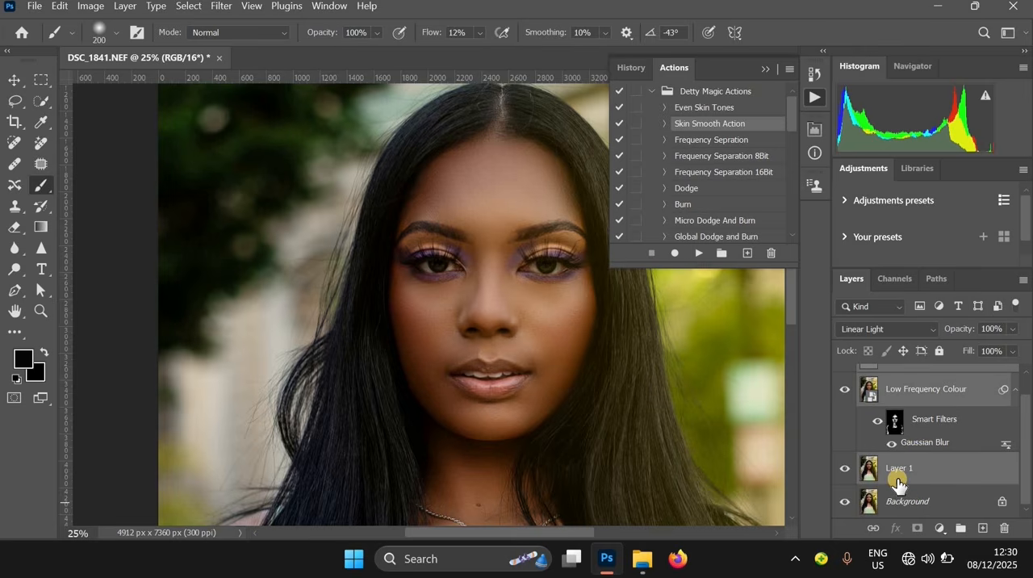
{"action": "scroll", "coordinate": [897, 428], "scroll_direction": "up", "scroll_amount": 1}
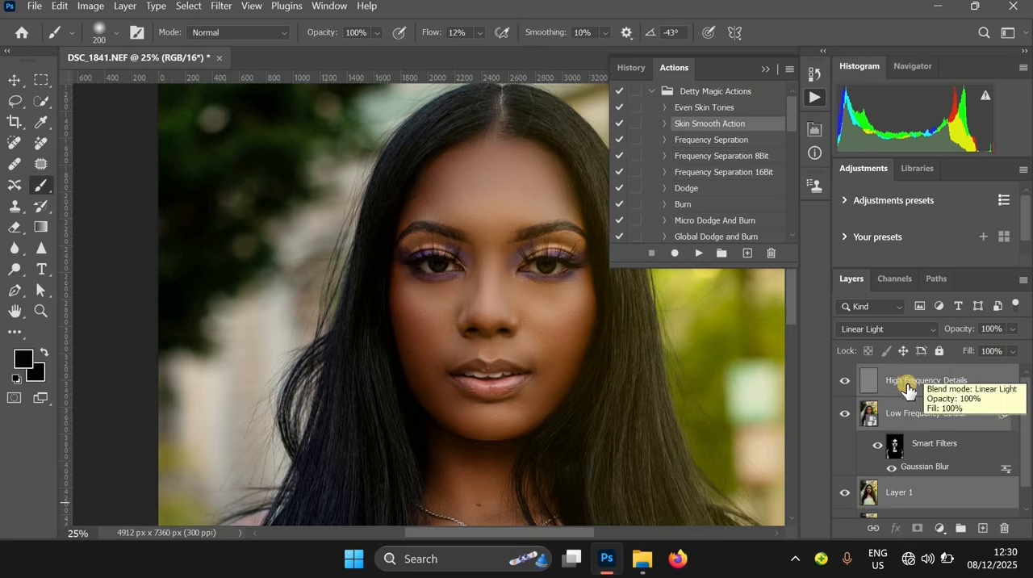
{"action": "key", "text": "ctrl+e"}
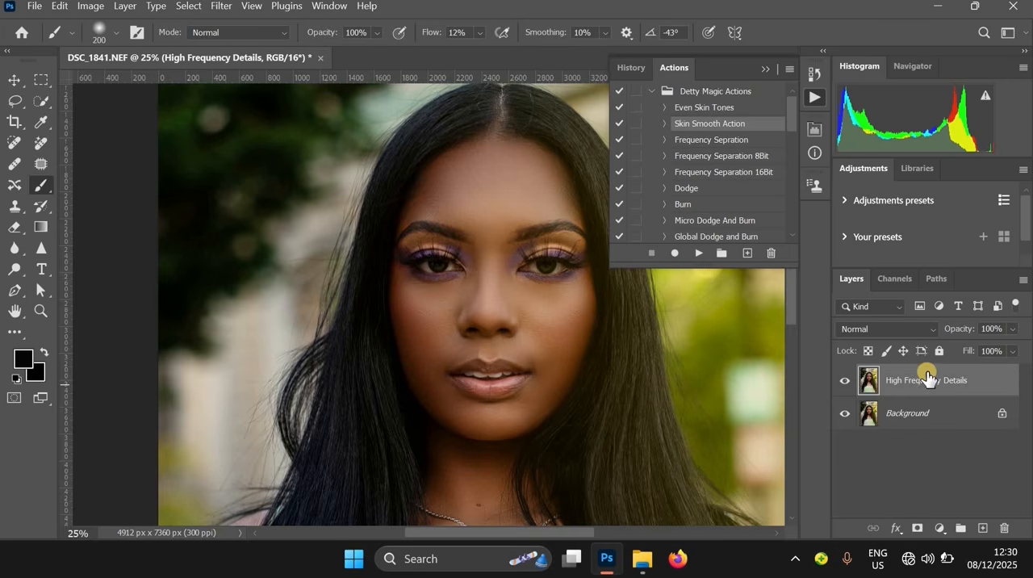
Lower the merged retouching layer's opacity to 66% and inspect the skin texture around the eyes
{"action": "left_click", "coordinate": [1009, 330]}
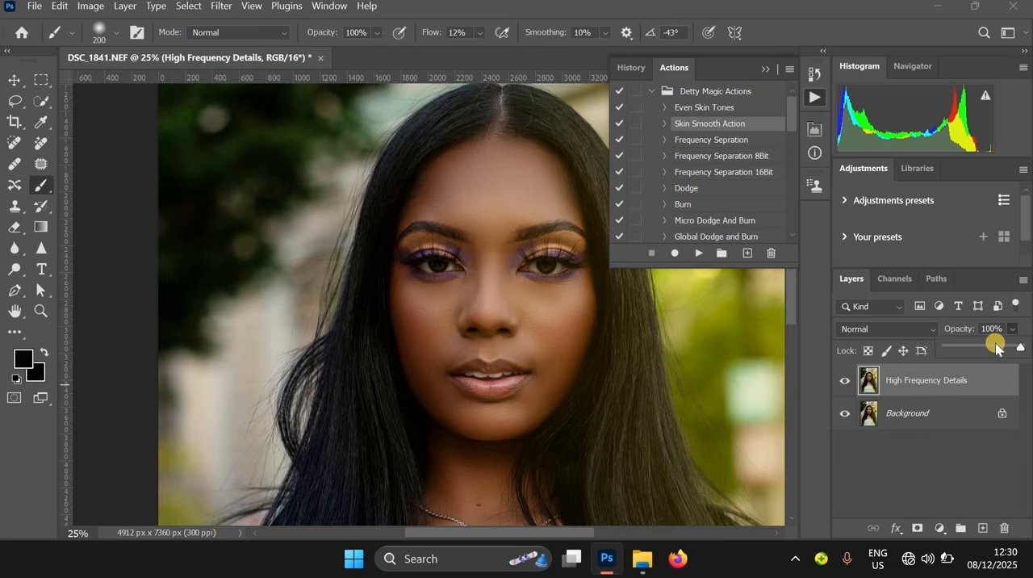
{"action": "left_click", "coordinate": [995, 347]}
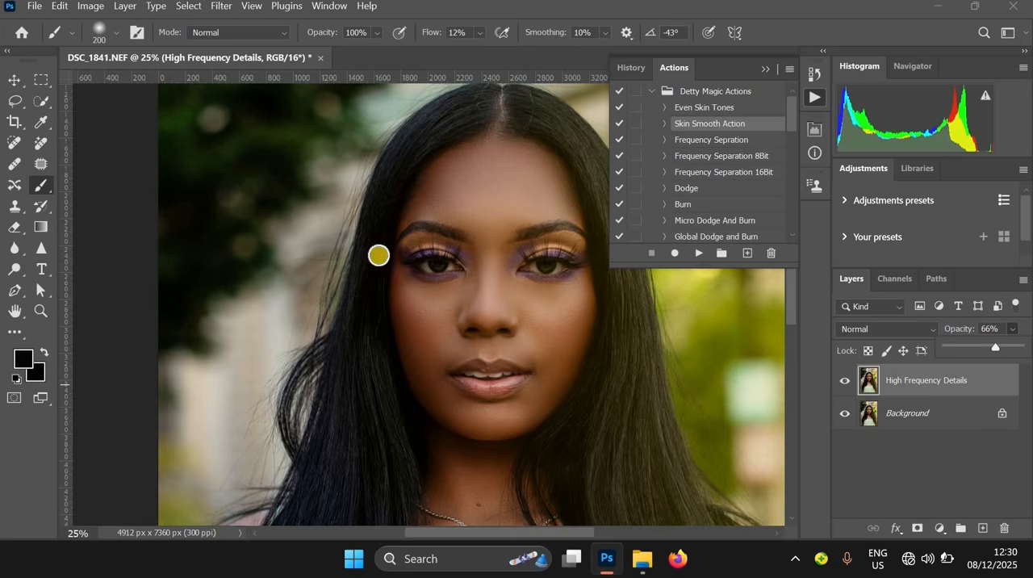
{"action": "left_click", "coordinate": [544, 304], "text": "ctrl"}
{"action": "left_click", "coordinate": [544, 304], "text": "ctrl"}
{"action": "left_click", "coordinate": [544, 304], "text": "ctrl"}
{"action": "left_click", "coordinate": [544, 305], "text": "ctrl"}
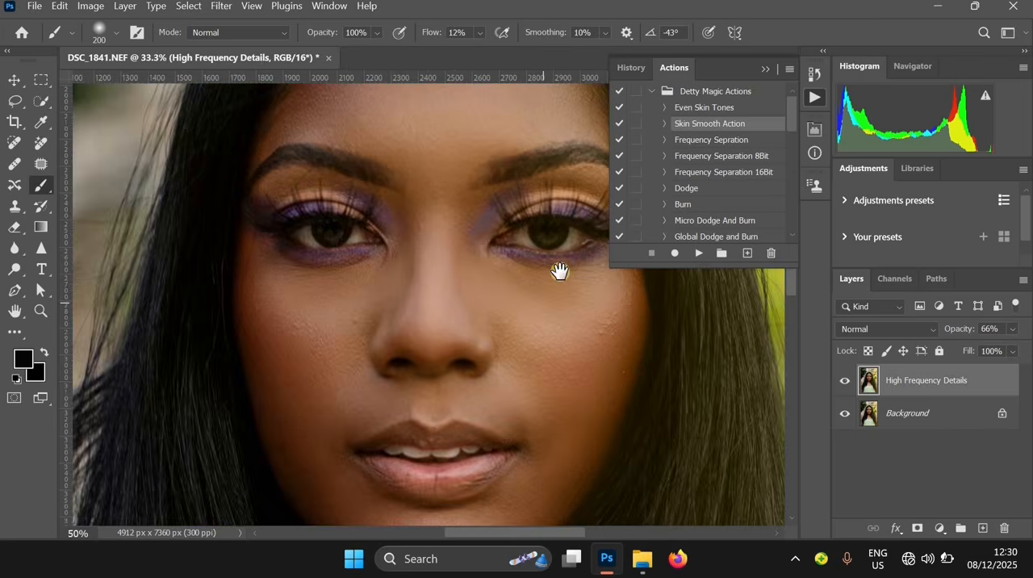
{"action": "left_click_drag", "start_coordinate": [558, 270], "coordinate": [546, 404]}
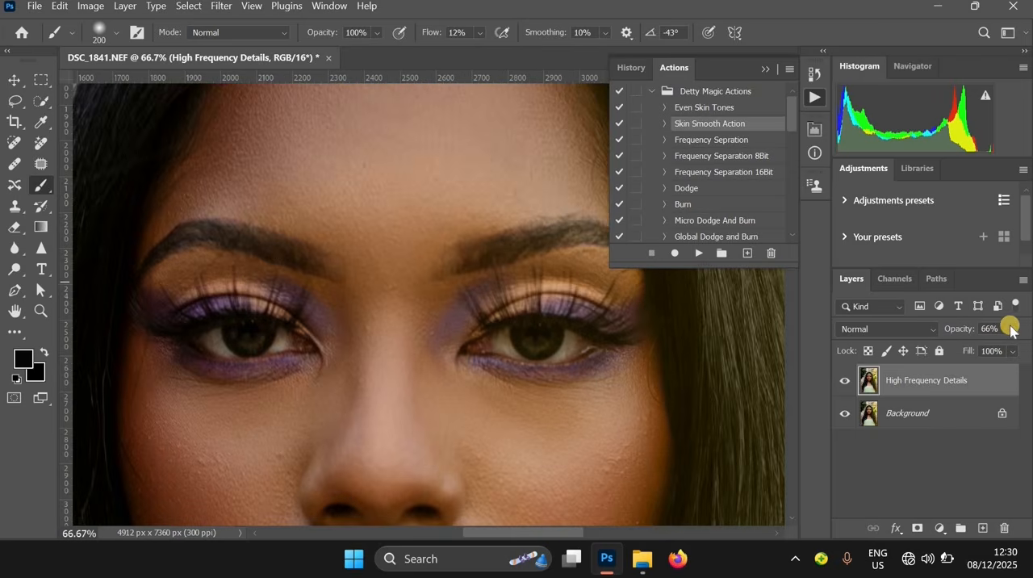
Set the merged retouching layer's opacity to 83%
{"action": "left_click", "coordinate": [1014, 328]}
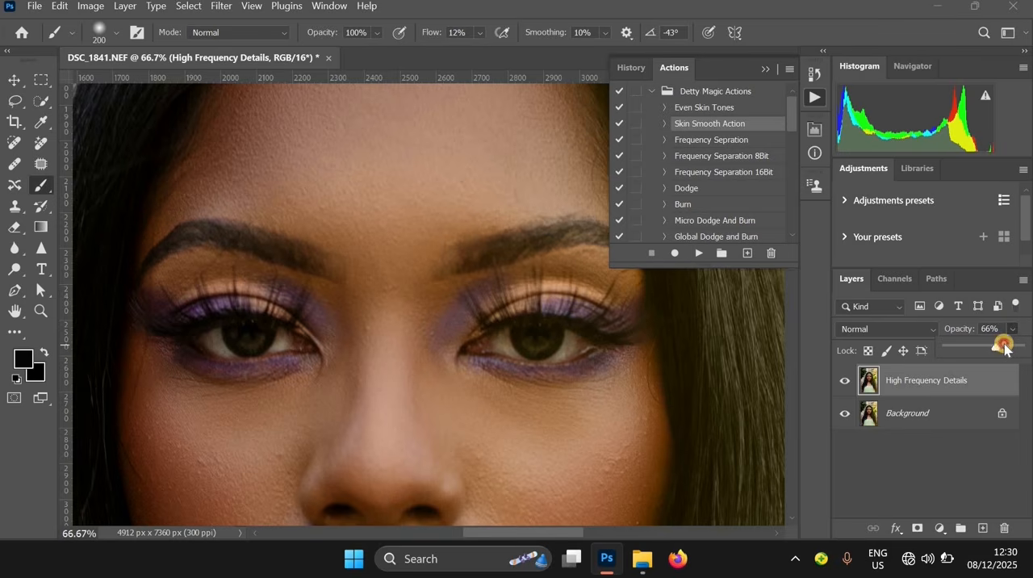
{"action": "left_click_drag", "start_coordinate": [1008, 348], "coordinate": [1011, 347]}
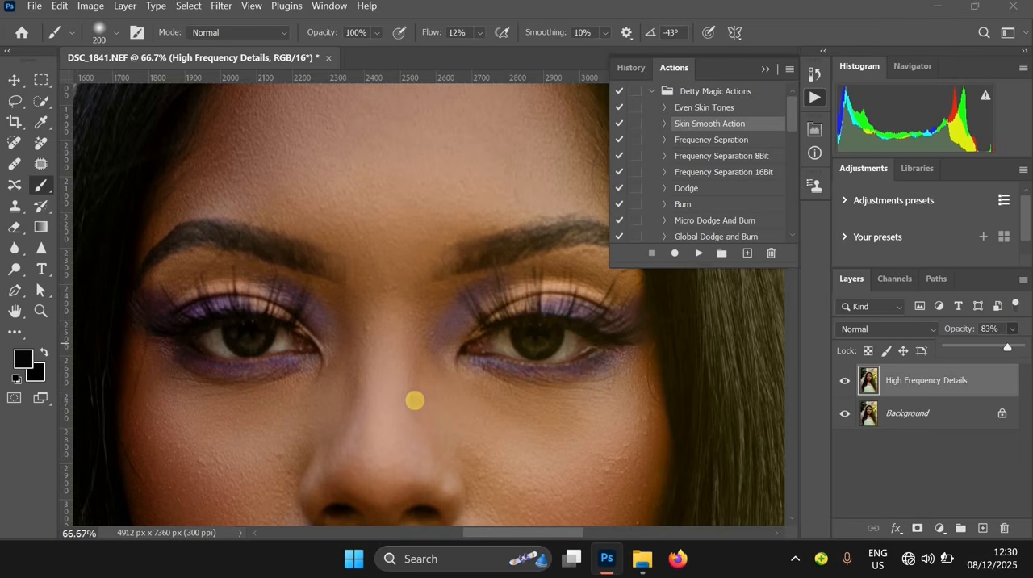
{"action": "left_click", "coordinate": [444, 303], "text": "alt"}
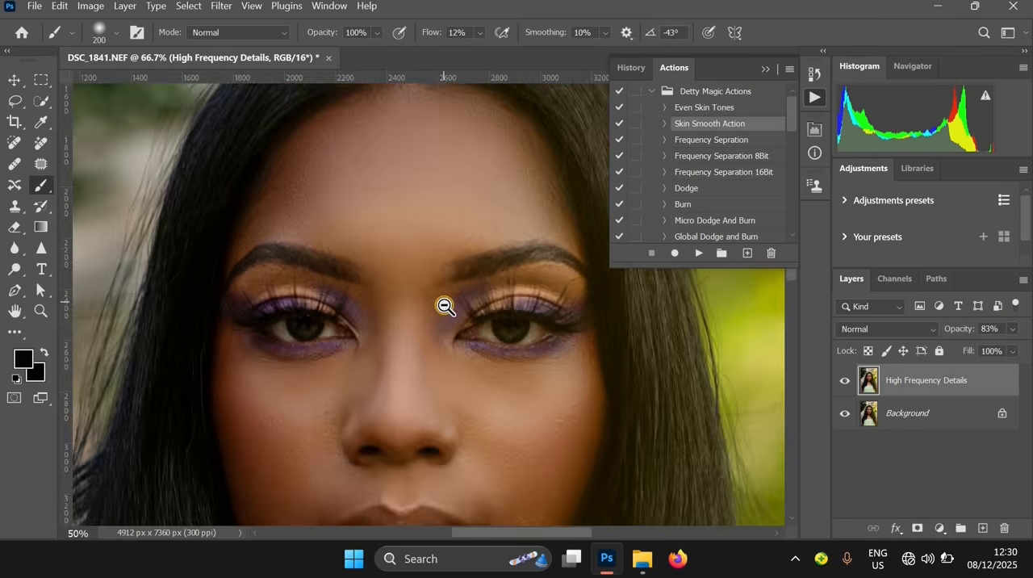
{"action": "left_click", "coordinate": [444, 303], "text": "alt"}
{"action": "left_click", "coordinate": [444, 303], "text": "alt"}
Merge the High Frequency Details layer with the Background layer
{"action": "left_click_drag", "start_coordinate": [561, 477], "coordinate": [515, 244]}
{"action": "scroll", "coordinate": [478, 296], "scroll_direction": "down", "scroll_amount": 1}
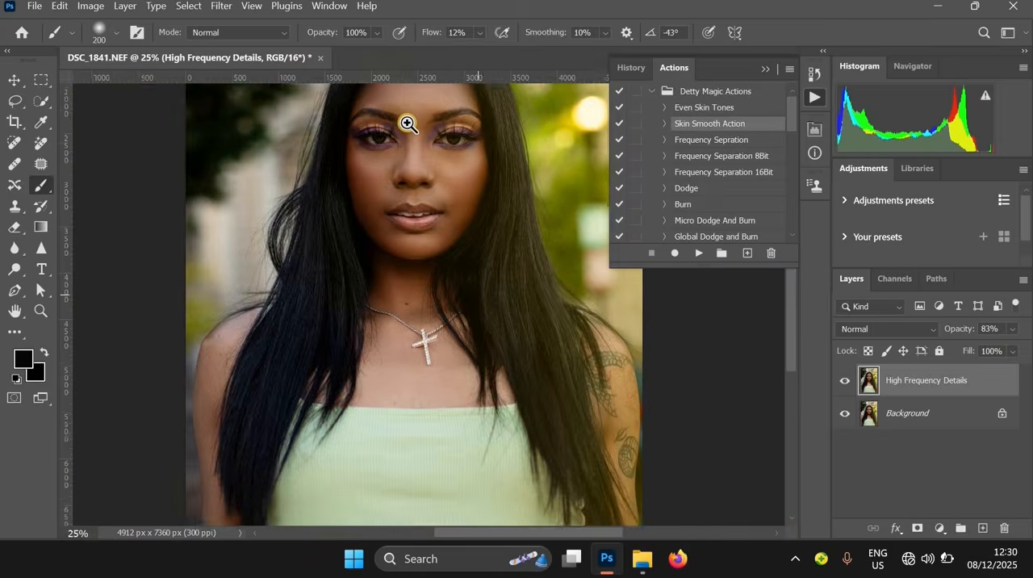
{"action": "scroll", "coordinate": [408, 123], "scroll_direction": "up", "scroll_amount": 3}
{"action": "scroll", "coordinate": [524, 303], "scroll_direction": "down", "scroll_amount": 2}
{"action": "scroll", "coordinate": [526, 303], "scroll_direction": "down", "scroll_amount": 3}
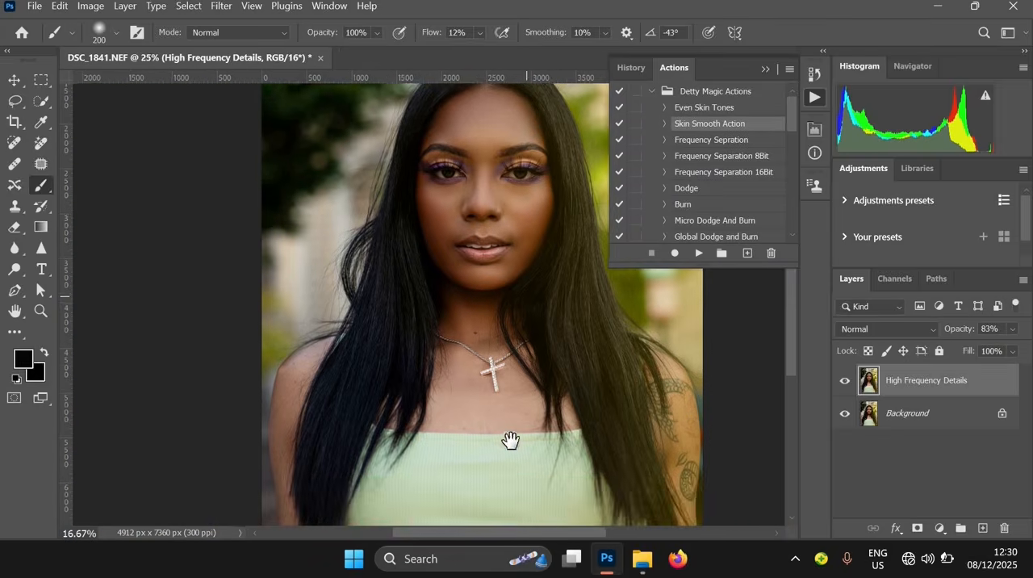
{"action": "left_click", "coordinate": [926, 430]}
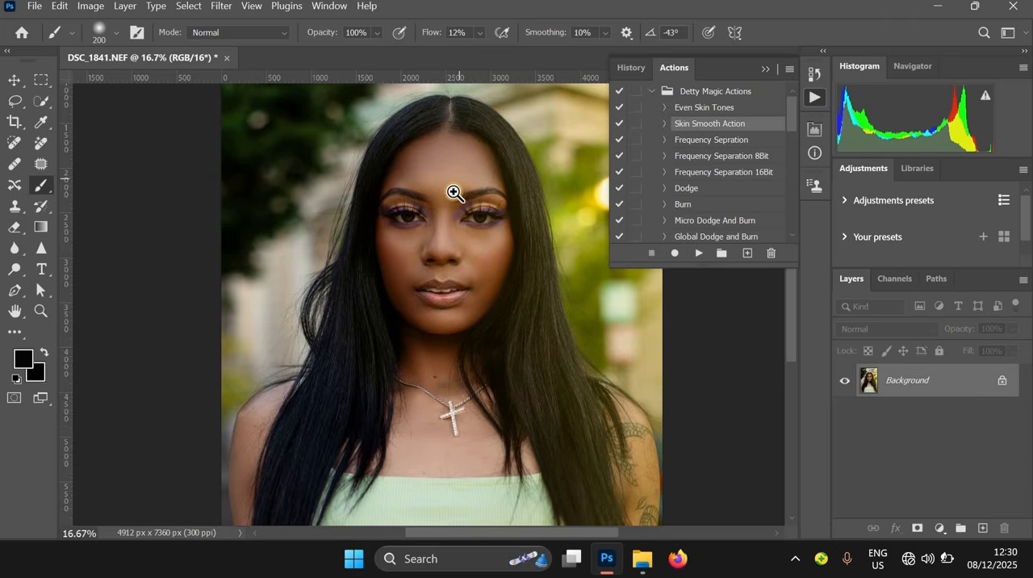
{"action": "scroll", "coordinate": [454, 193], "scroll_direction": "up", "scroll_amount": 2}
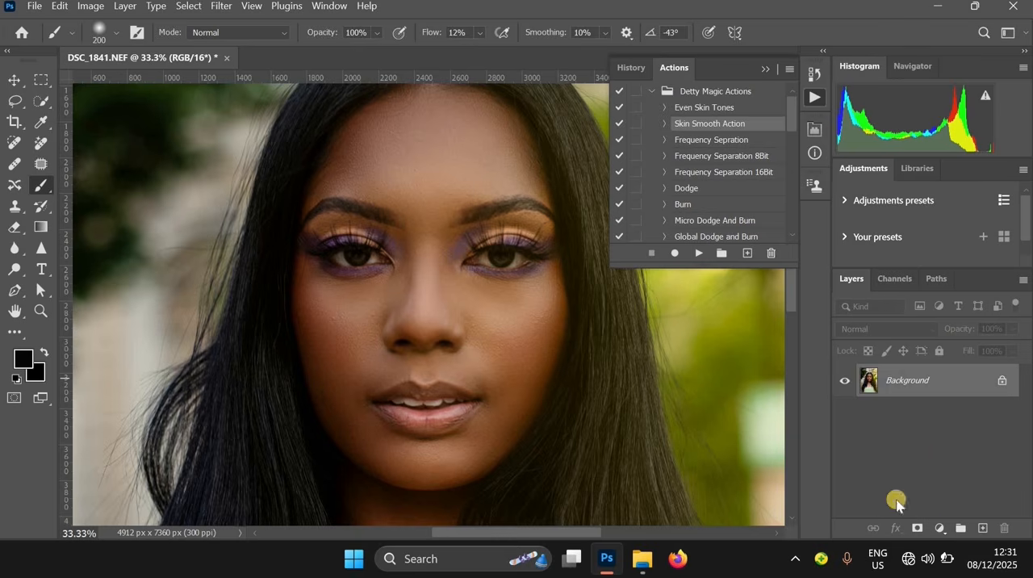
Add a Hue/Saturation adjustment layer with saturation at -81 and invert its mask to black
{"action": "left_click", "coordinate": [941, 529]}
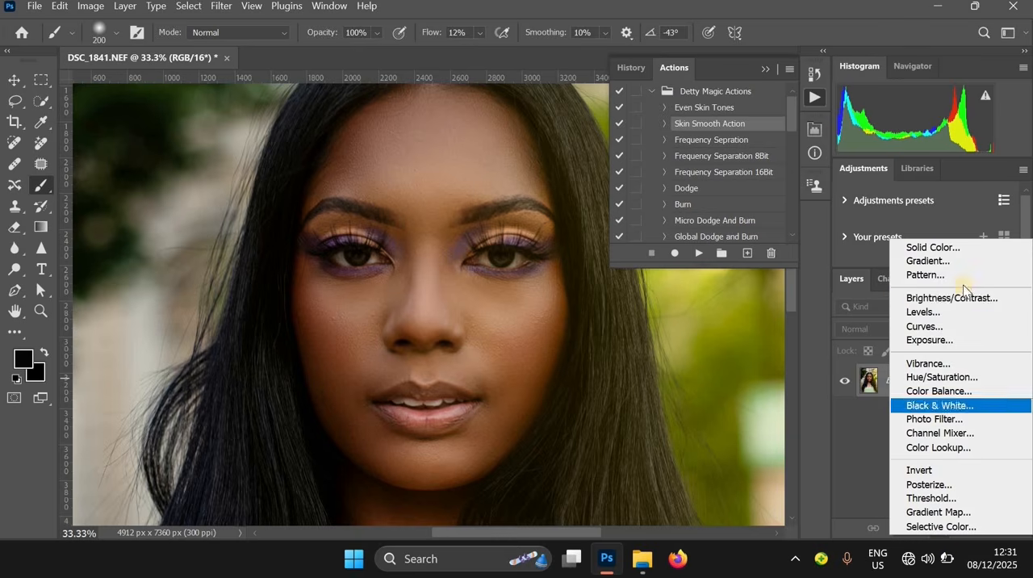
{"action": "left_click", "coordinate": [936, 377]}
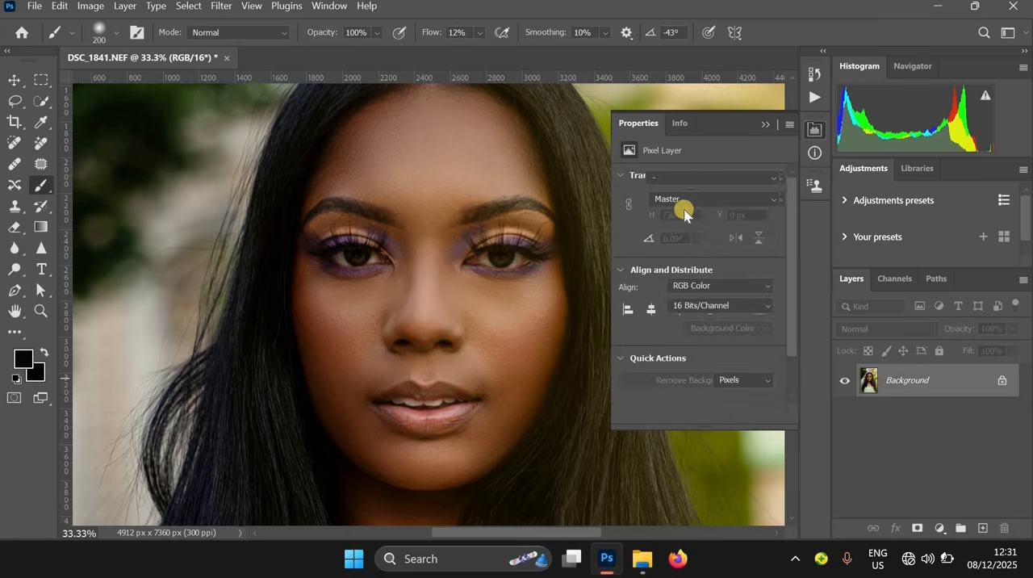
{"action": "left_click", "coordinate": [637, 272]}
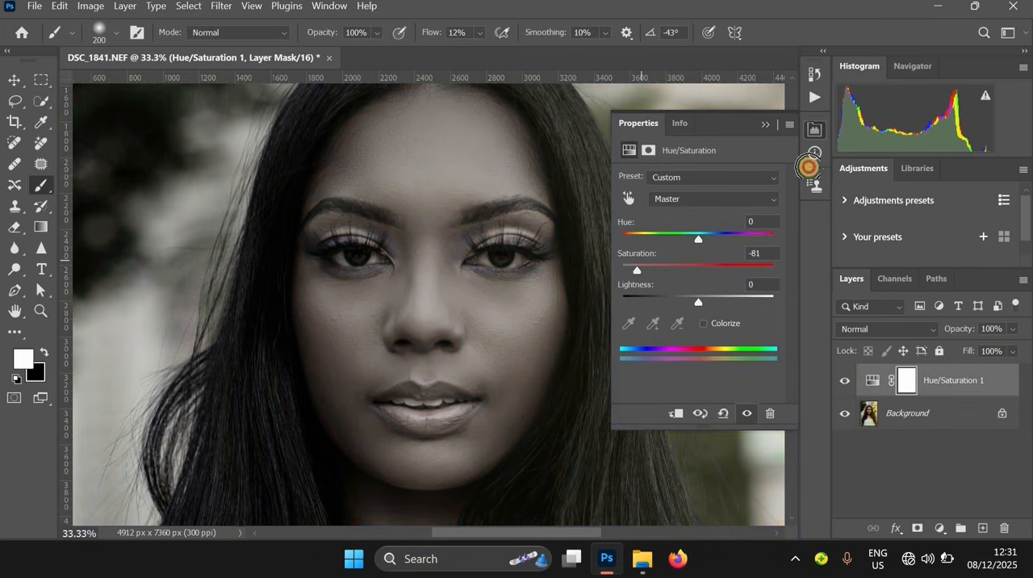
{"action": "left_click", "coordinate": [902, 388]}
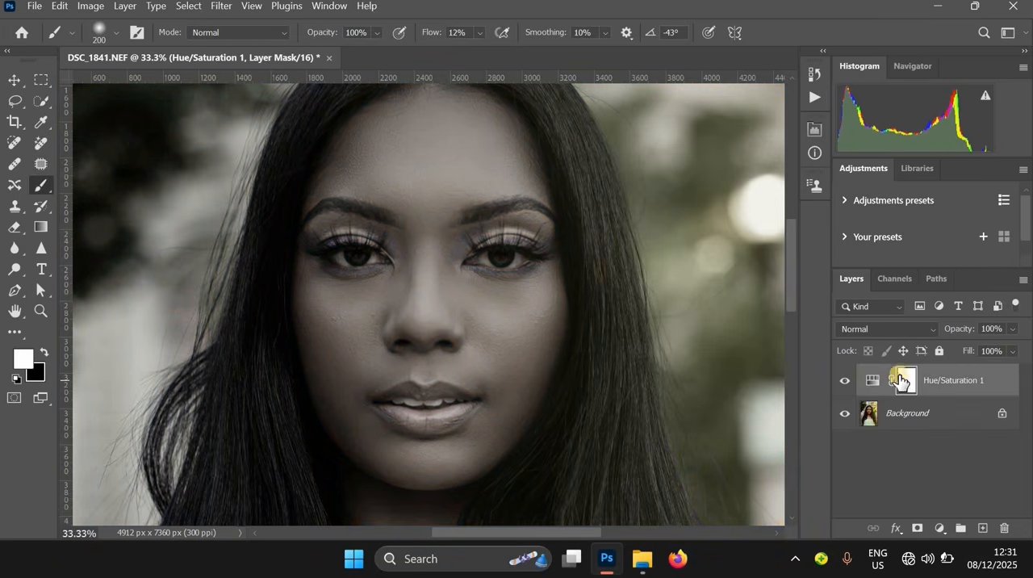
{"action": "key", "text": "ctrl+i"}
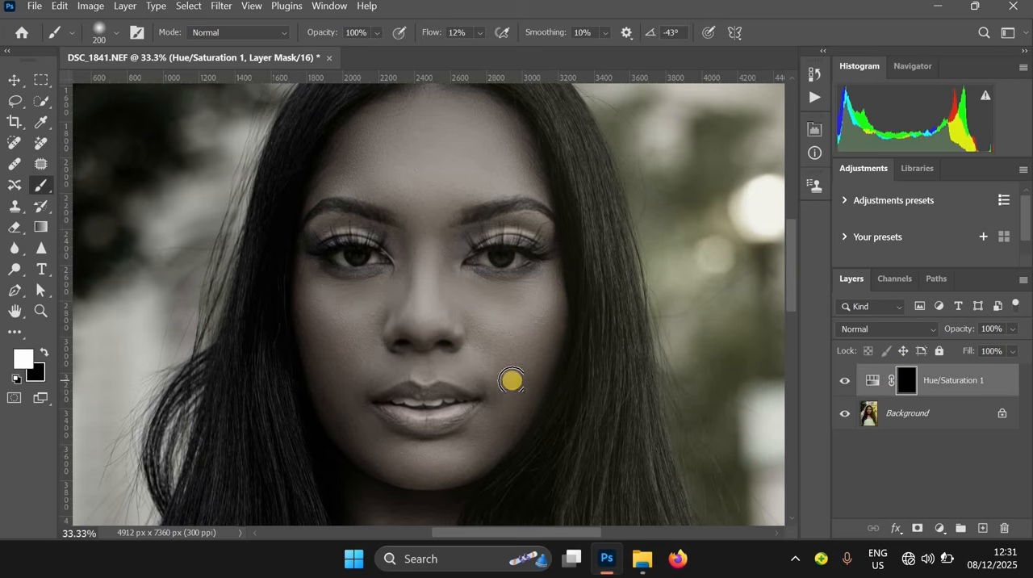
Set the brush to size 40 and flow 100%, and paint the Hue/Saturation mask over the white of the subject's right eye
{"action": "key", "text": "ctrl+plus"}
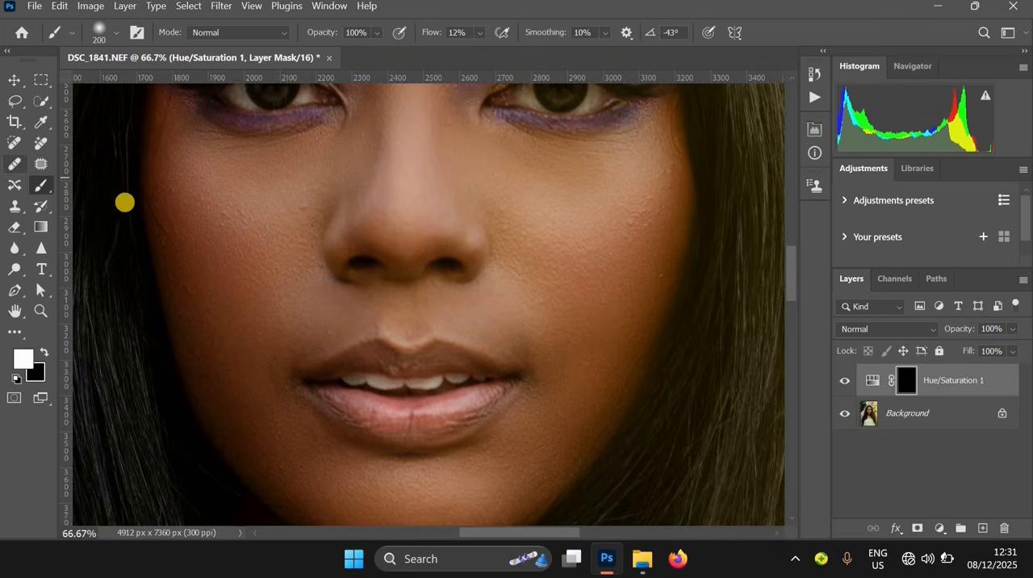
{"action": "key", "text": "bracketleft"}
{"action": "key", "text": "bracketleft"}
{"action": "key", "text": "bracketleft"}
{"action": "key", "text": "bracketleft"}
{"action": "key", "text": "bracketleft"}
{"action": "key", "text": "bracketleft"}
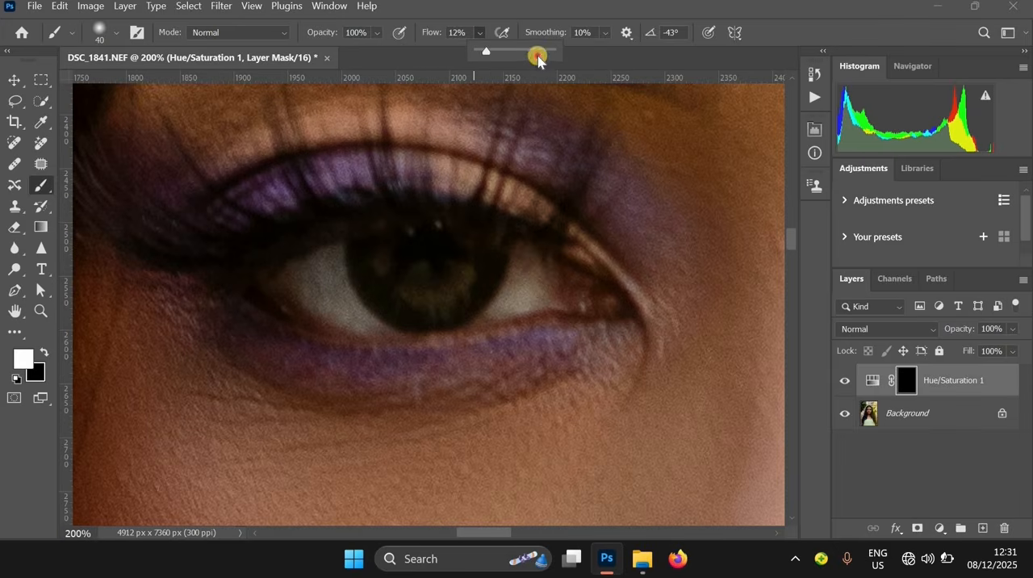
{"action": "left_click_drag", "start_coordinate": [537, 59], "coordinate": [571, 47]}
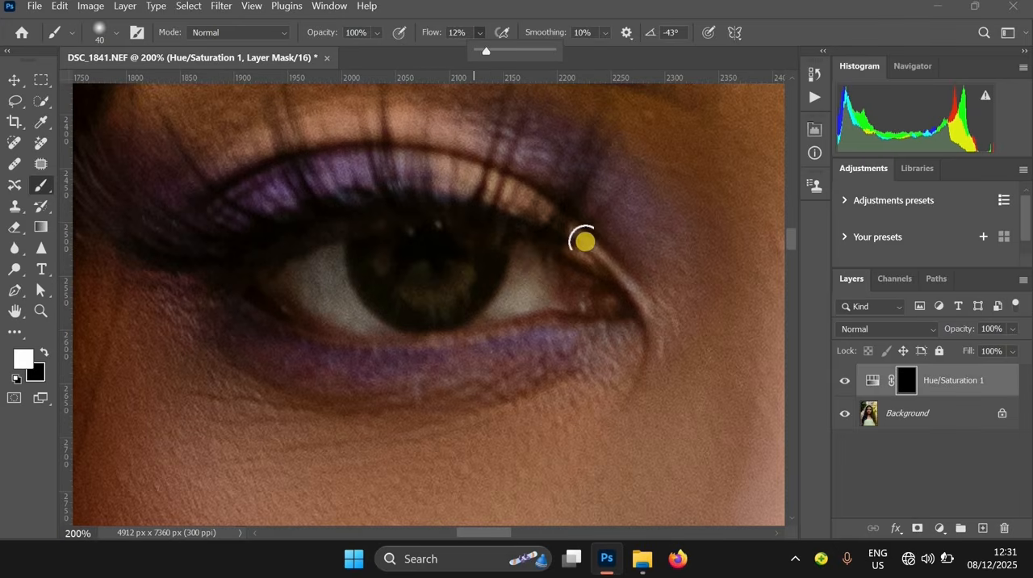
{"action": "mouse_move", "coordinate": [512, 295]}
{"action": "left_mouse_down"}
{"action": "mouse_move", "coordinate": [554, 279]}
{"action": "mouse_move", "coordinate": [484, 296]}
{"action": "mouse_move", "coordinate": [485, 316]}
{"action": "mouse_move", "coordinate": [396, 337]}
{"action": "mouse_move", "coordinate": [294, 276]}
{"action": "mouse_move", "coordinate": [303, 284]}
{"action": "mouse_move", "coordinate": [328, 262]}
{"action": "left_mouse_up"}
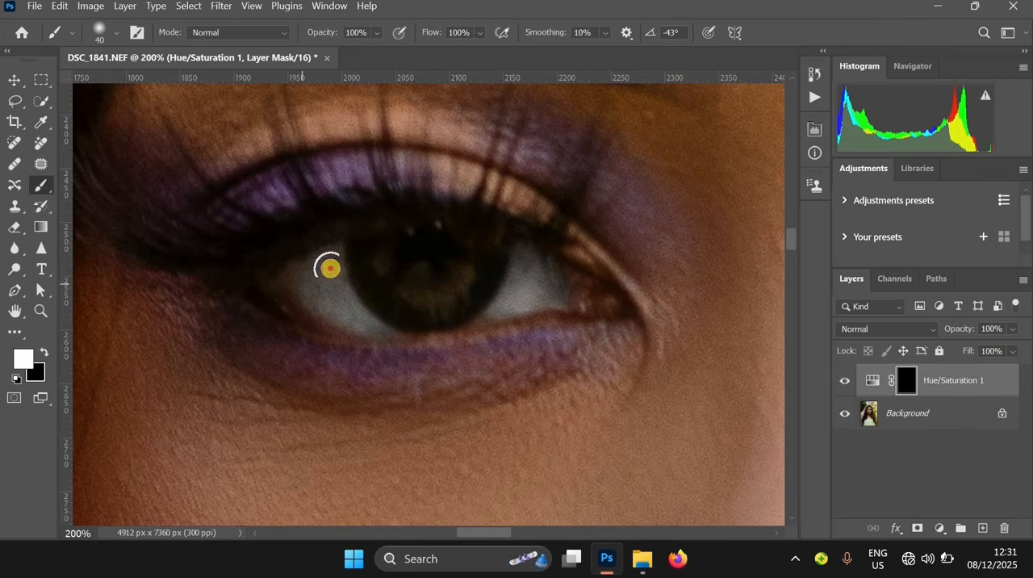
{"action": "left_click", "coordinate": [380, 234], "text": "alt"}
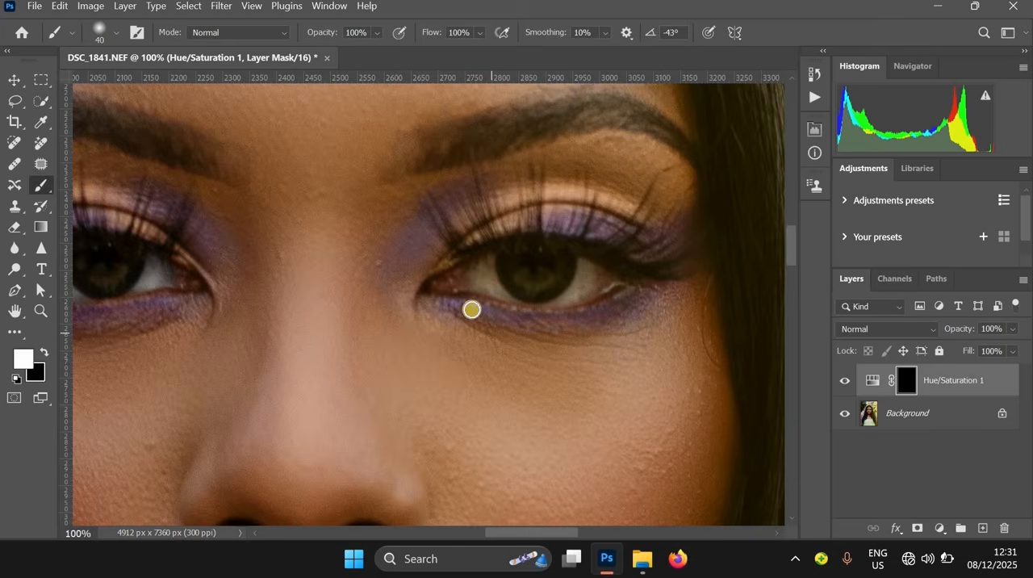
Paint the Hue/Saturation mask over the white of the subject's left eye with the brush at size 30 to 35
{"action": "left_click", "coordinate": [494, 271], "text": "ctrl"}
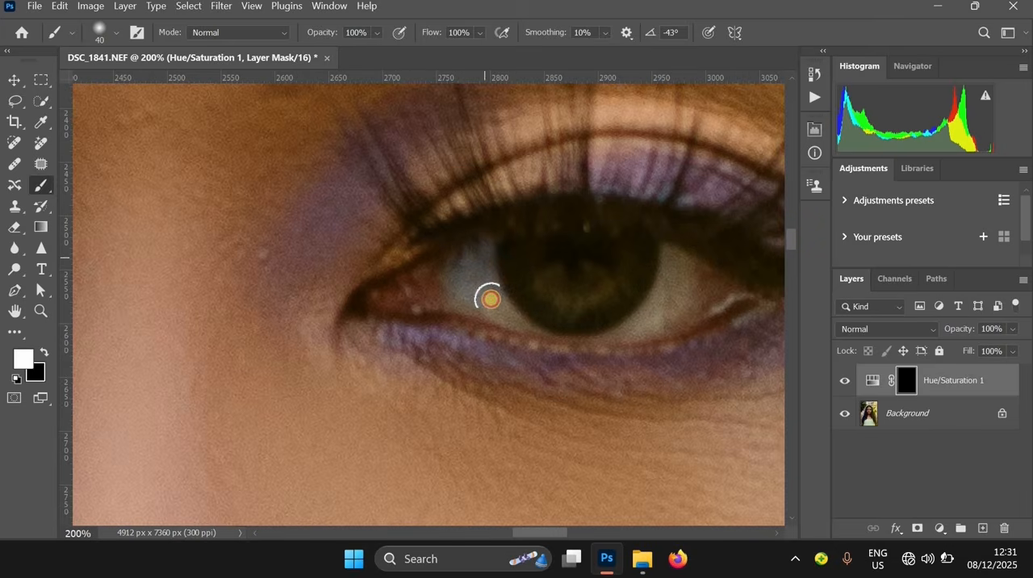
{"action": "key", "text": "bracketleft"}
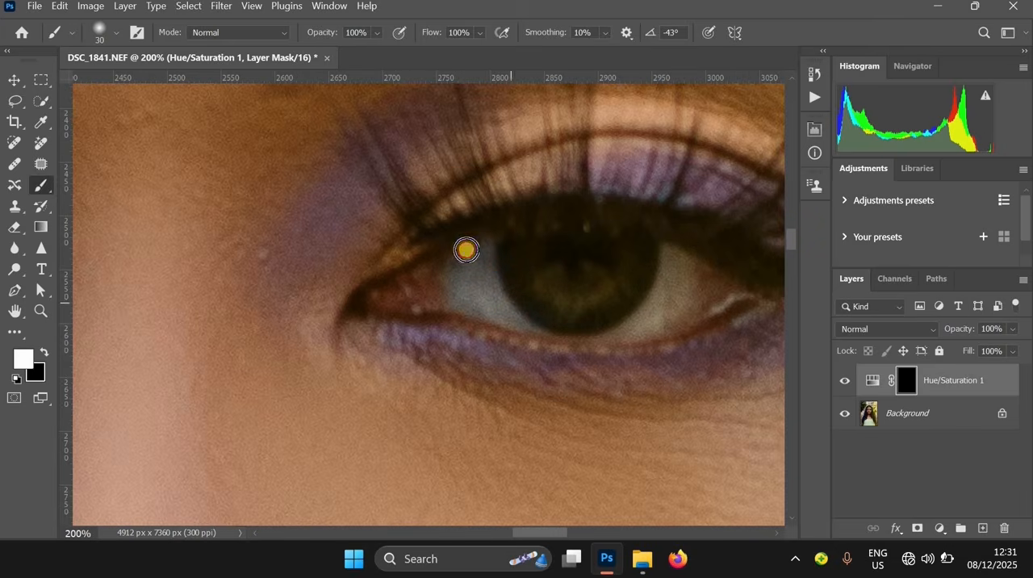
{"action": "key", "text": "bracketright"}
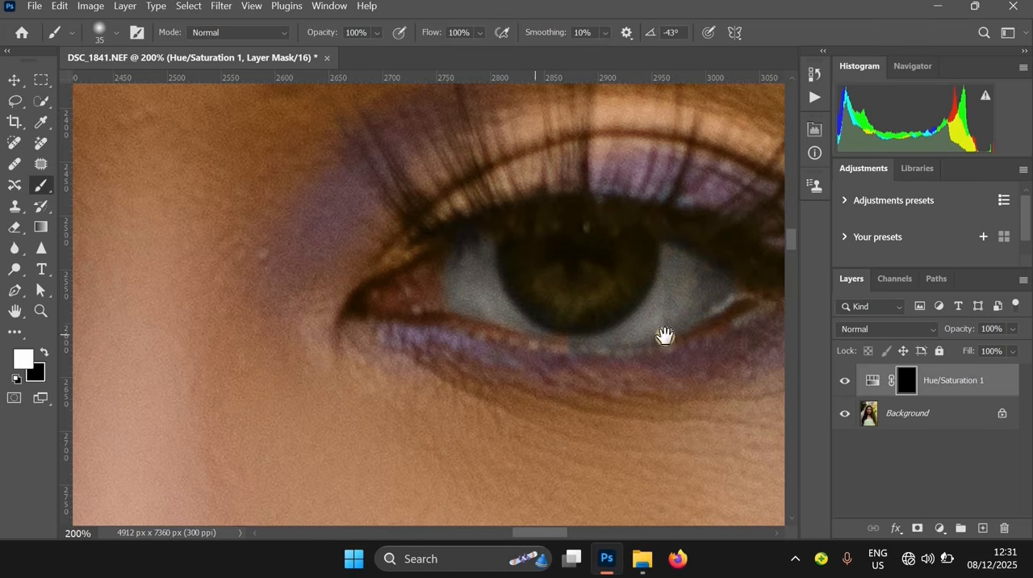
{"action": "key", "text": "c"}
{"action": "left_click_drag", "start_coordinate": [685, 364], "coordinate": [597, 359]}
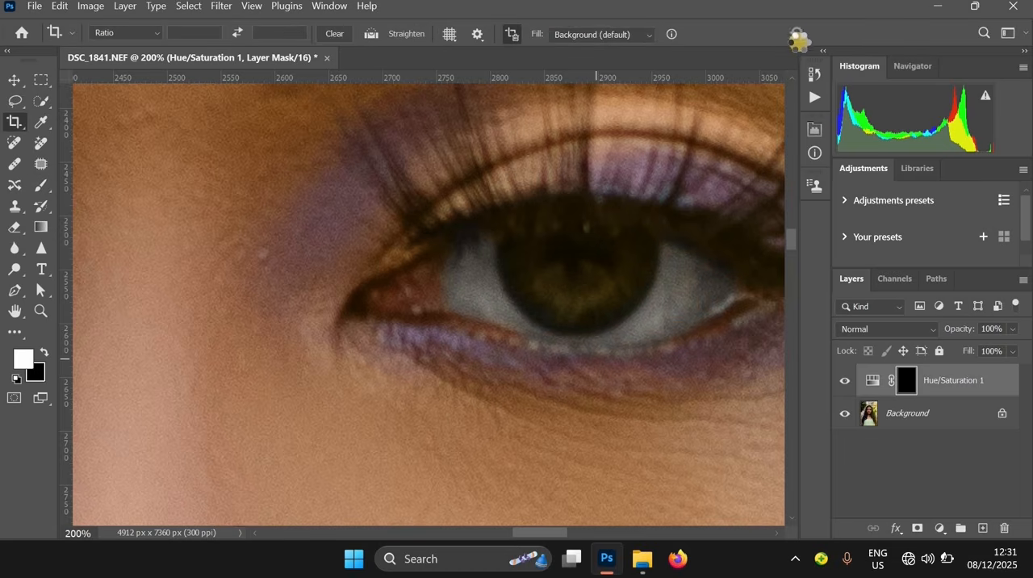
{"action": "left_click", "coordinate": [41, 185]}
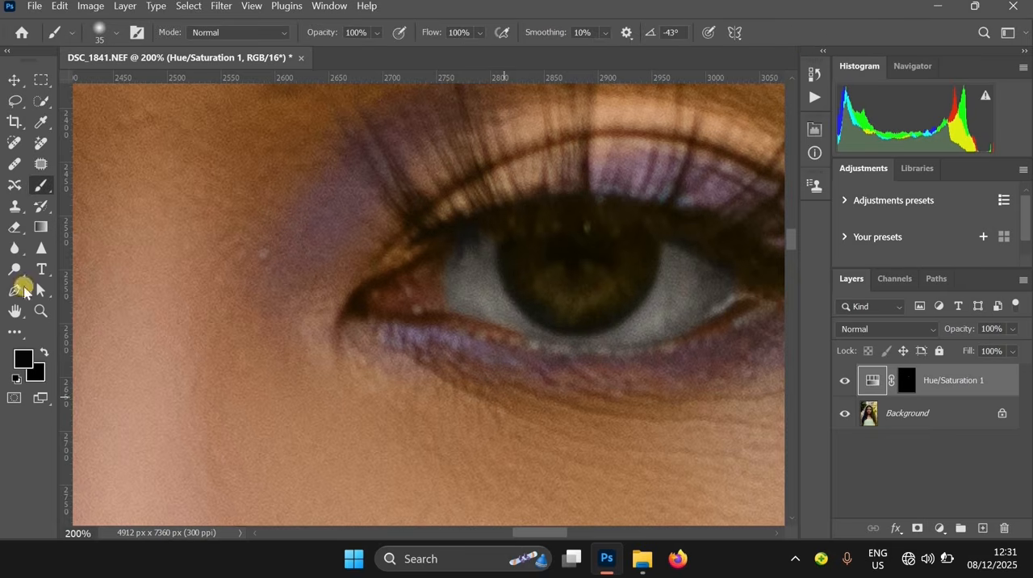
Paint the Hue/Saturation mask black along the lower eyelid of the subject's left eye to restore the skin colour
{"action": "left_click", "coordinate": [23, 358]}
{"action": "left_click", "coordinate": [959, 226]}
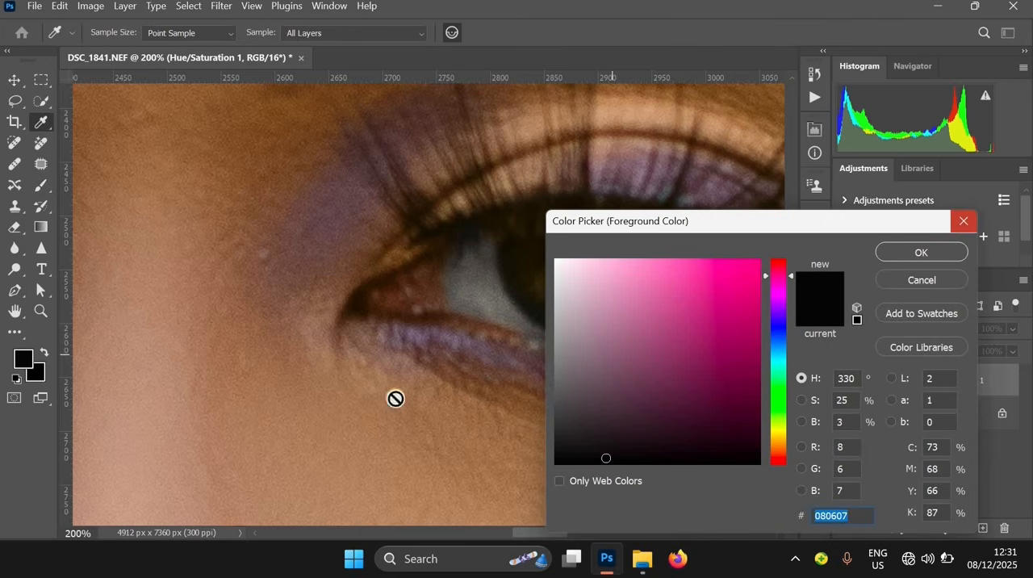
{"action": "left_click", "coordinate": [905, 380]}
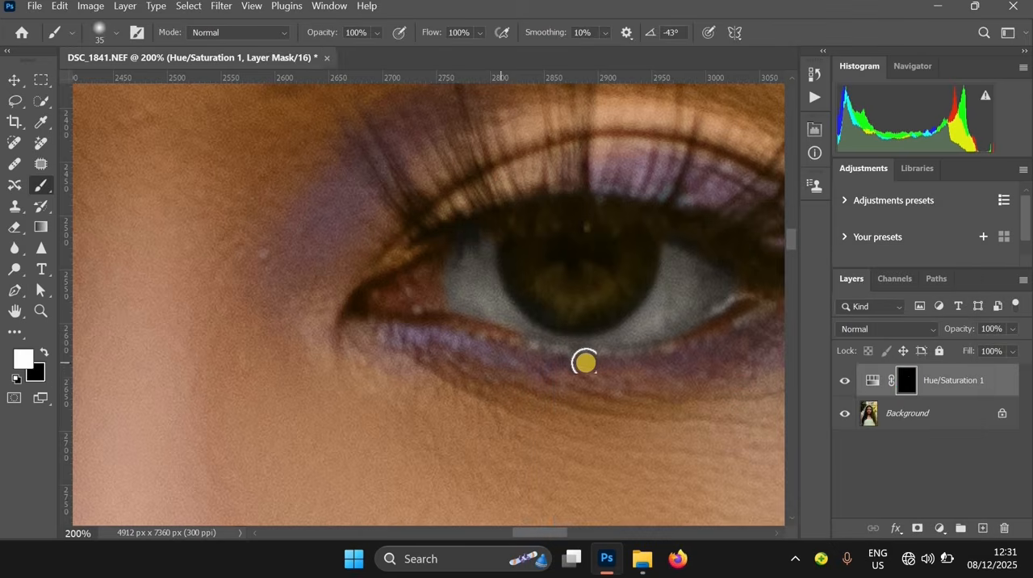
{"action": "key", "text": "x"}
{"action": "left_click", "coordinate": [25, 361]}
{"action": "left_click", "coordinate": [959, 221]}
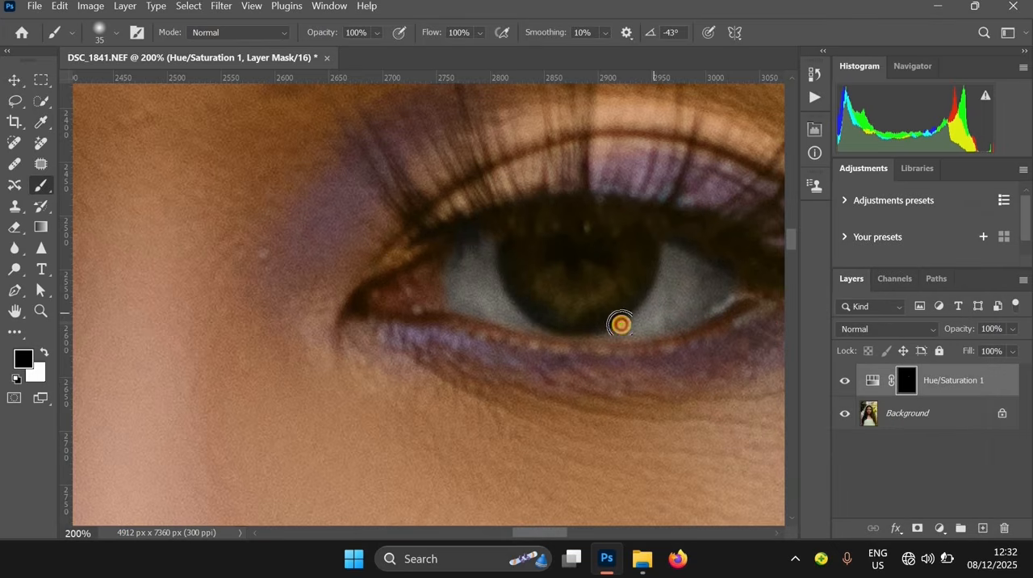
Paint the Hue/Saturation mask white over the subject's teeth to remove their colour cast, using black for corrections
{"action": "key", "text": "x"}
{"action": "left_click", "coordinate": [569, 299], "text": "alt"}
{"action": "left_click", "coordinate": [569, 299], "text": "alt"}
{"action": "left_click", "coordinate": [569, 300], "text": "alt"}
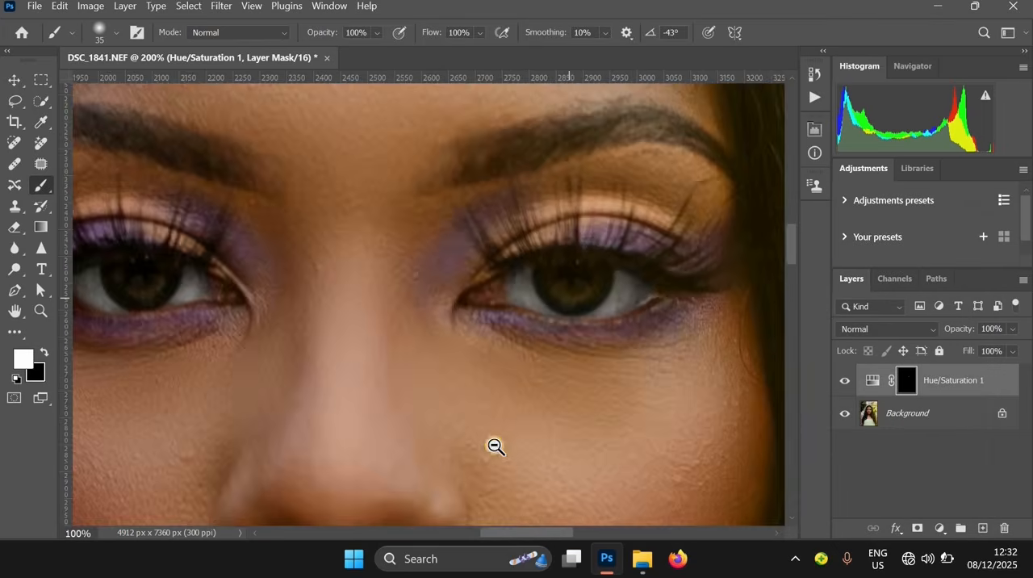
{"action": "left_click_drag", "start_coordinate": [493, 445], "coordinate": [509, 210]}
{"action": "left_click", "coordinate": [428, 280], "text": "ctrl"}
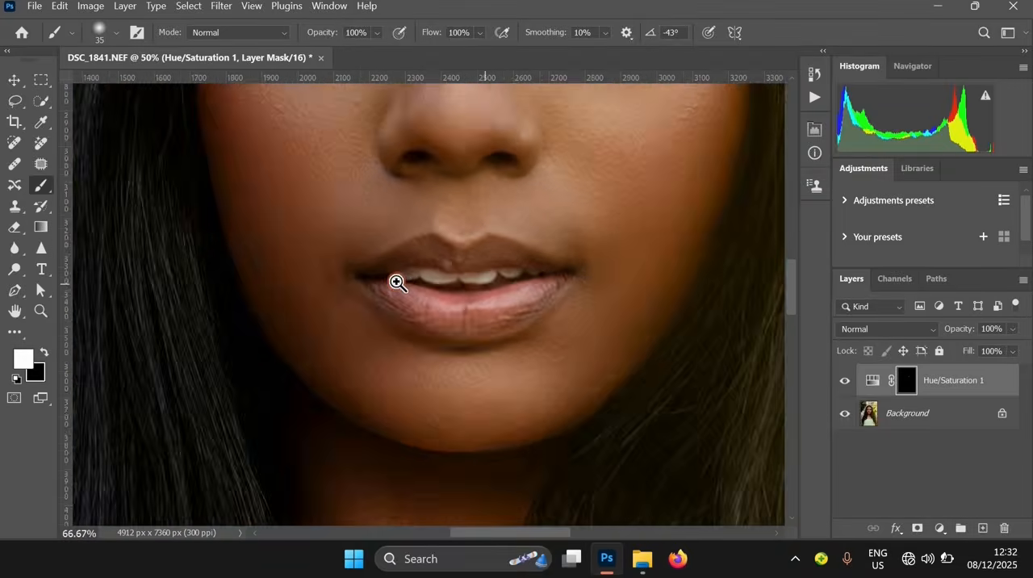
{"action": "left_click", "coordinate": [396, 282], "text": "ctrl"}
{"action": "left_click", "coordinate": [364, 277], "text": "ctrl"}
{"action": "mouse_move", "coordinate": [484, 256]}
{"action": "left_mouse_down"}
{"action": "mouse_move", "coordinate": [397, 274]}
{"action": "mouse_move", "coordinate": [571, 253]}
{"action": "mouse_move", "coordinate": [576, 262]}
{"action": "mouse_move", "coordinate": [530, 281]}
{"action": "mouse_move", "coordinate": [654, 235]}
{"action": "mouse_move", "coordinate": [741, 239]}
{"action": "mouse_move", "coordinate": [616, 281]}
{"action": "mouse_move", "coordinate": [505, 290]}
{"action": "mouse_move", "coordinate": [312, 256]}
{"action": "left_mouse_up"}
{"action": "key", "text": "x"}
{"action": "left_click", "coordinate": [644, 242], "text": "alt"}
{"action": "left_click", "coordinate": [644, 242], "text": "alt"}
{"action": "left_click", "coordinate": [662, 232], "text": "alt"}
{"action": "left_click_drag", "start_coordinate": [662, 232], "coordinate": [560, 396]}
Adjust the Hue/Saturation layer's opacity and merge it with the Background layer
{"action": "left_click", "coordinate": [1012, 329]}
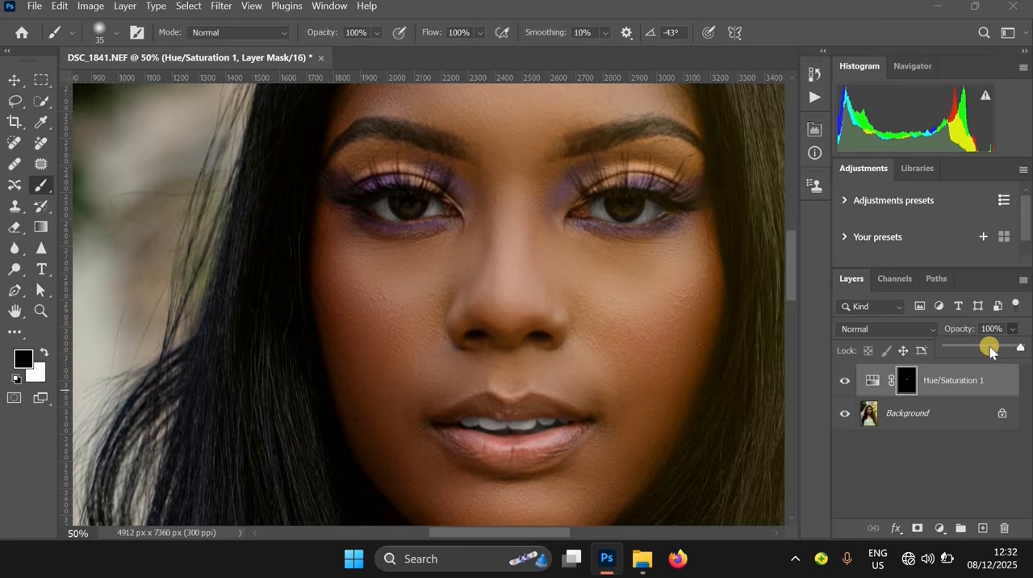
{"action": "left_click_drag", "start_coordinate": [978, 355], "coordinate": [984, 354]}
{"action": "left_click", "coordinate": [565, 295], "text": "alt"}
{"action": "left_click", "coordinate": [565, 295], "text": "alt"}
{"action": "left_click", "coordinate": [628, 418], "text": "alt"}
{"action": "left_click", "coordinate": [627, 418], "text": "alt"}
{"action": "key", "text": "ctrl+e"}
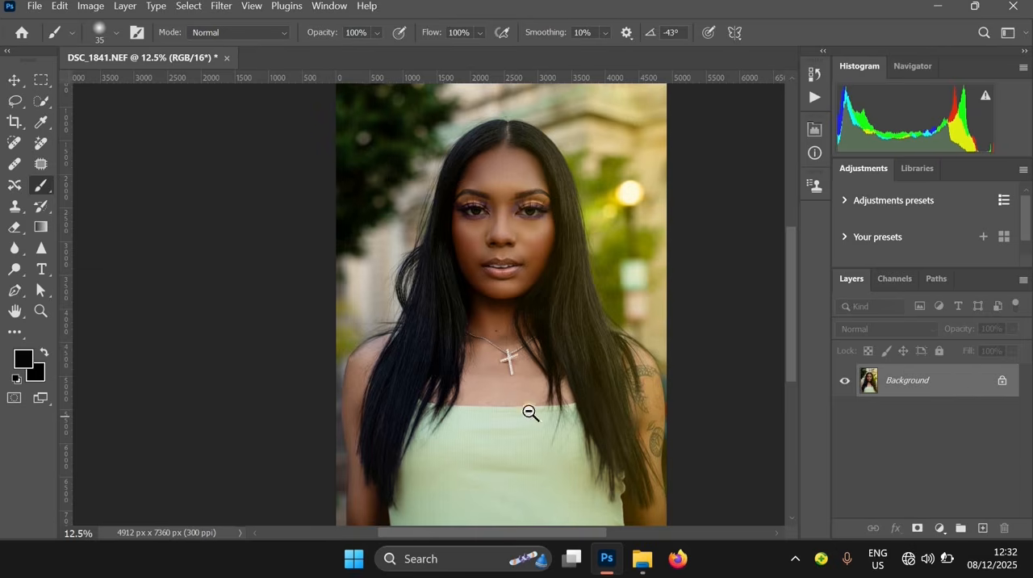
Compare the retouched portrait with its opening DSC_1841.NEF history state to judge the overall change
{"action": "left_click_drag", "start_coordinate": [568, 456], "coordinate": [569, 427]}
{"action": "left_click", "coordinate": [554, 427], "text": "alt"}
{"action": "left_click_drag", "start_coordinate": [532, 475], "coordinate": [497, 480]}
{"action": "left_click", "coordinate": [499, 348], "text": "ctrl"}
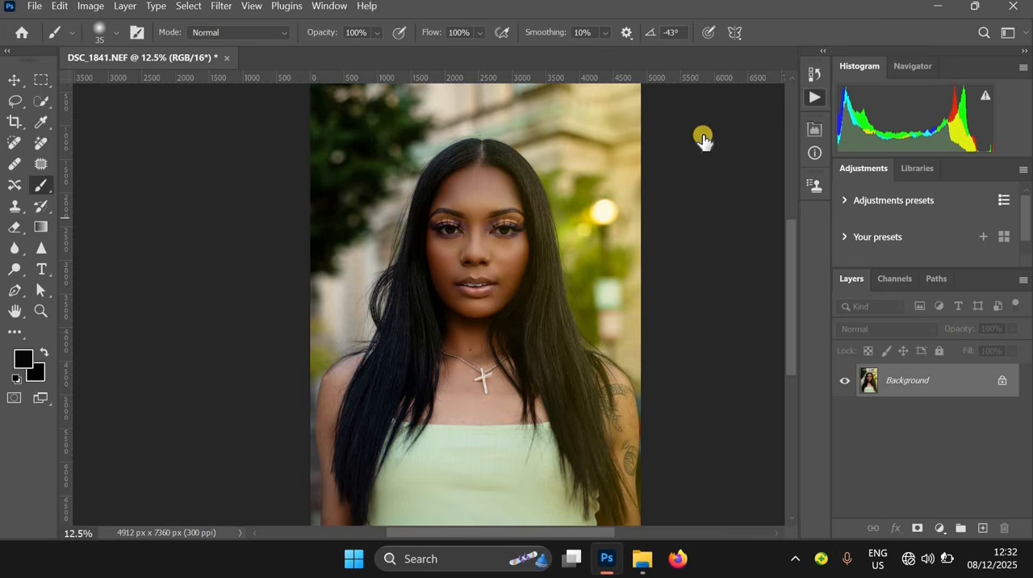
{"action": "left_click", "coordinate": [632, 71]}
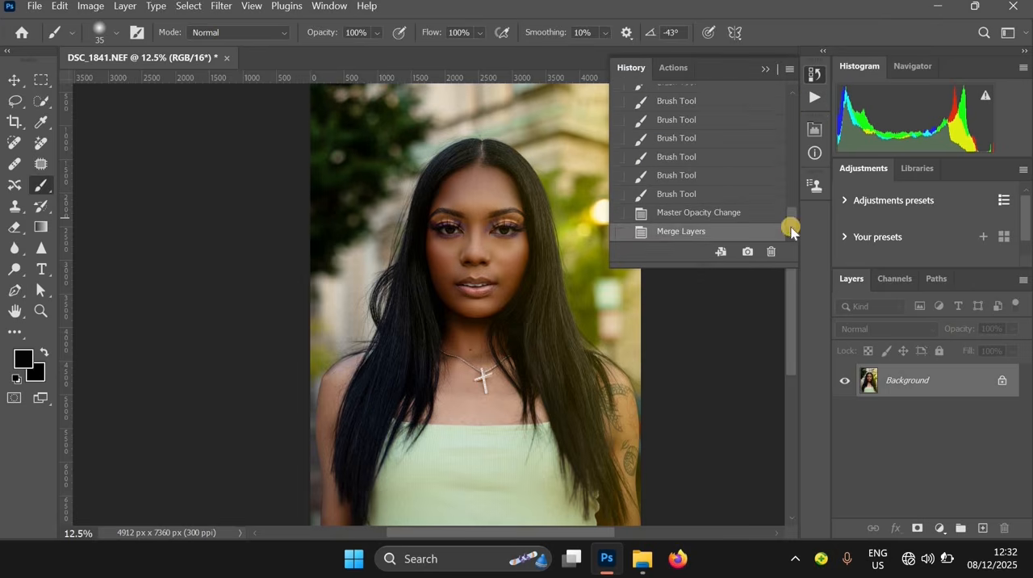
{"action": "left_click", "coordinate": [789, 97]}
{"action": "left_click", "coordinate": [669, 99]}
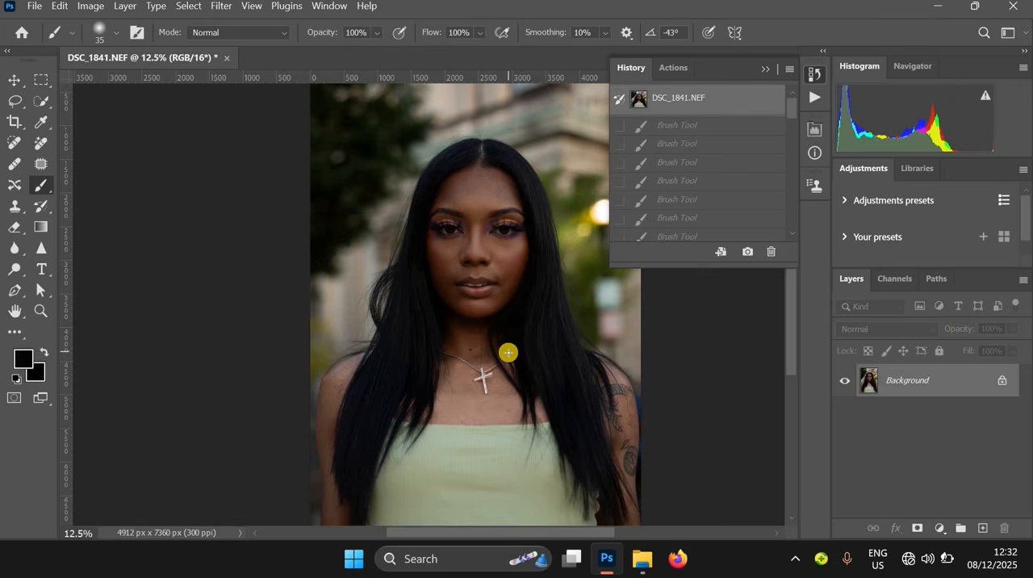
{"action": "key", "text": "ctrl+z"}
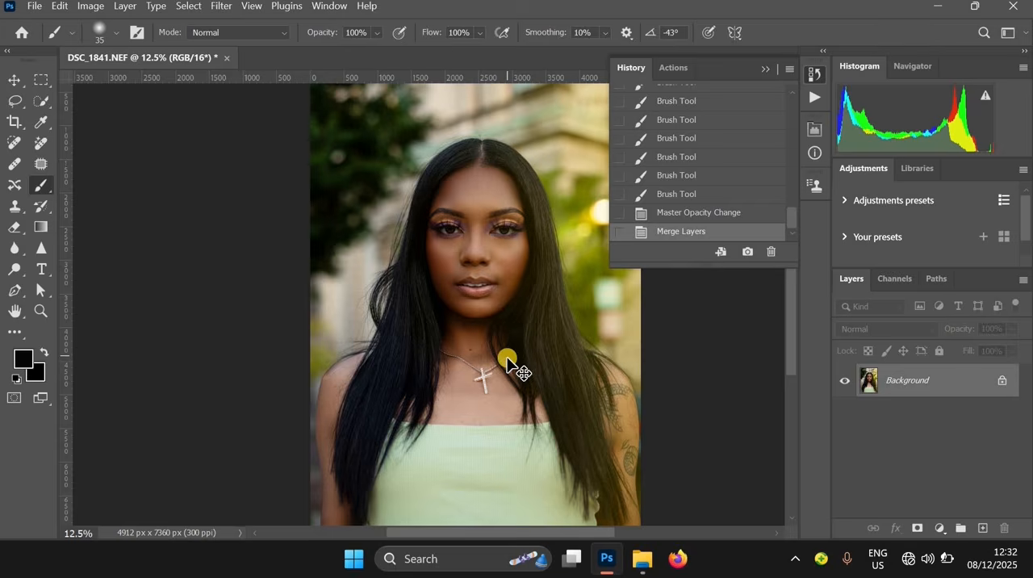
{"action": "key", "text": "ctrl+z"}
{"action": "key", "text": "ctrl+z"}
Compare the before and after states close up on the face and across the whole portrait
{"action": "scroll", "coordinate": [497, 305], "scroll_direction": "up", "scroll_amount": 3}
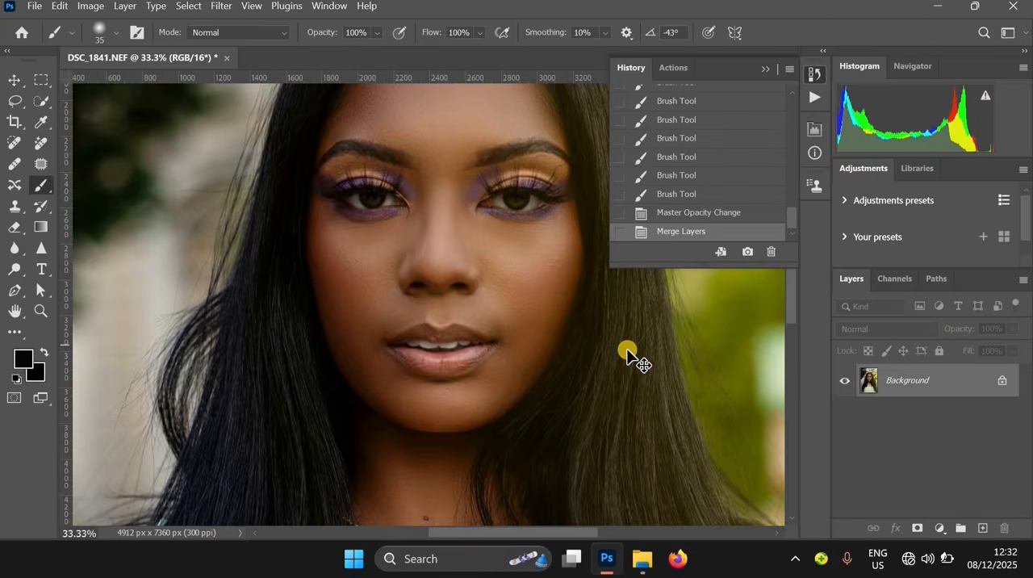
{"action": "key", "text": "ctrl+z"}
{"action": "key", "text": "ctrl+z"}
{"action": "scroll", "coordinate": [533, 324], "scroll_direction": "down", "scroll_amount": 3}
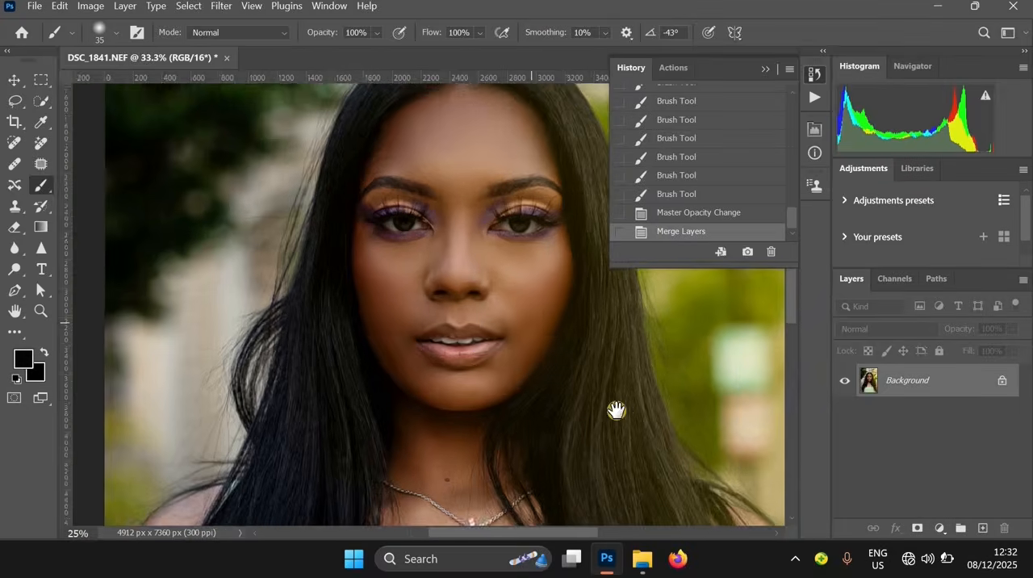
{"action": "key", "text": "ctrl+z"}
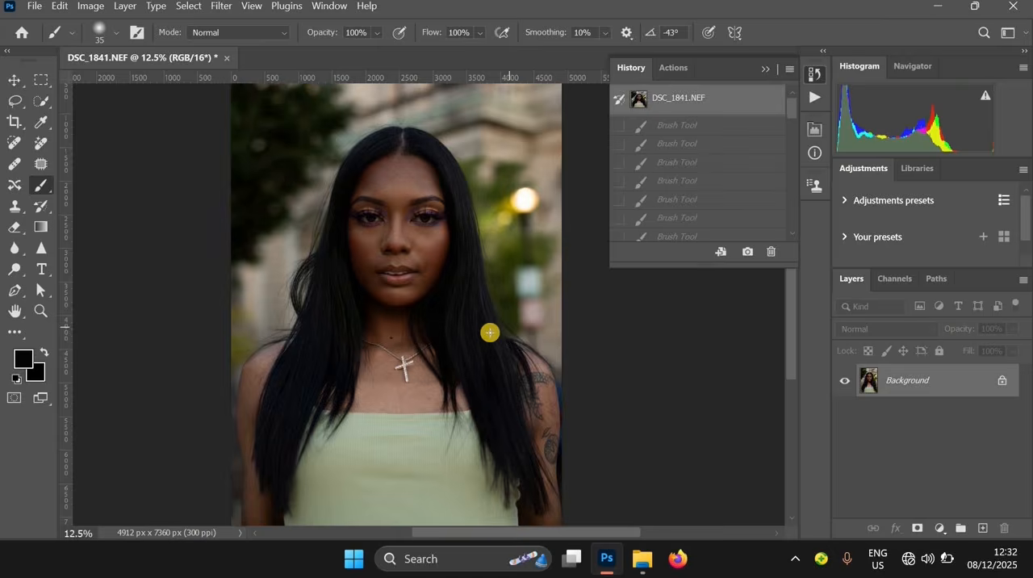
{"action": "key", "text": "ctrl+z"}
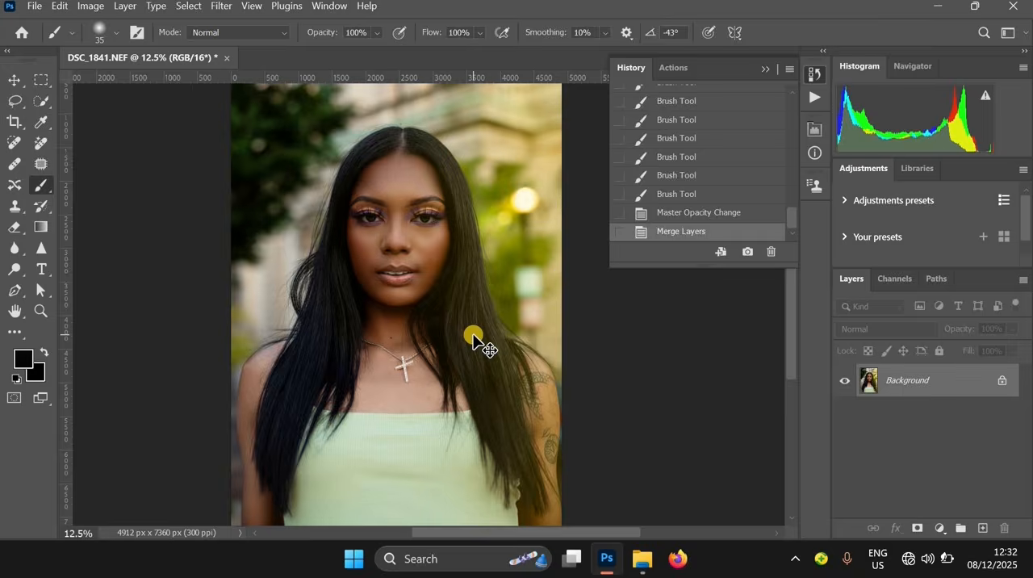
{"action": "key", "text": "ctrl+z"}
{"action": "key", "text": "ctrl+z"}
{"action": "key", "text": "ctrl+z"}
{"action": "key", "text": "ctrl+z"}
{"action": "left_click", "coordinate": [380, 154]}
{"action": "mouse_move", "coordinate": [318, 155]}
{"action": "left_mouse_down"}
{"action": "mouse_move", "coordinate": [398, 224]}
{"action": "mouse_move", "coordinate": [347, 194]}
{"action": "mouse_move", "coordinate": [351, 203]}
{"action": "left_mouse_up"}
{"action": "key", "text": "ctrl+z"}
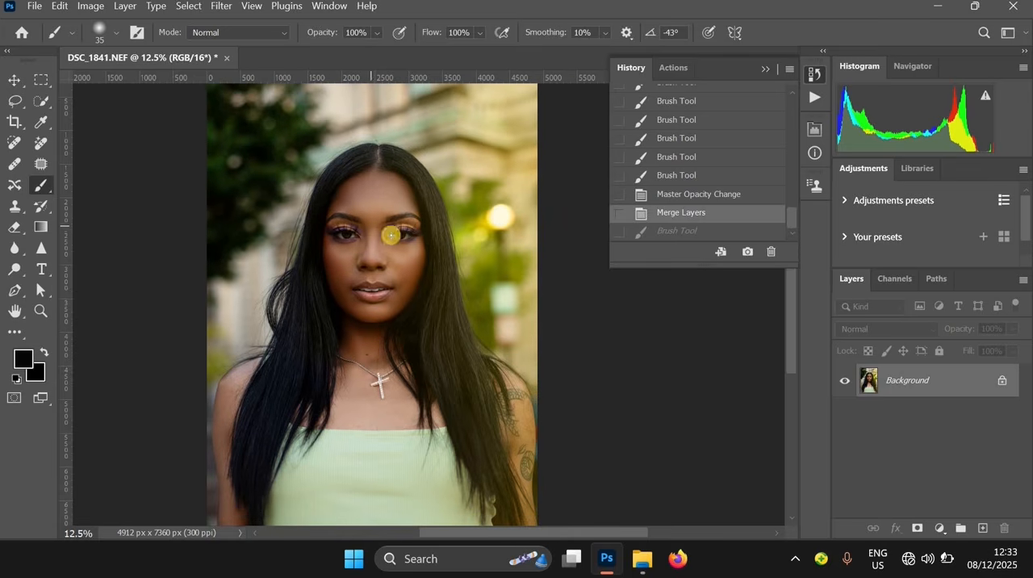
Examine the finished portrait as a whole and nearer in around the face, hair and shoulders
{"action": "left_click", "coordinate": [508, 274], "text": "alt"}
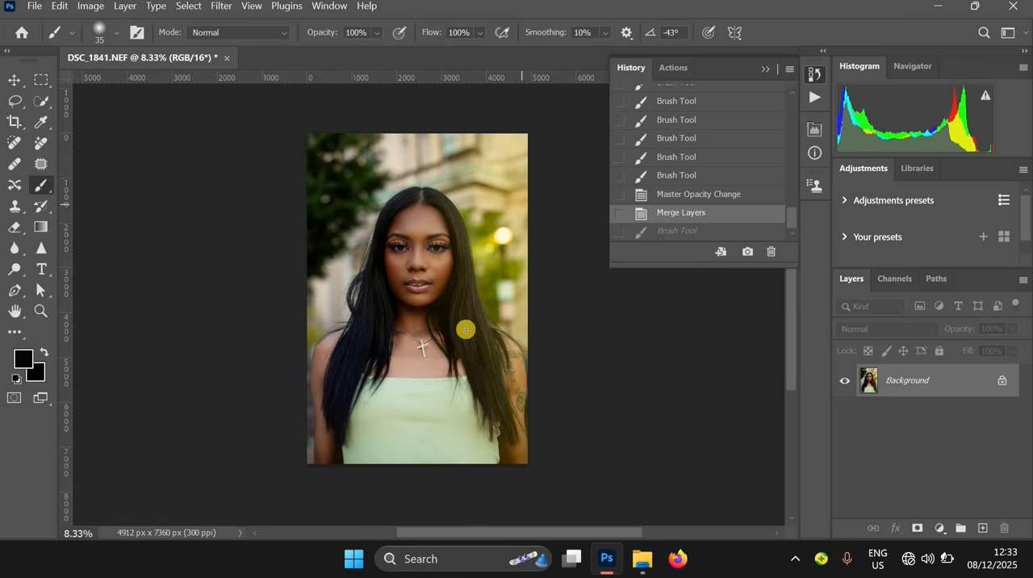
{"action": "left_click", "coordinate": [531, 234], "text": "ctrl"}
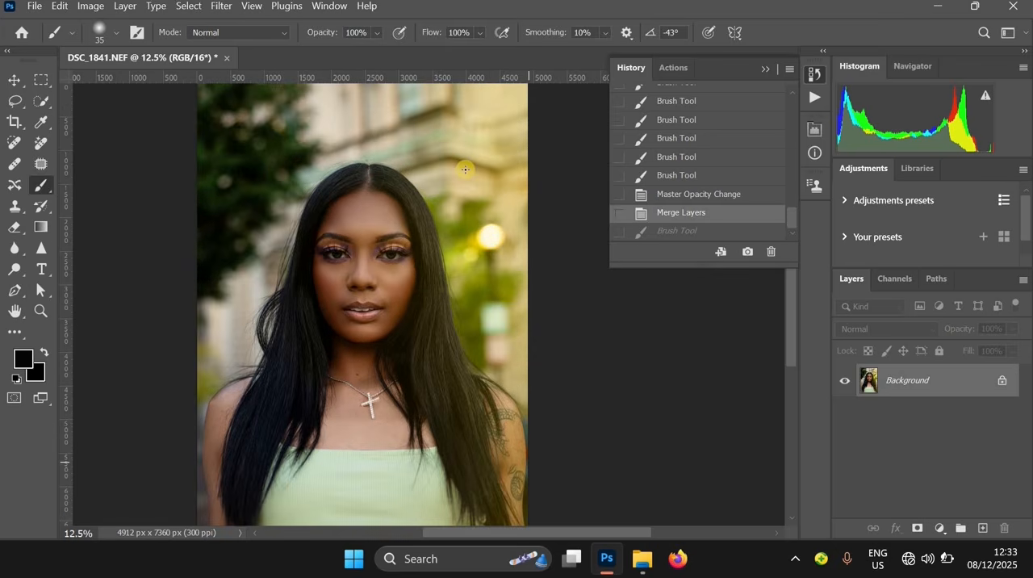
{"action": "left_click_drag", "start_coordinate": [460, 229], "coordinate": [354, 204]}
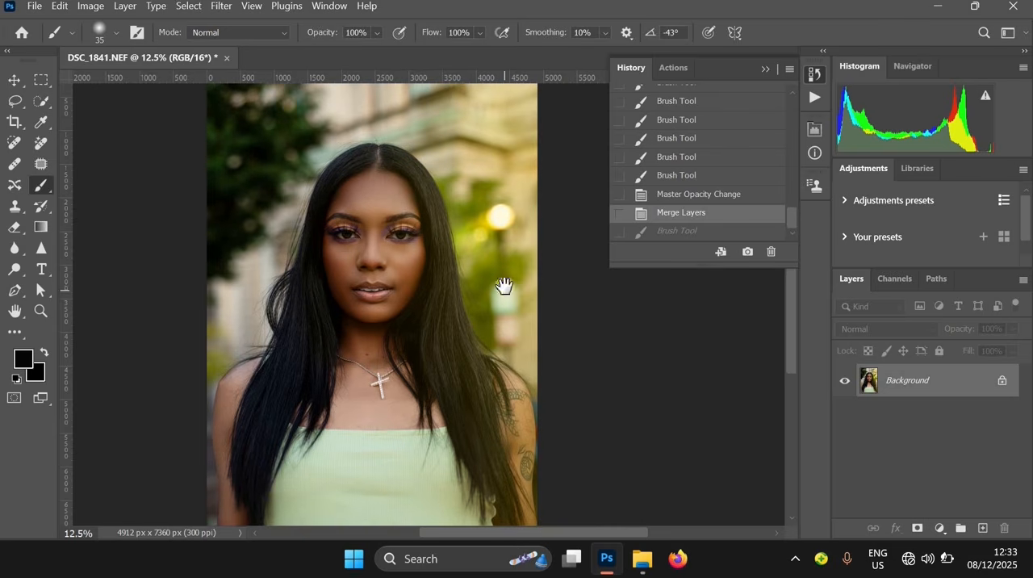
{"action": "left_click", "coordinate": [507, 181], "text": "alt"}
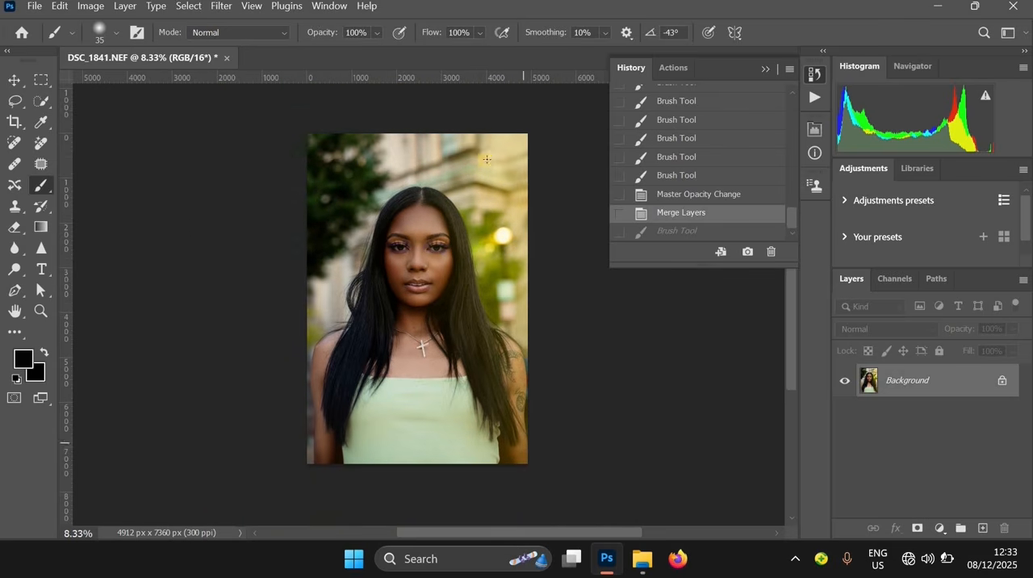
{"action": "left_click", "coordinate": [531, 234]}
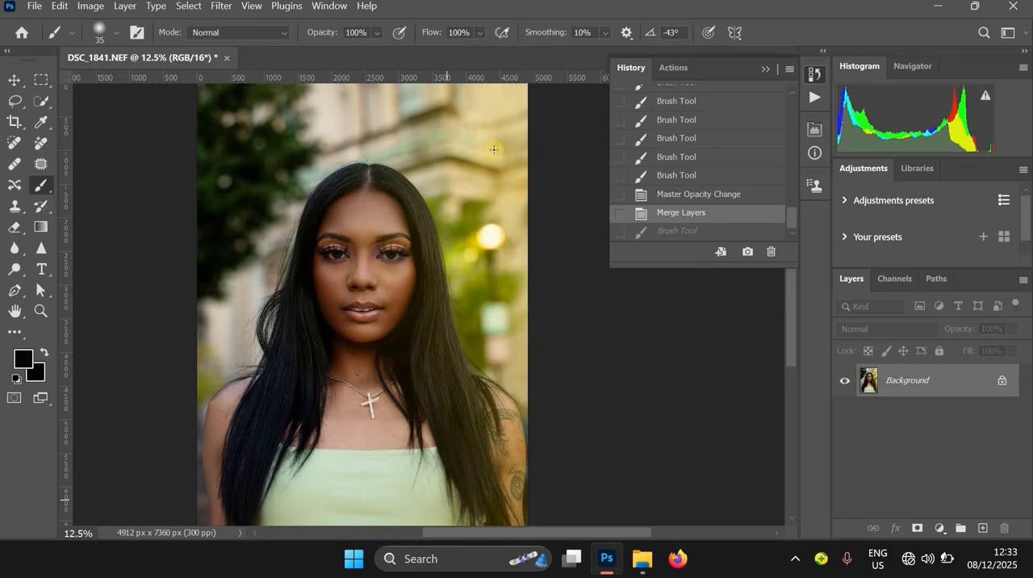
{"action": "left_click_drag", "start_coordinate": [325, 179], "coordinate": [440, 210]}
{"action": "left_click_drag", "start_coordinate": [463, 248], "coordinate": [359, 196]}
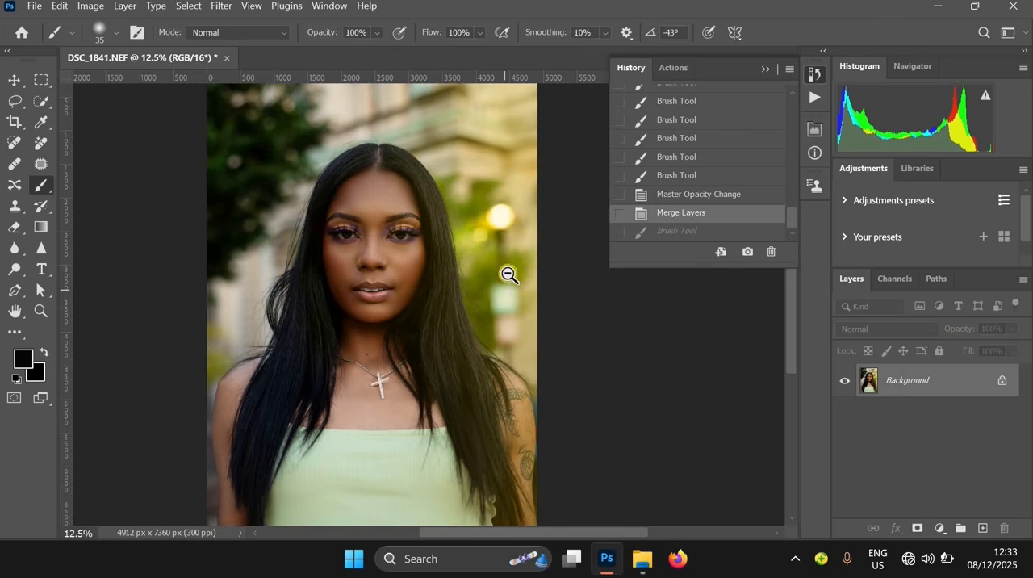
{"action": "left_click", "coordinate": [504, 301], "text": "alt"}
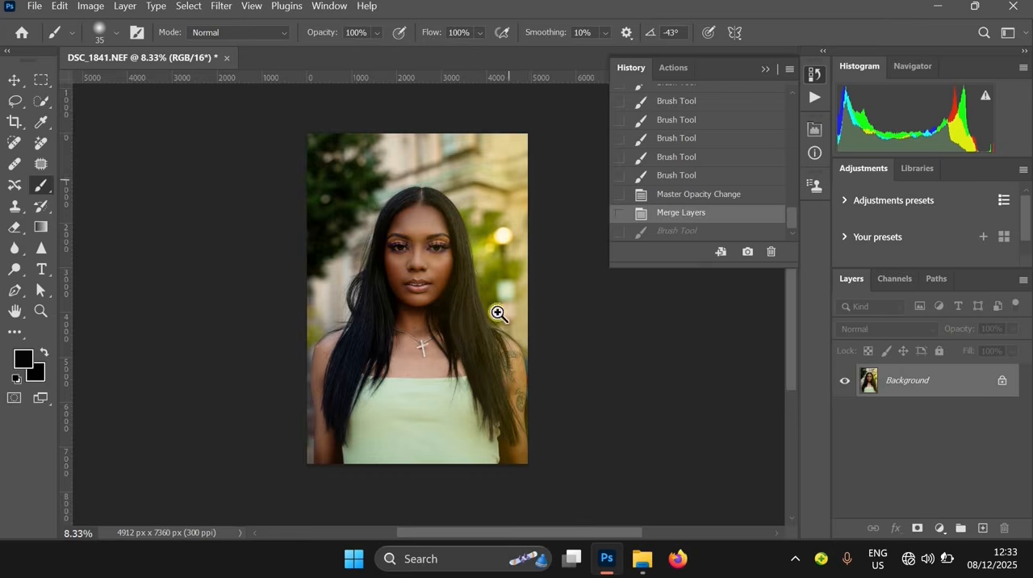
{"action": "left_click", "coordinate": [531, 234]}
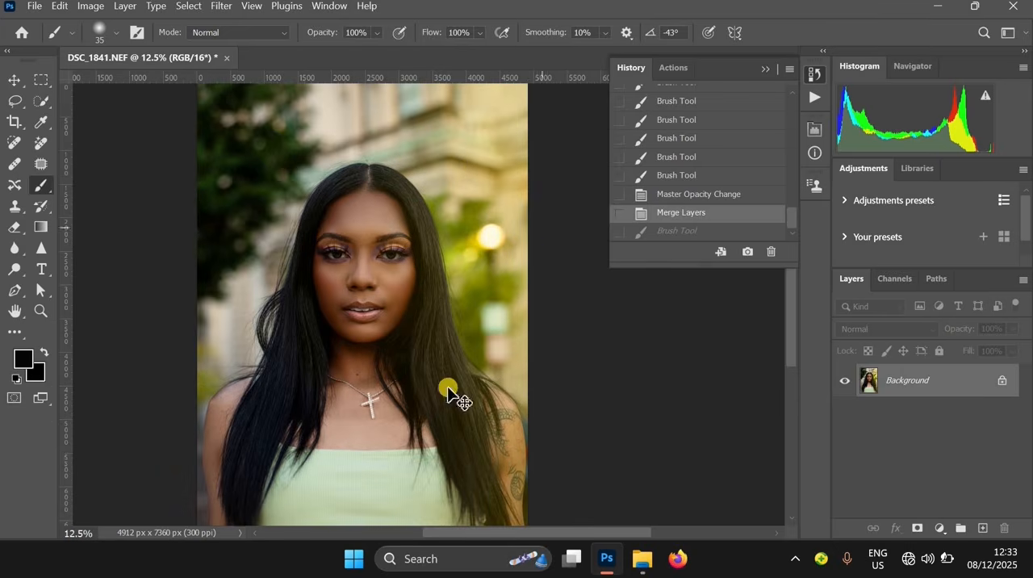
{"action": "mouse_move", "coordinate": [346, 197]}
{"action": "left_mouse_down"}
{"action": "mouse_move", "coordinate": [459, 229]}
{"action": "mouse_move", "coordinate": [354, 205]}
{"action": "left_mouse_up"}
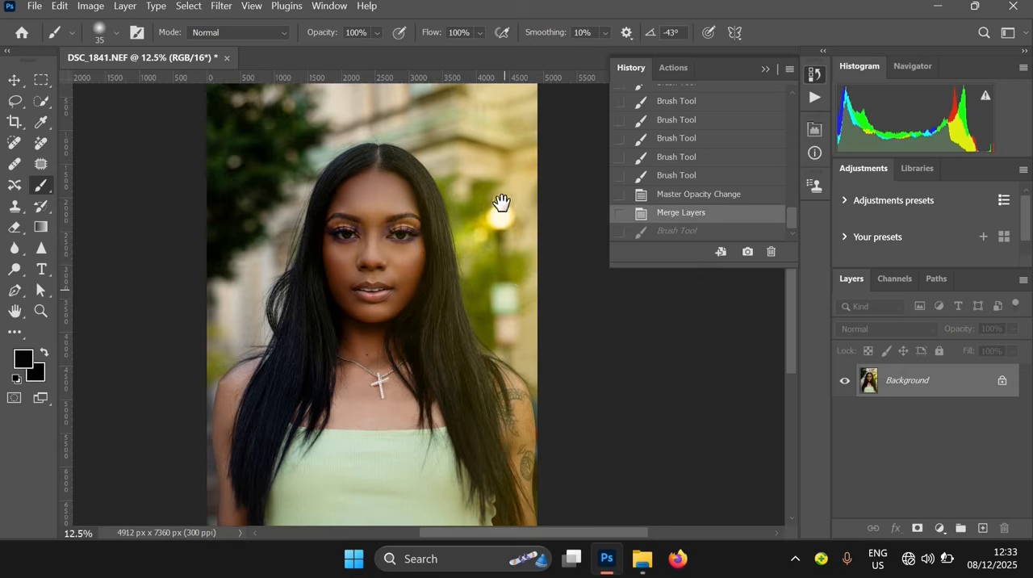
{"action": "left_click", "coordinate": [507, 152], "text": "alt"}
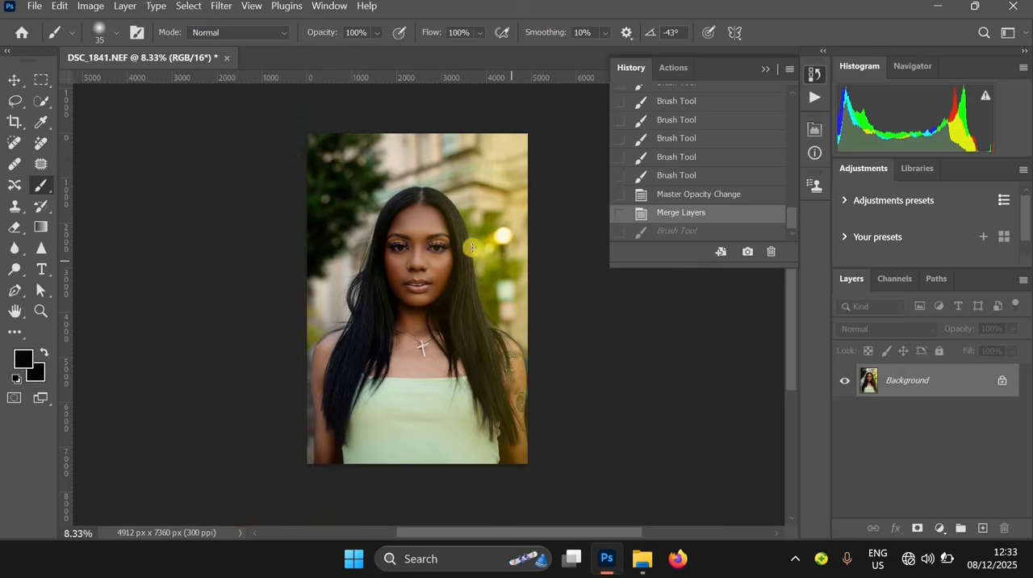
{"action": "left_click", "coordinate": [528, 237]}
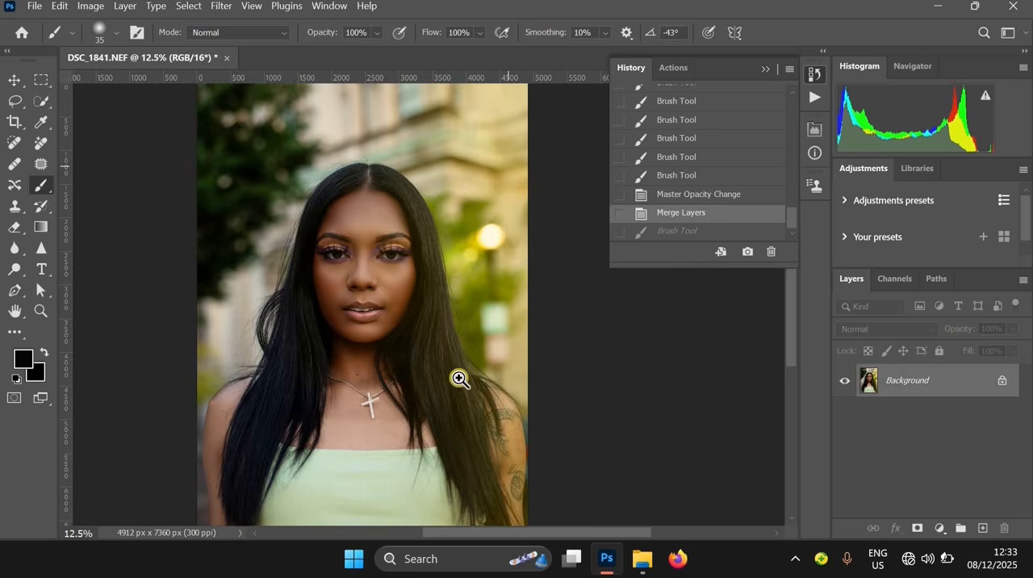
{"action": "mouse_move", "coordinate": [362, 213]}
{"action": "left_mouse_down"}
{"action": "mouse_move", "coordinate": [475, 242]}
{"action": "mouse_move", "coordinate": [368, 226]}
{"action": "left_mouse_up"}
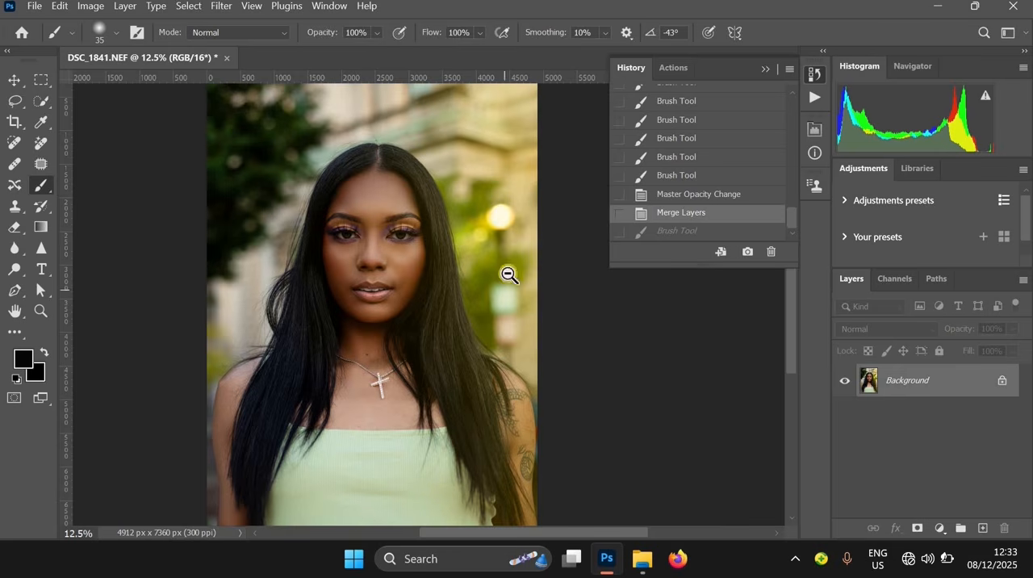
{"action": "left_click", "coordinate": [508, 235], "text": "alt"}
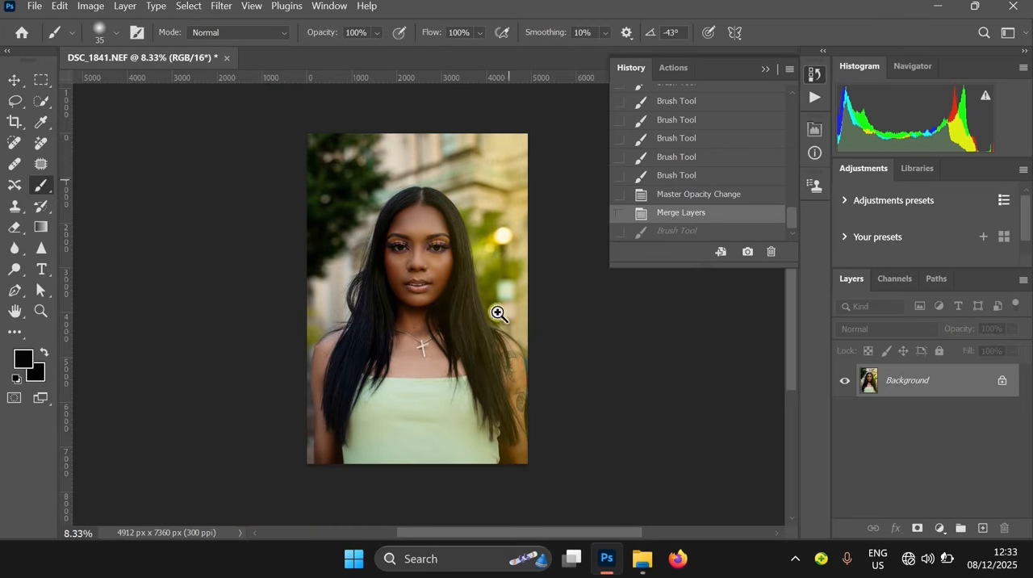
{"action": "left_click", "coordinate": [529, 234]}
{"action": "left_click_drag", "start_coordinate": [320, 211], "coordinate": [441, 215]}
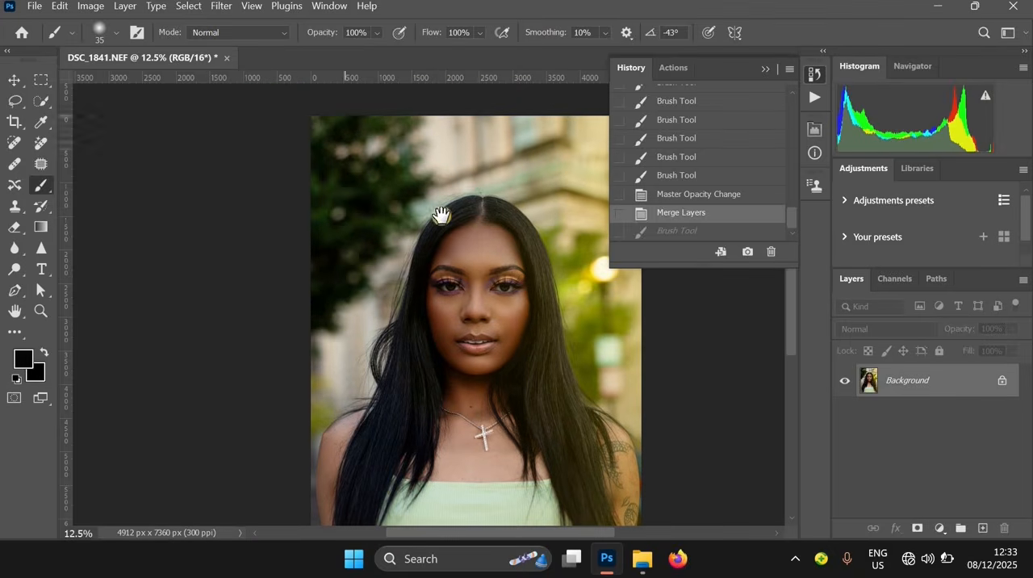
{"action": "left_click_drag", "start_coordinate": [472, 276], "coordinate": [369, 224]}
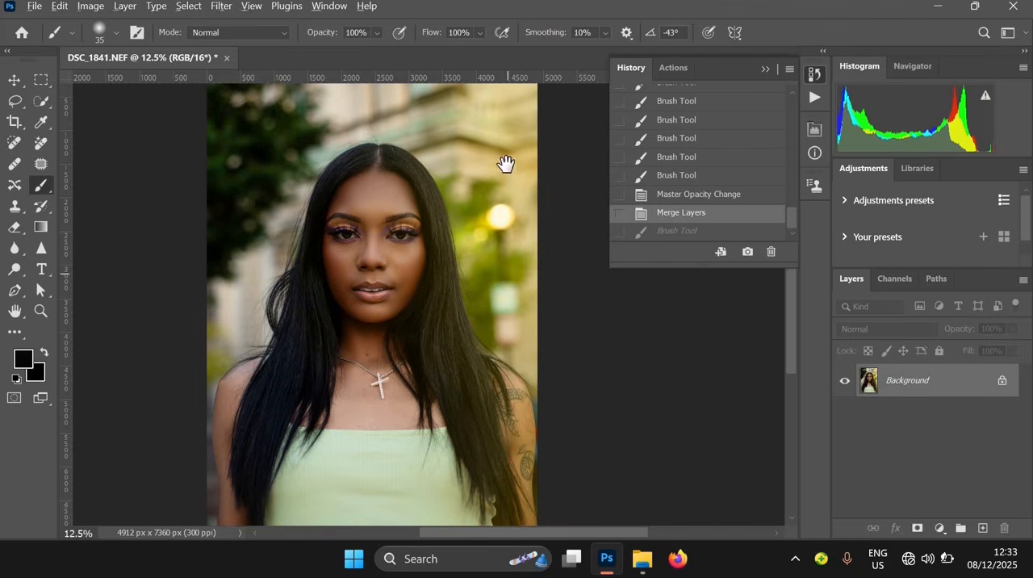
{"action": "left_click", "coordinate": [507, 276], "text": "alt"}
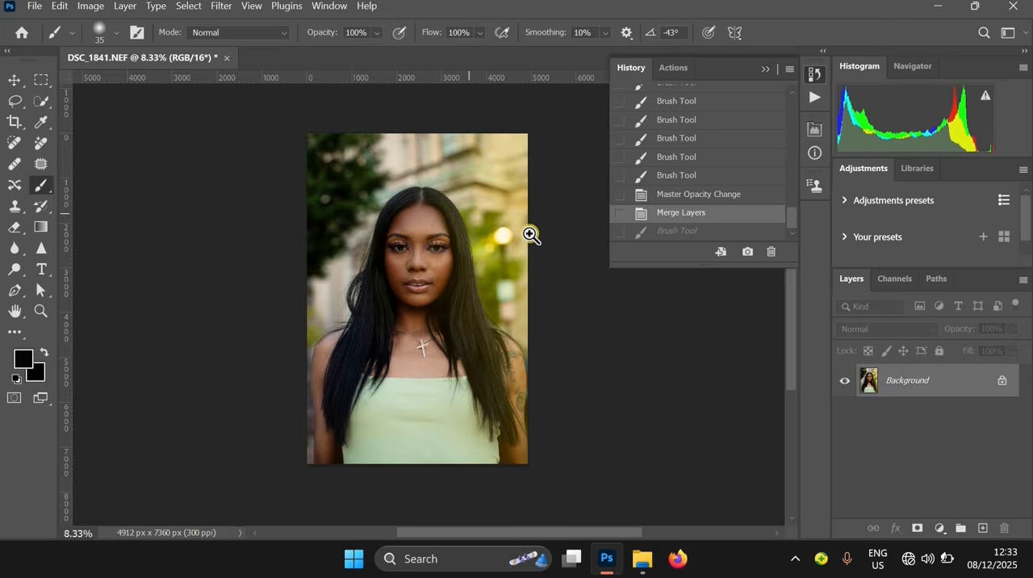
{"action": "scroll", "coordinate": [530, 232], "scroll_direction": "up", "scroll_amount": 1}
{"action": "left_click_drag", "start_coordinate": [345, 202], "coordinate": [459, 229]}
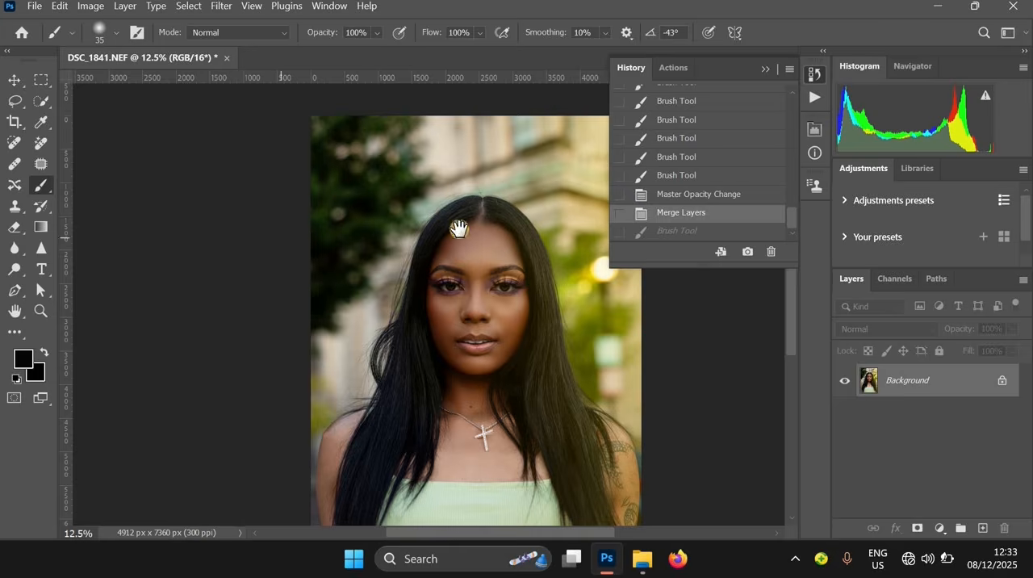
{"action": "left_click_drag", "start_coordinate": [473, 272], "coordinate": [369, 226]}
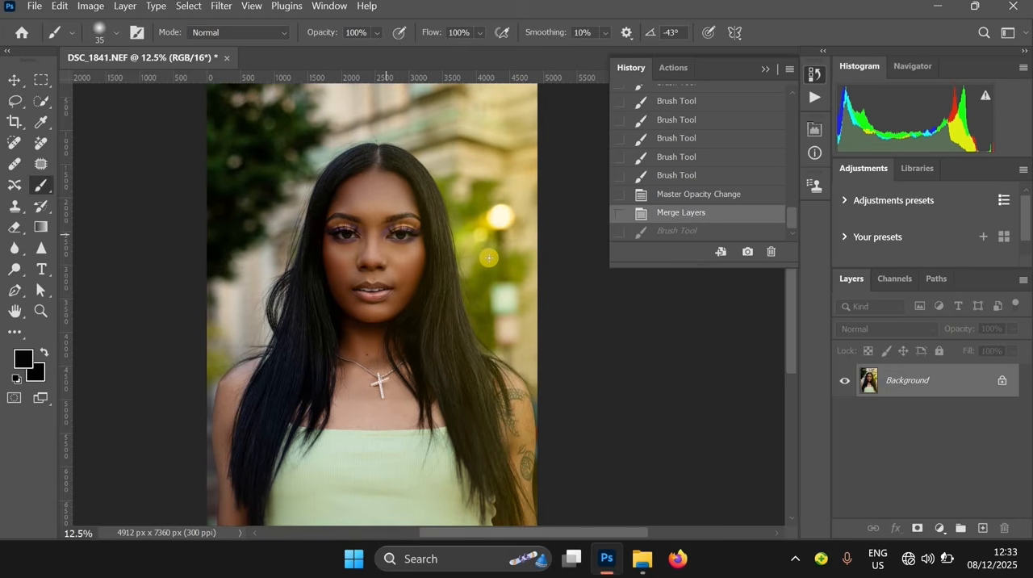
{"action": "scroll", "coordinate": [508, 274], "scroll_direction": "down", "scroll_amount": 1}
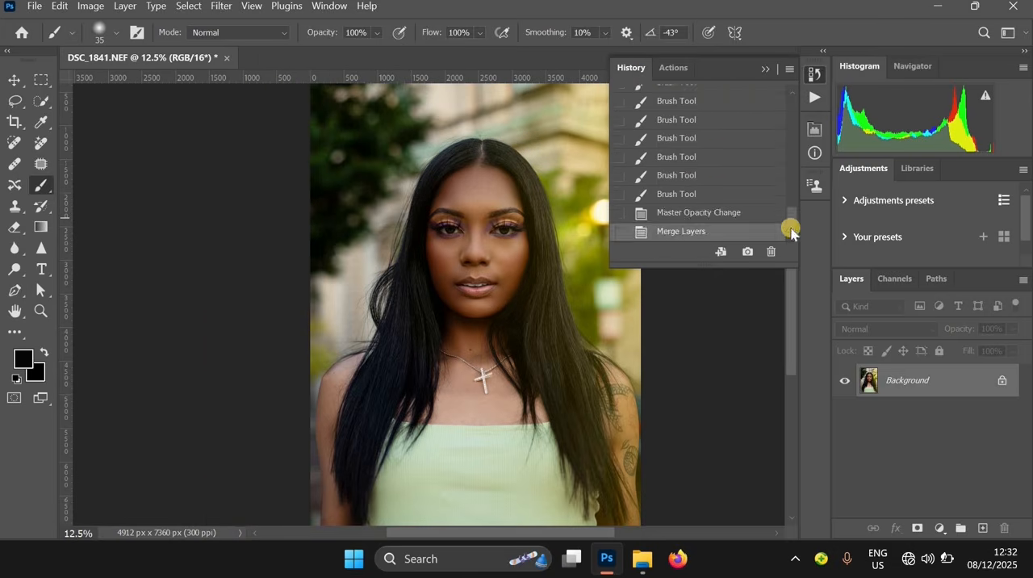
Switch between the opening DSC_1841.NEF history state and the merged result for another before-and-after check
{"action": "left_click_drag", "start_coordinate": [791, 233], "coordinate": [791, 101]}
{"action": "left_click", "coordinate": [674, 97]}
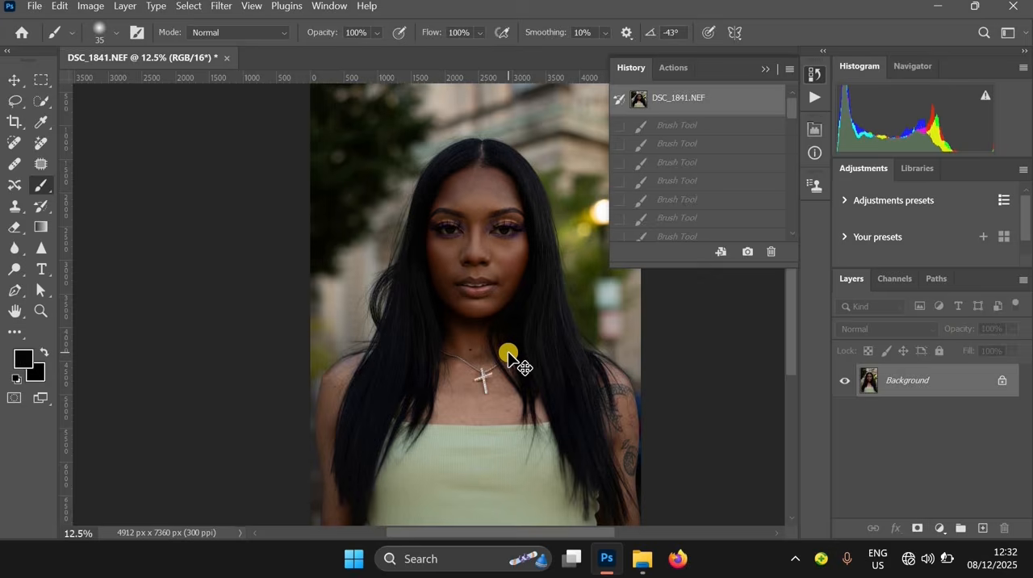
{"action": "key", "text": "ctrl+z"}
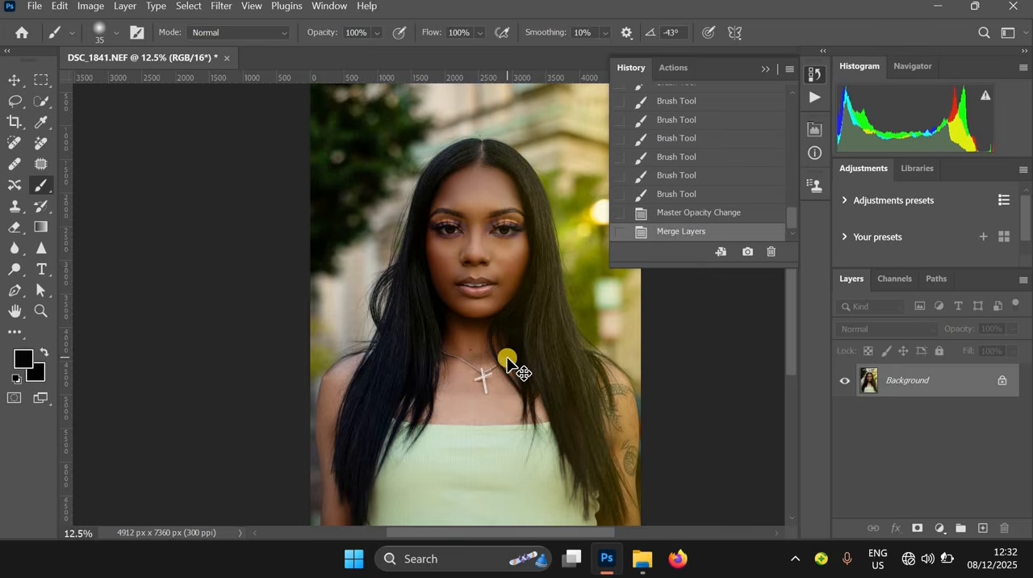
{"action": "key", "text": "ctrl+z"}
{"action": "key", "text": "ctrl+z"}
{"action": "left_click", "coordinate": [673, 68]}
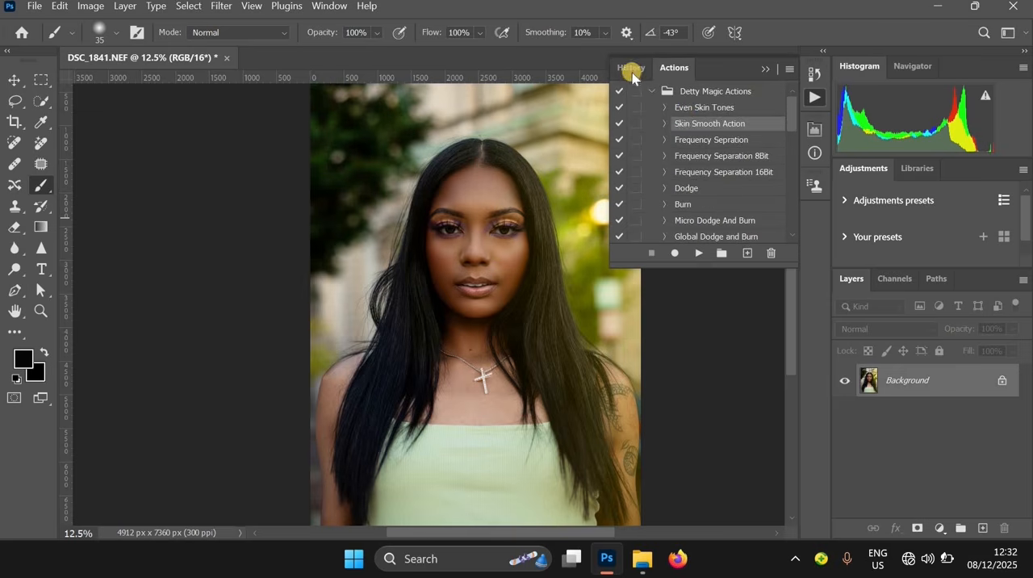
{"action": "left_click", "coordinate": [632, 71]}
{"action": "left_click_drag", "start_coordinate": [790, 227], "coordinate": [790, 96]}
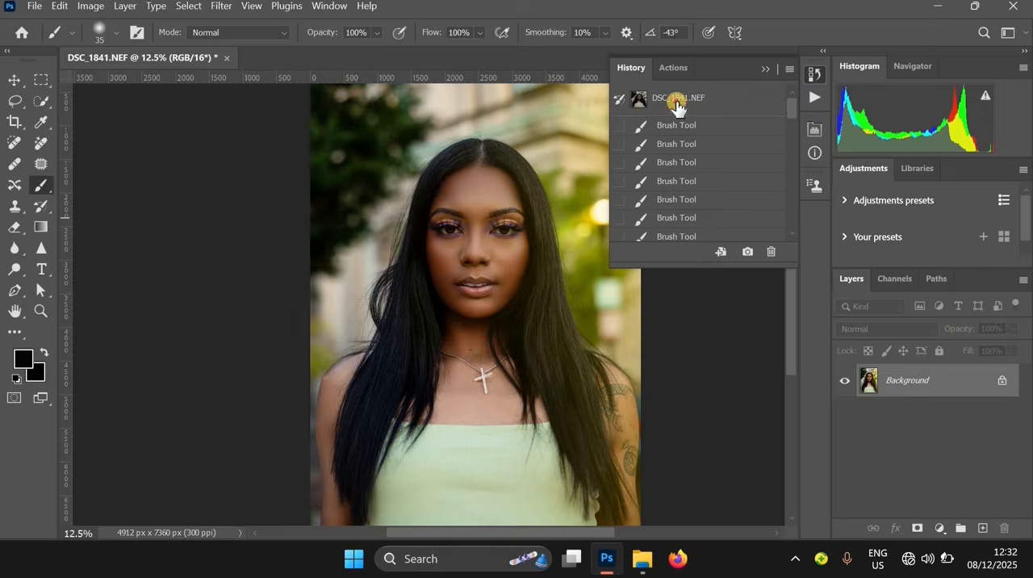
{"action": "left_click", "coordinate": [677, 103]}
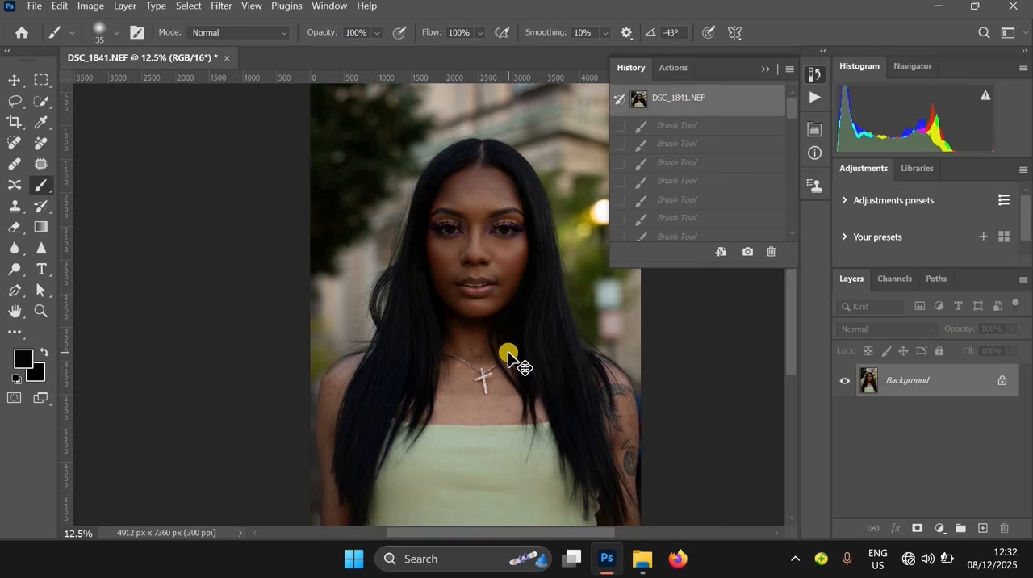